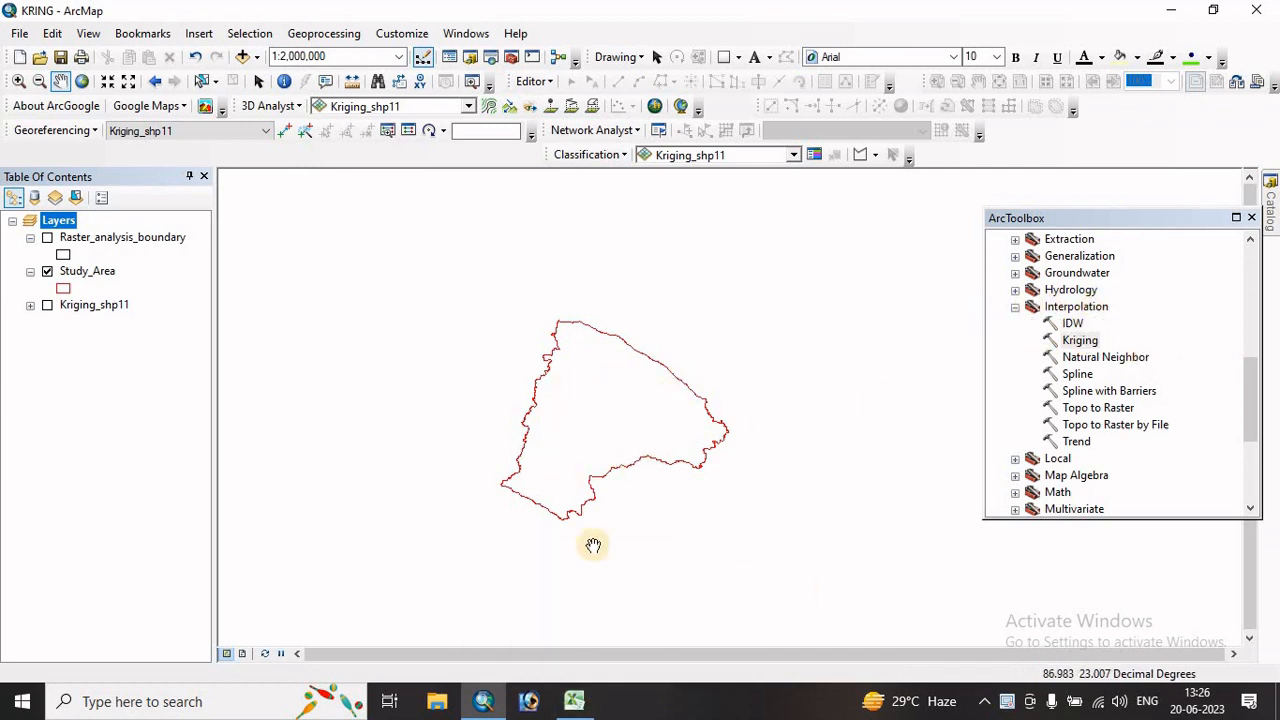
- Switch to Excel and review the Station ID, y, x and Soil_PH columns of the PH table
left_click(574, 701)
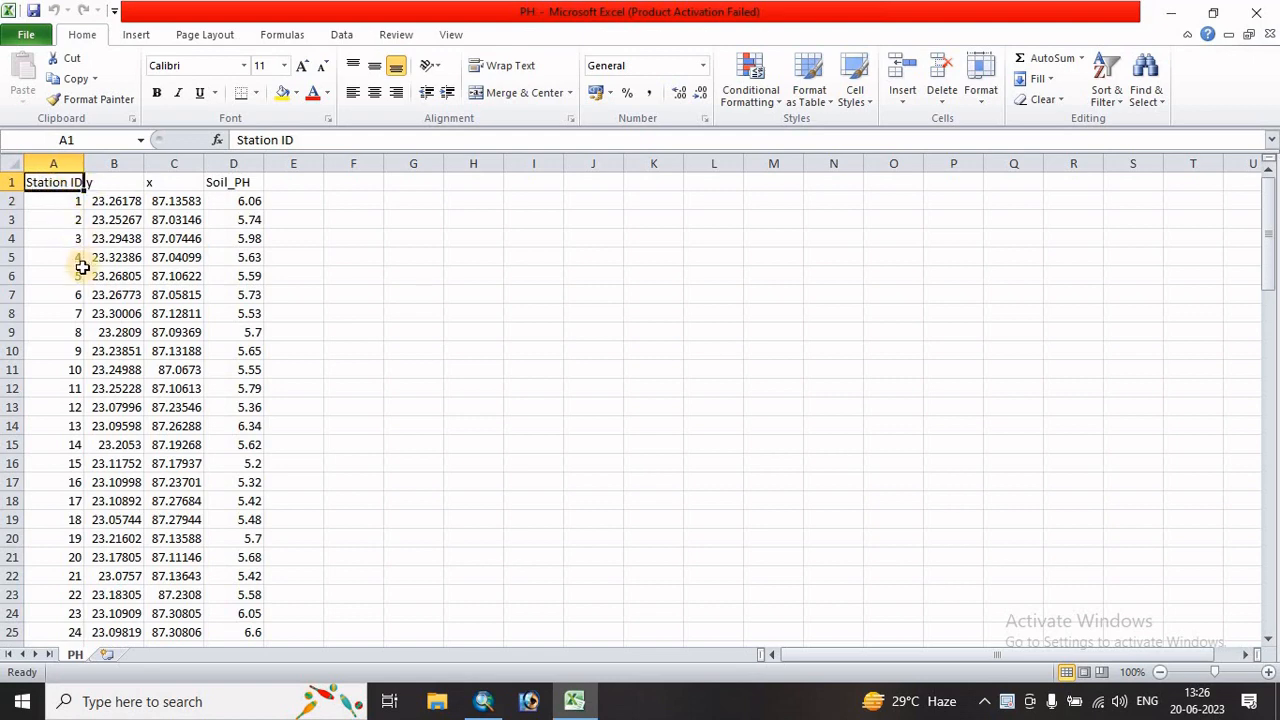
scroll(86, 285, "down", 7)
scroll(86, 290, "up", 7)
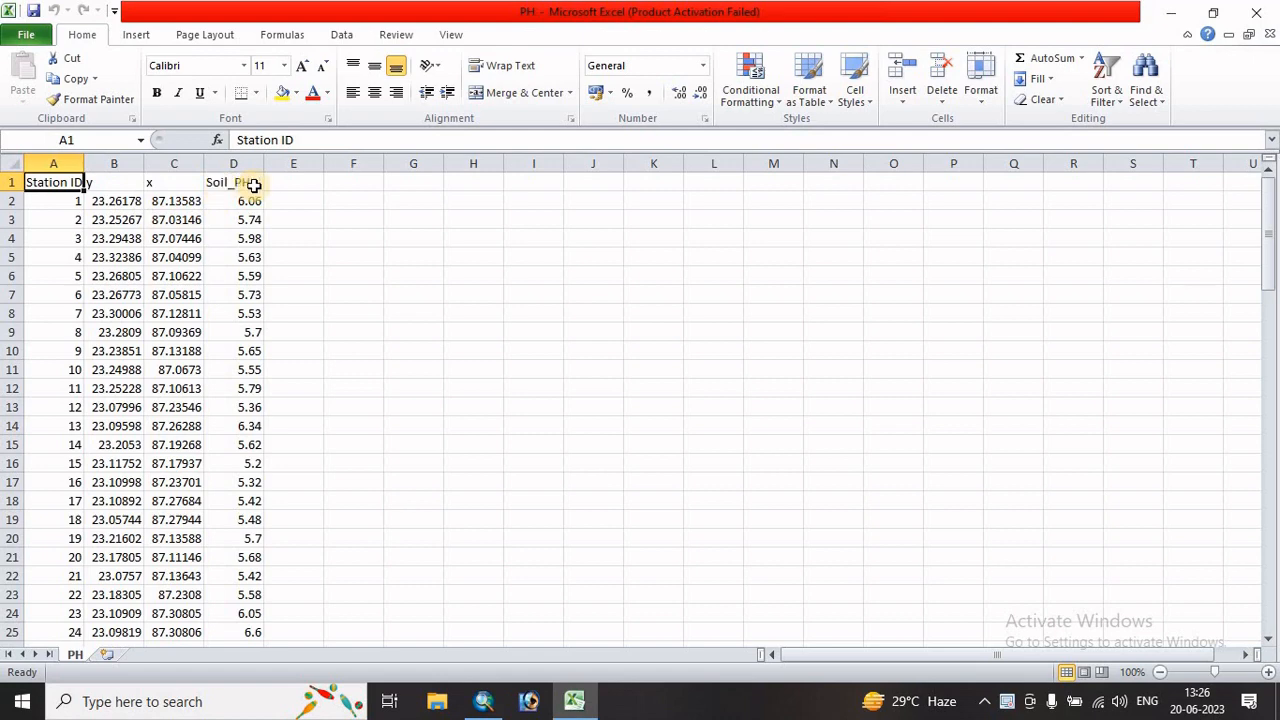
scroll(250, 337, "down", 20)
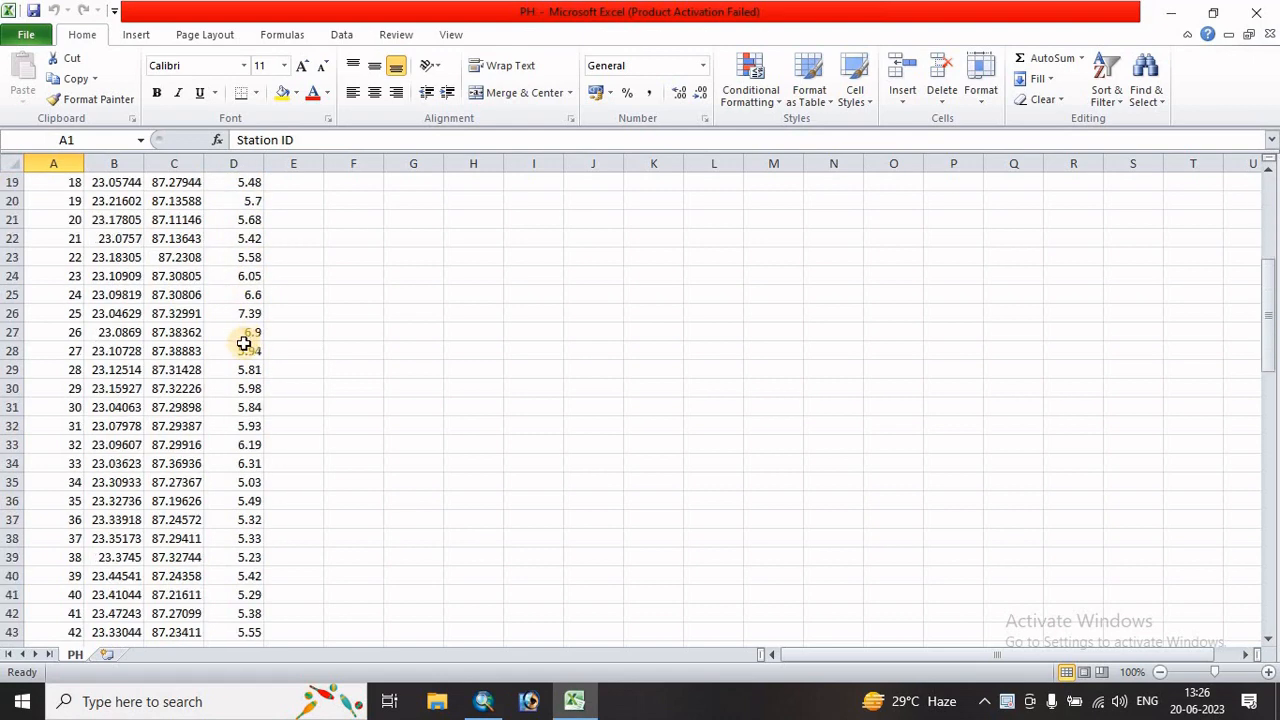
scroll(247, 370, "up", 20)
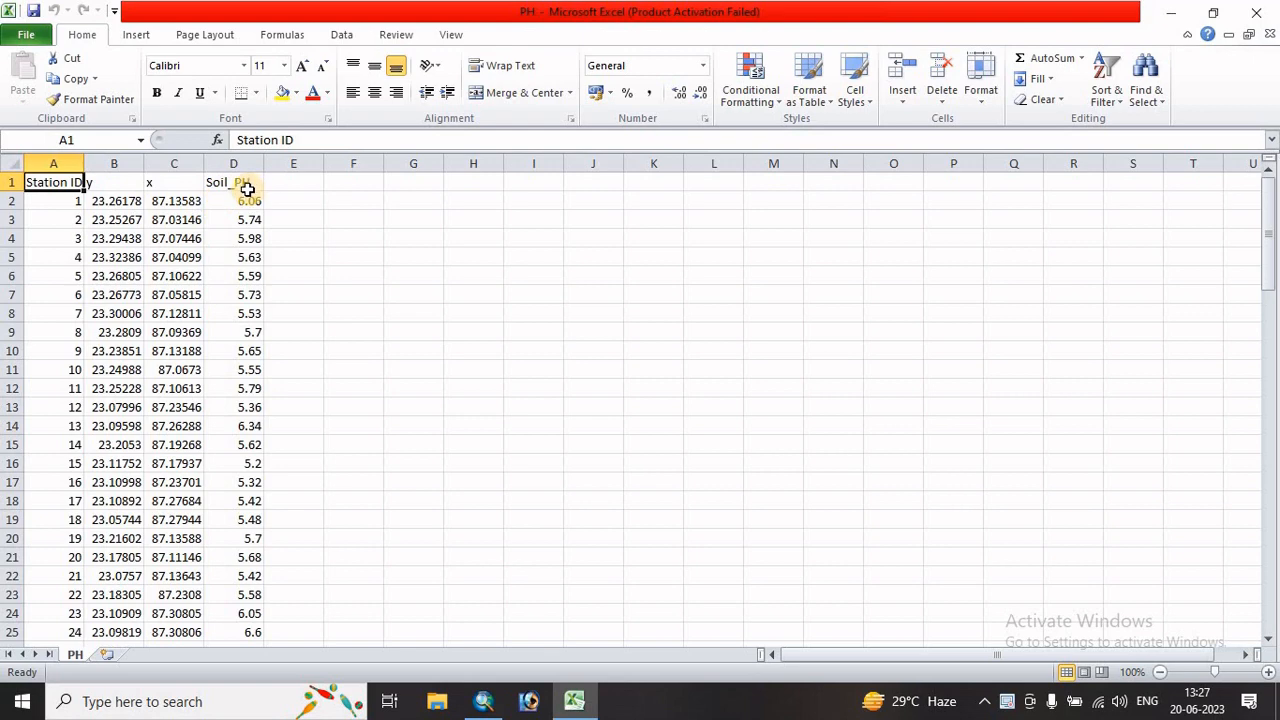
scroll(242, 401, "down", 7)
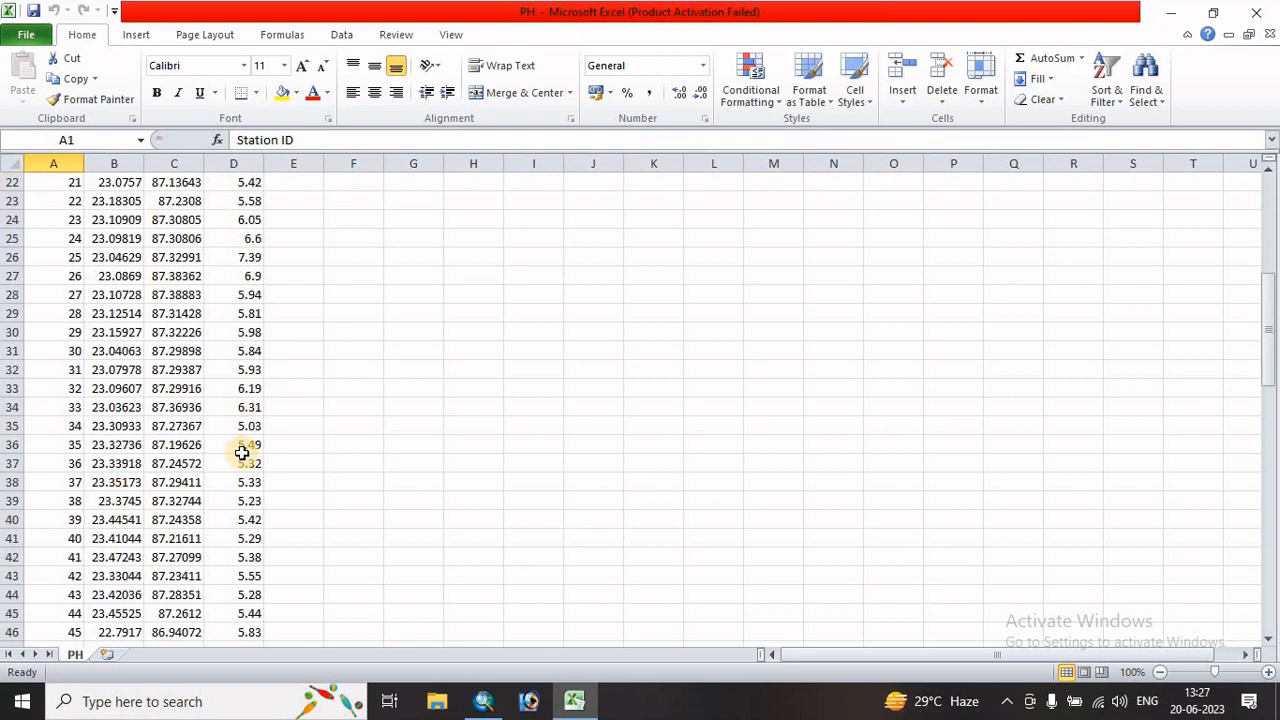
scroll(242, 401, "up", 7)
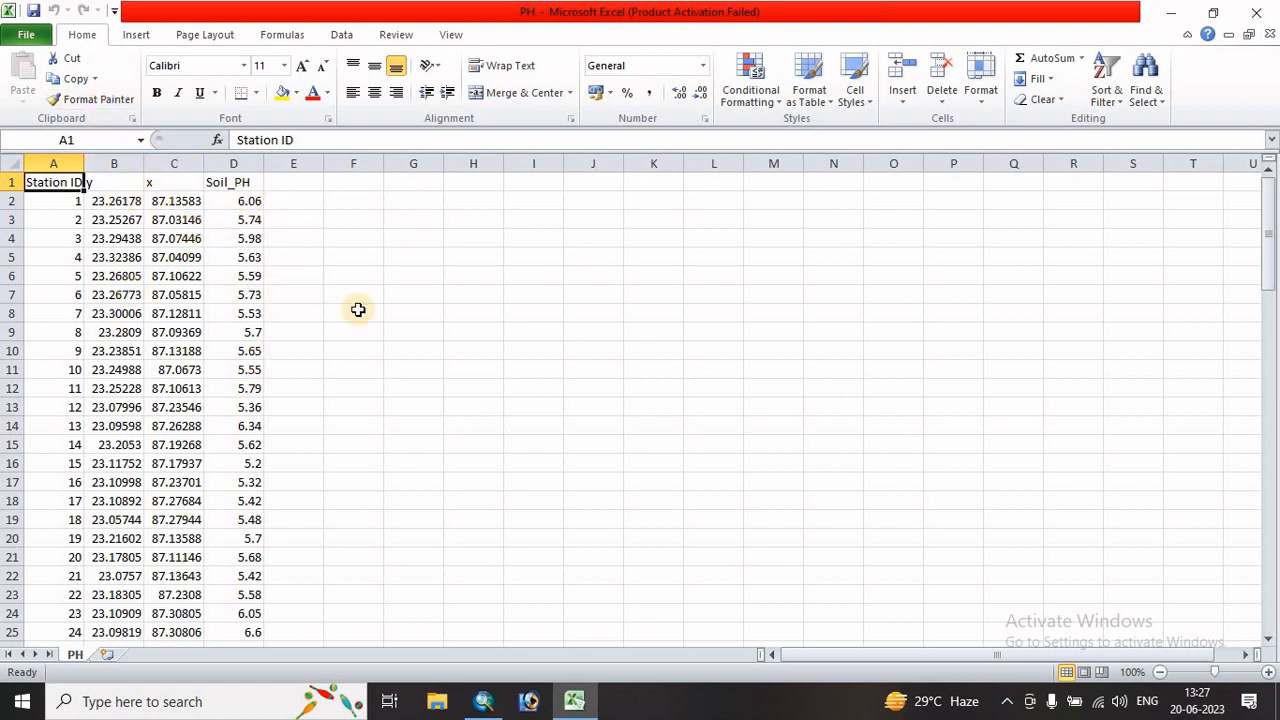
- Check the file format options for saving the PH table without saving a new copy
left_click(36, 40)
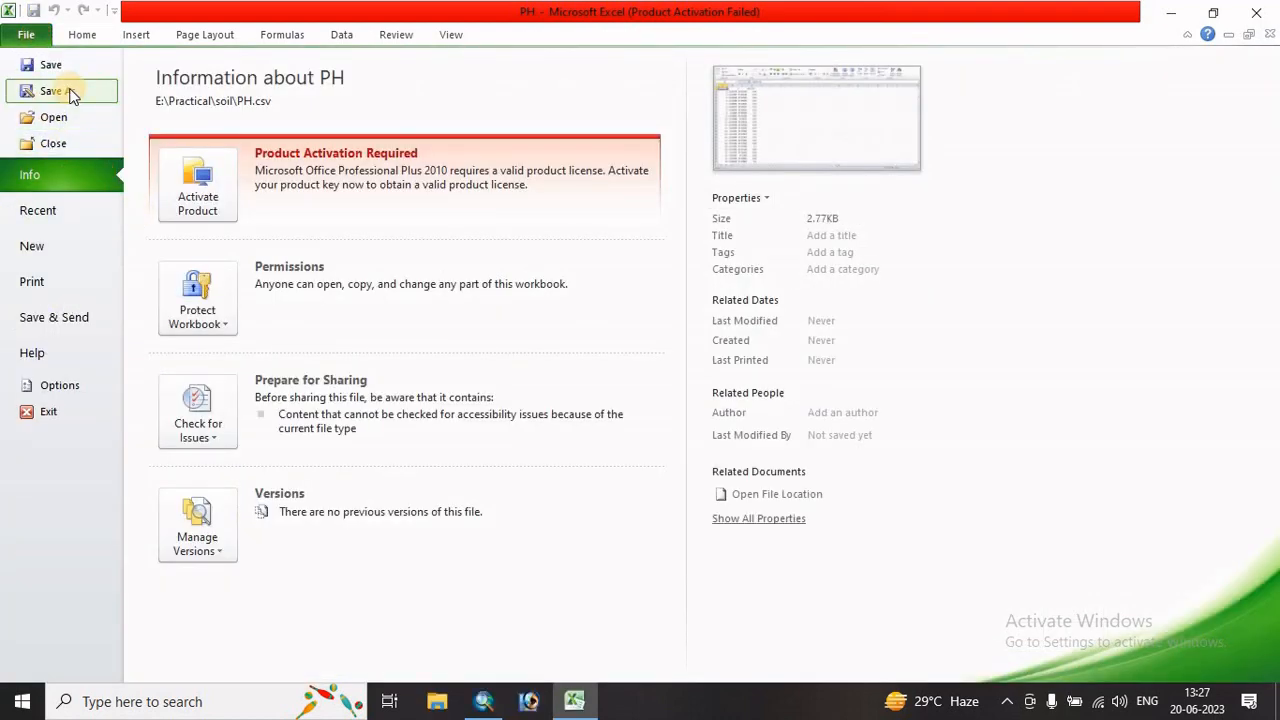
left_click(72, 95)
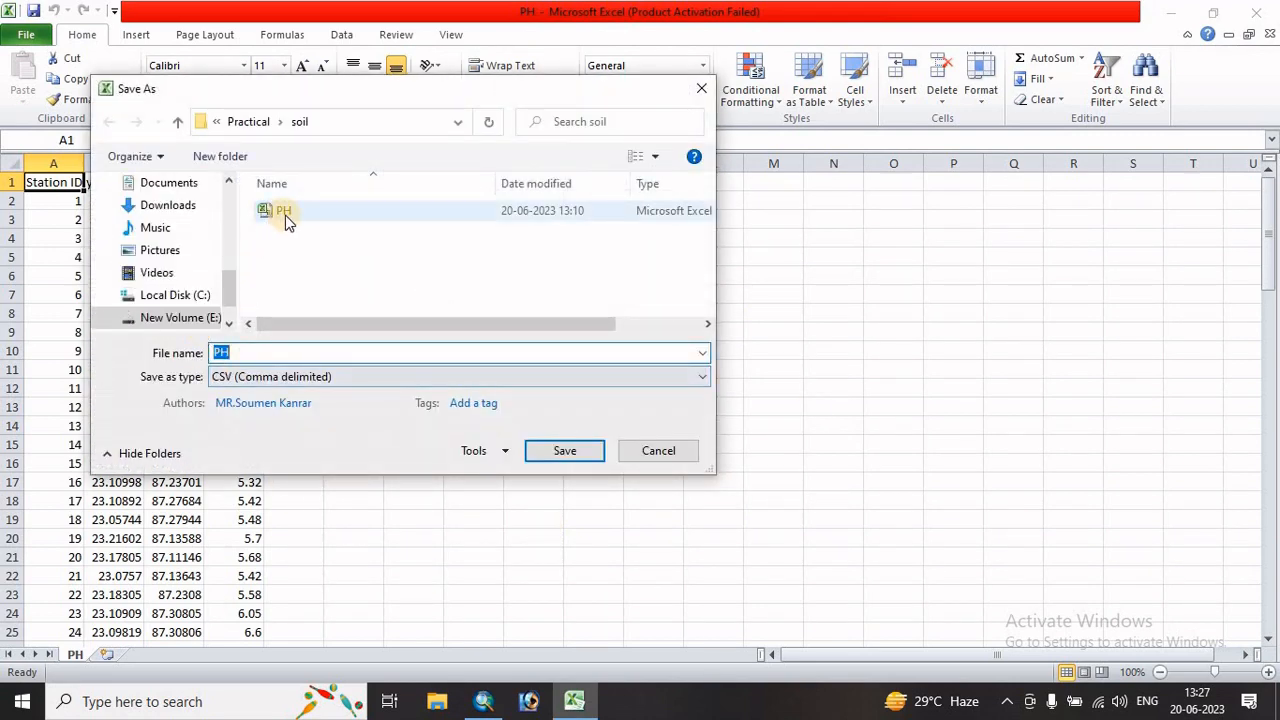
left_click(250, 377)
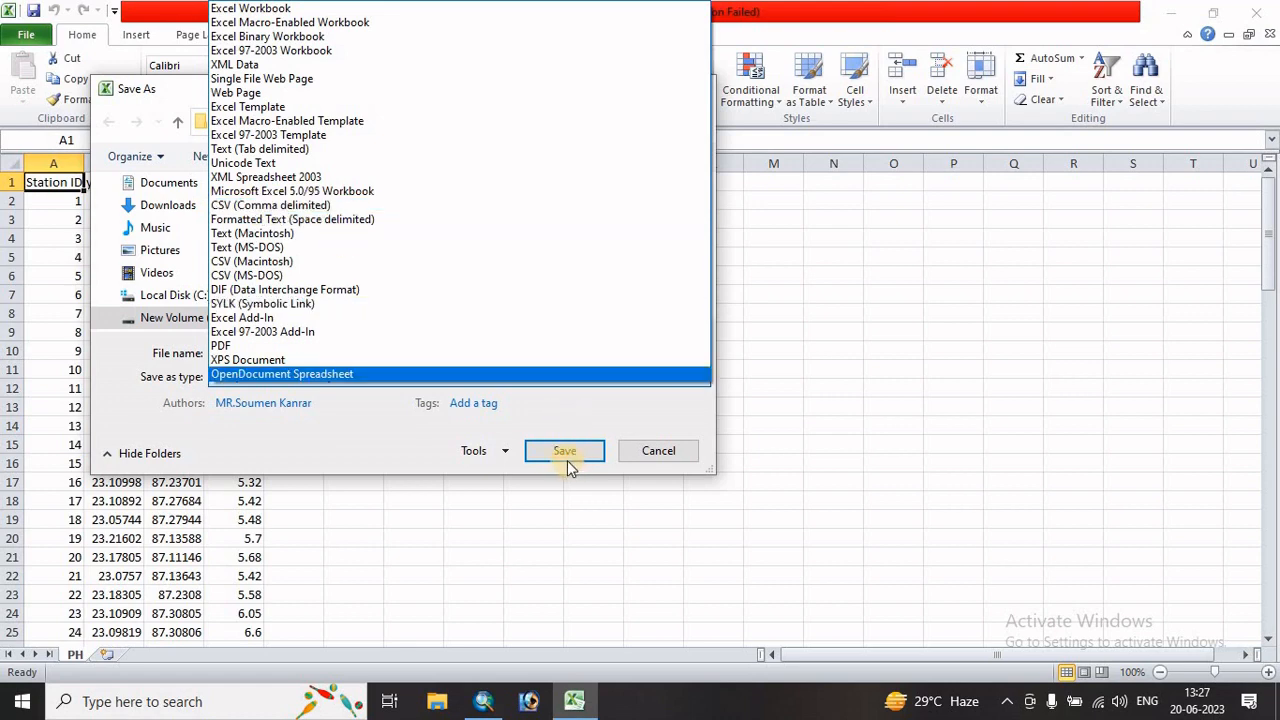
left_click(677, 451)
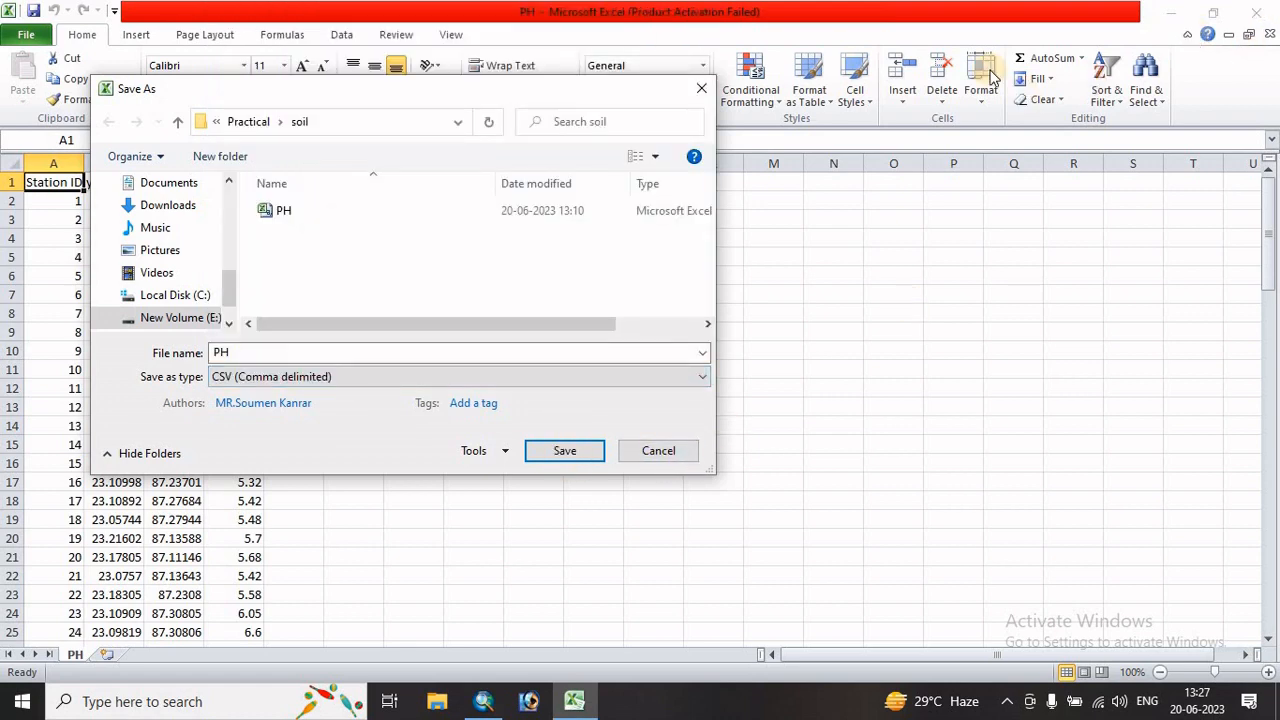
left_click(704, 89)
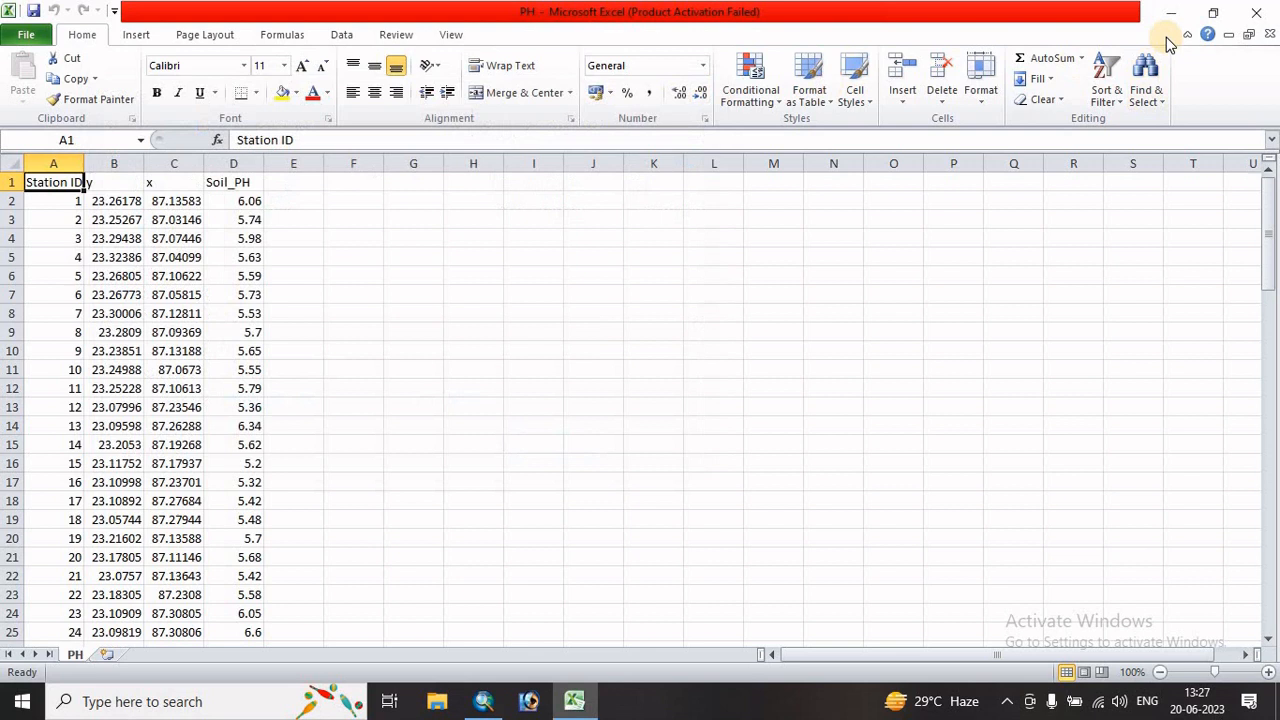
- Close the PH workbook and return to the KRING map in ArcMap
left_click(1255, 11)
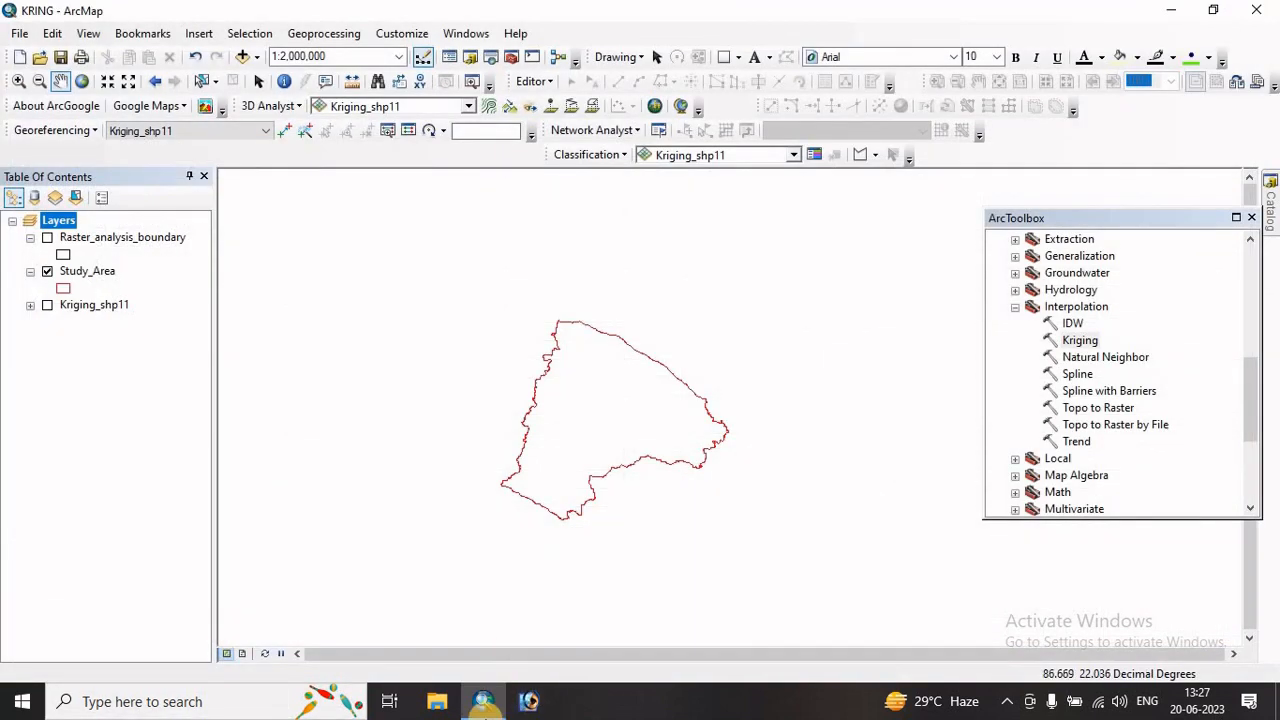
left_click(484, 706)
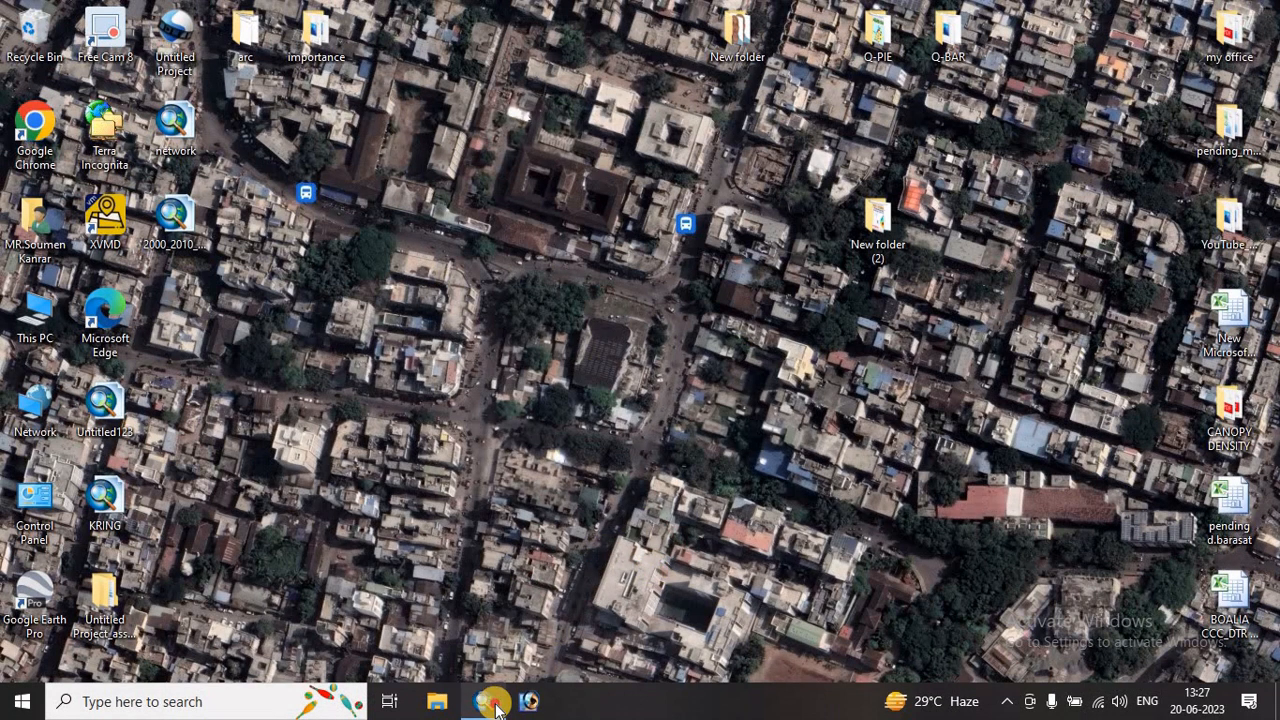
left_click(484, 706)
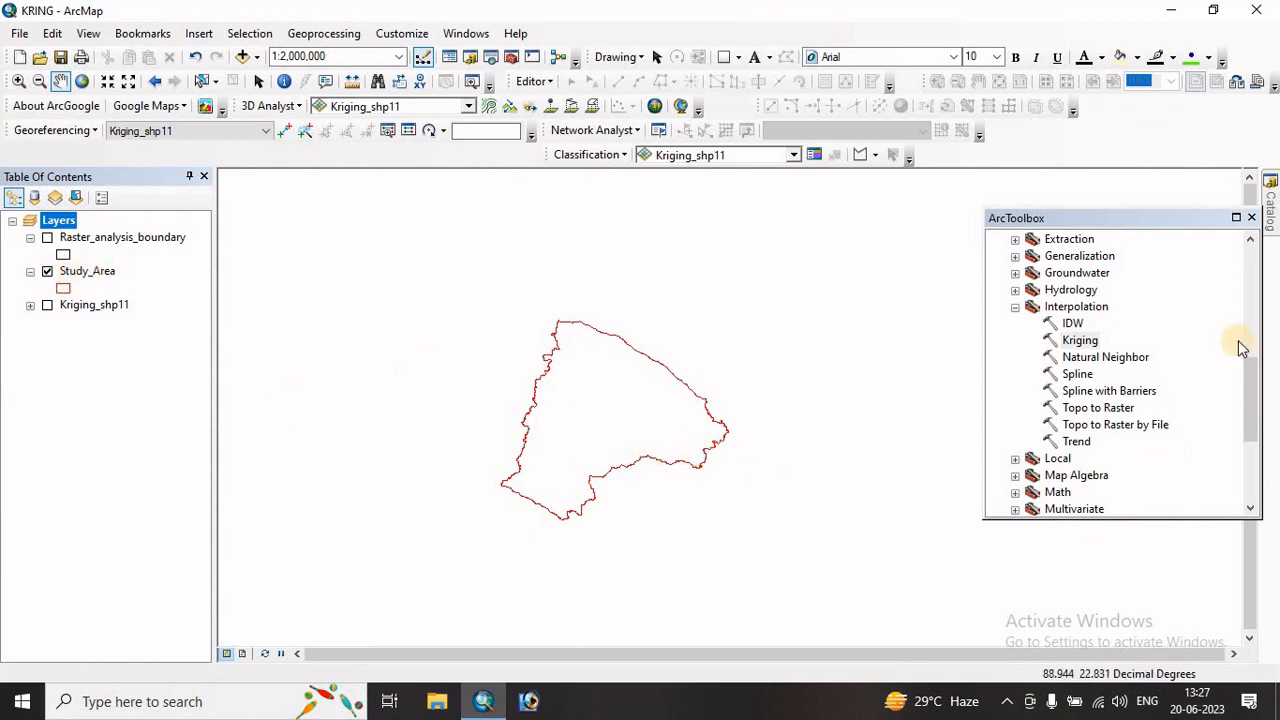
- Close ArcToolbox and add PH.csv from the E:\Practical\soil folder to the map
mouse_move(1270, 206)
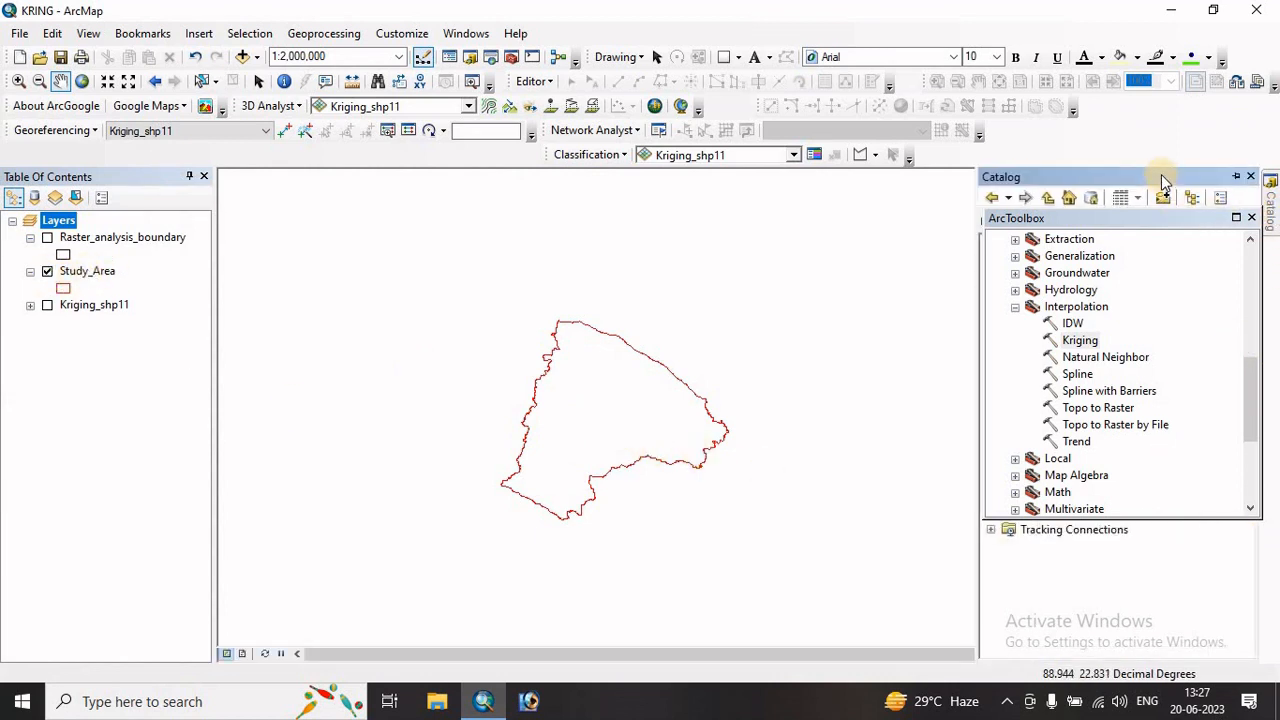
left_click_drag(1200, 224, 1074, 234)
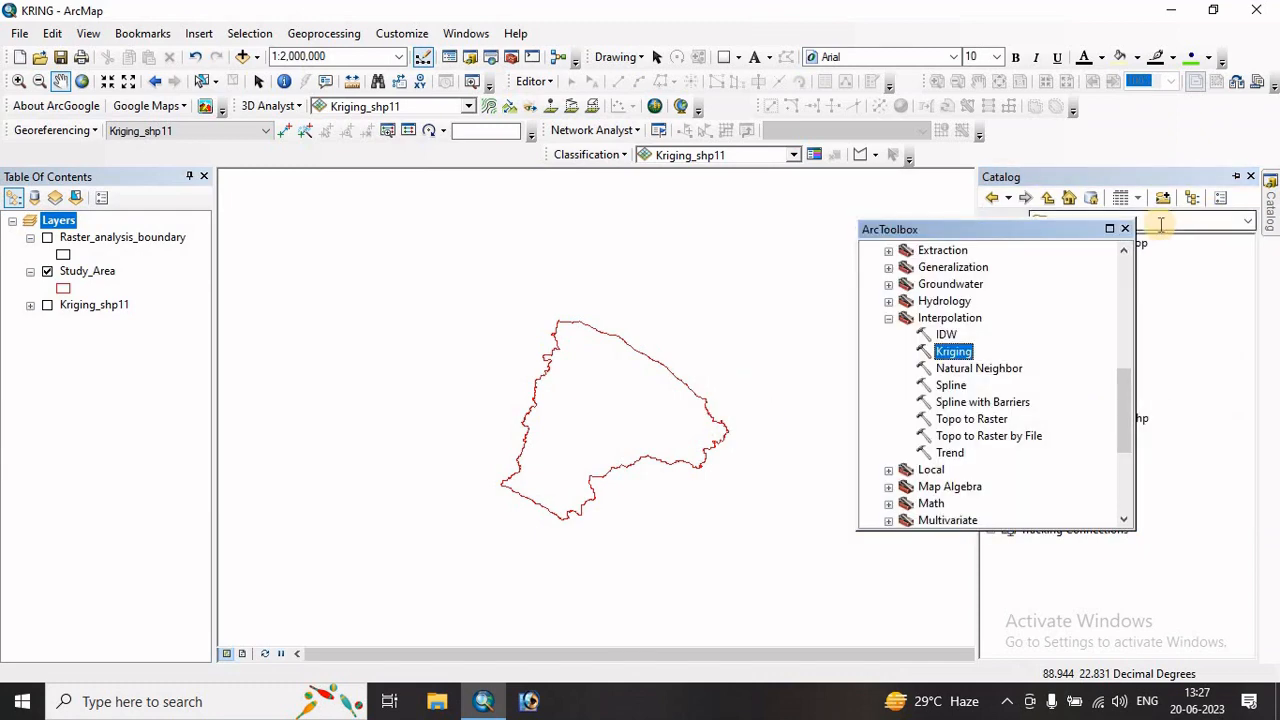
left_click(1126, 229)
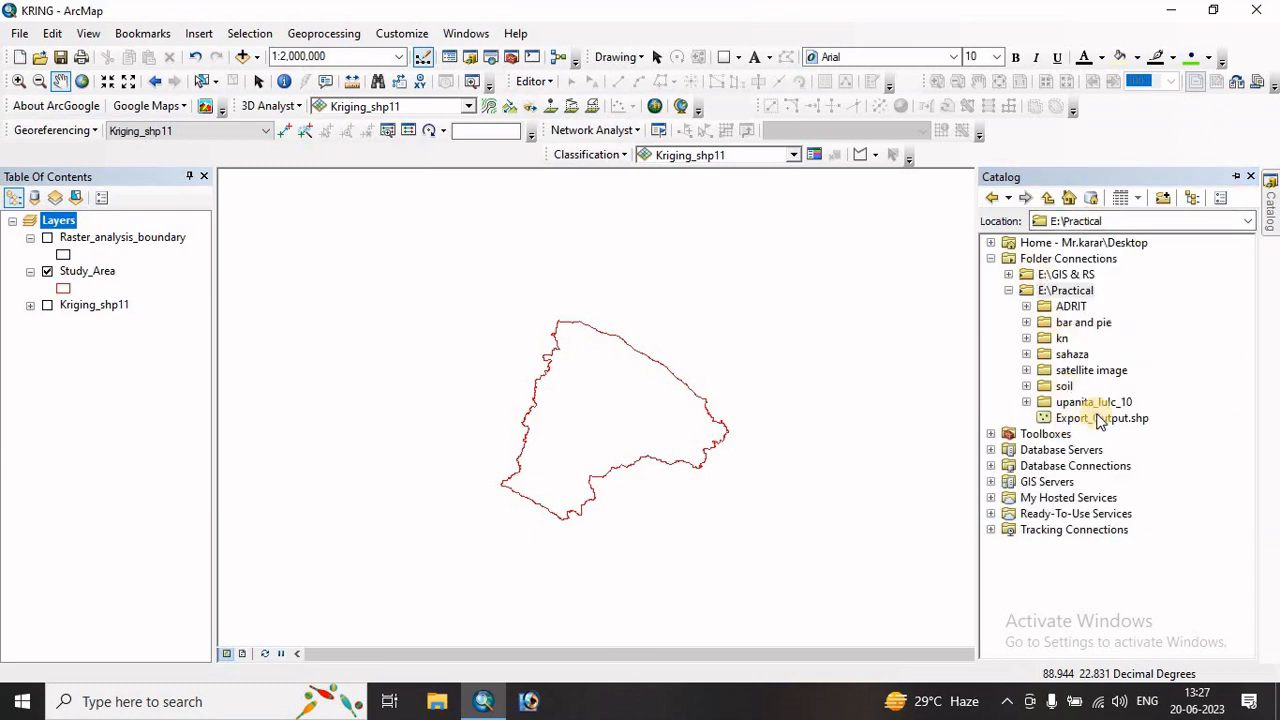
left_click(1025, 386)
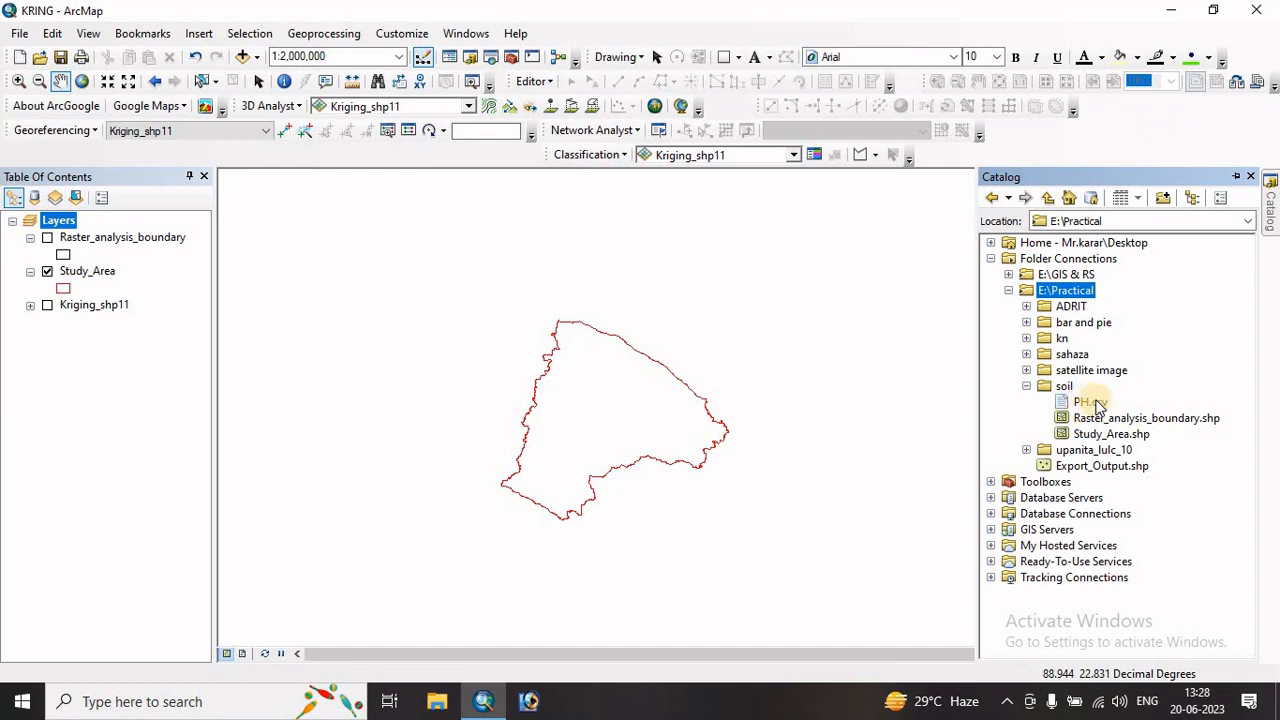
left_click_drag(1084, 404, 797, 383)
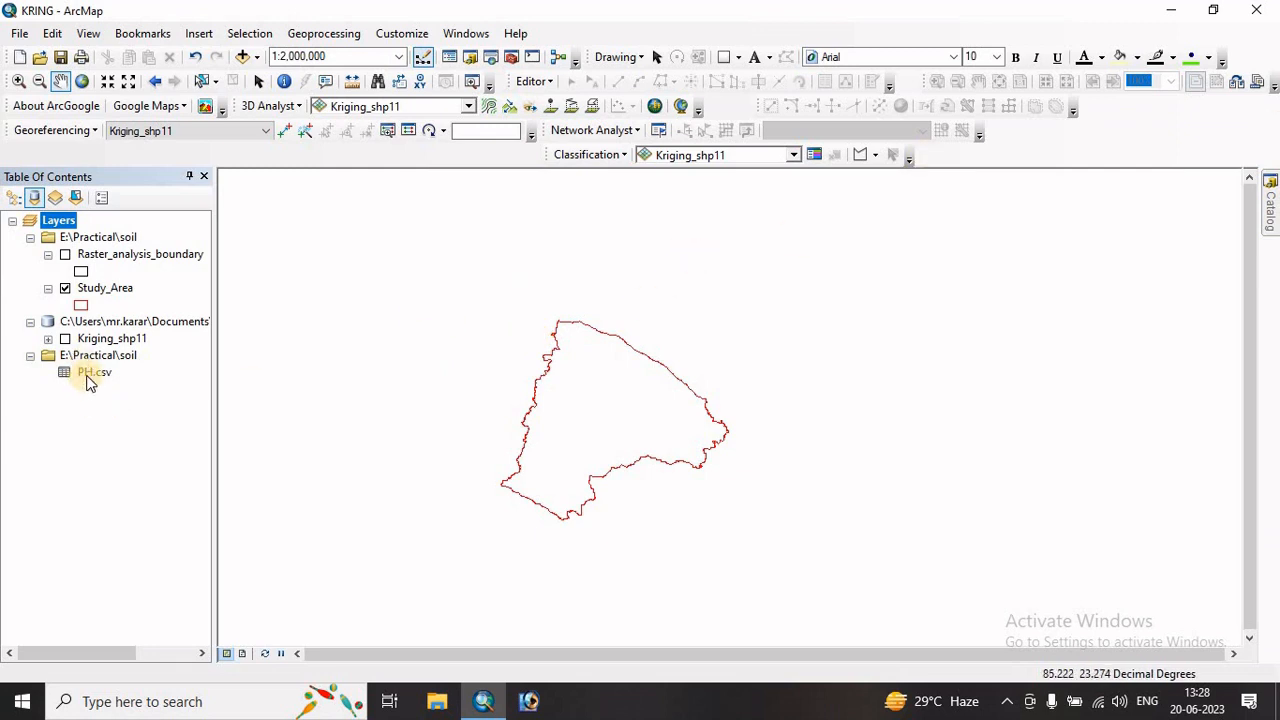
- Start displaying the XY data of PH.csv with x as the X field
right_click(87, 374)
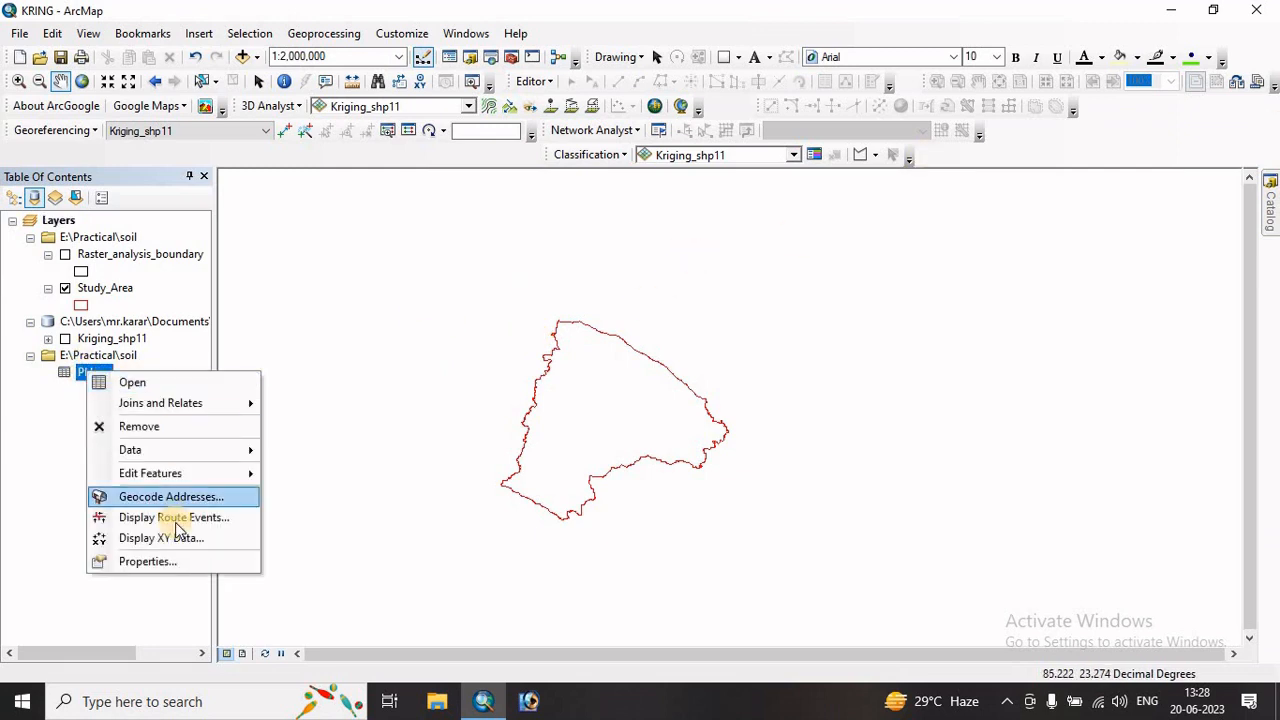
left_click(157, 542)
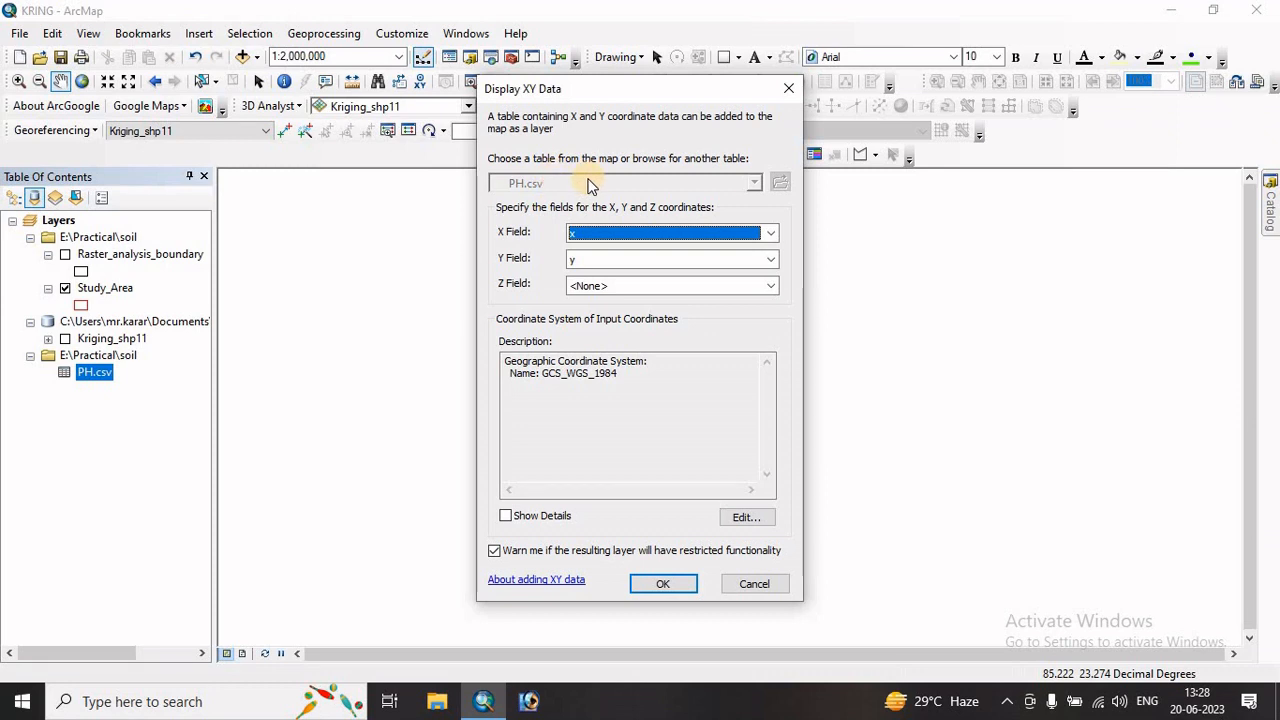
left_click(93, 372)
left_click(775, 234)
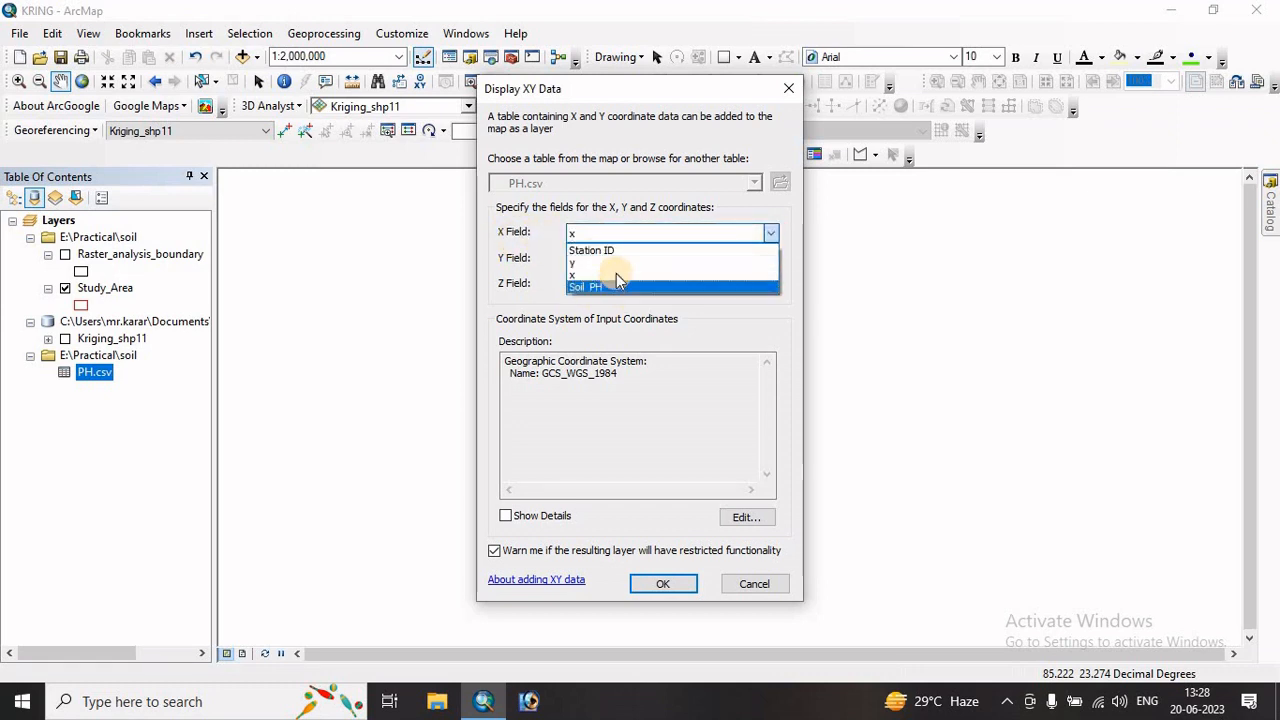
left_click(580, 276)
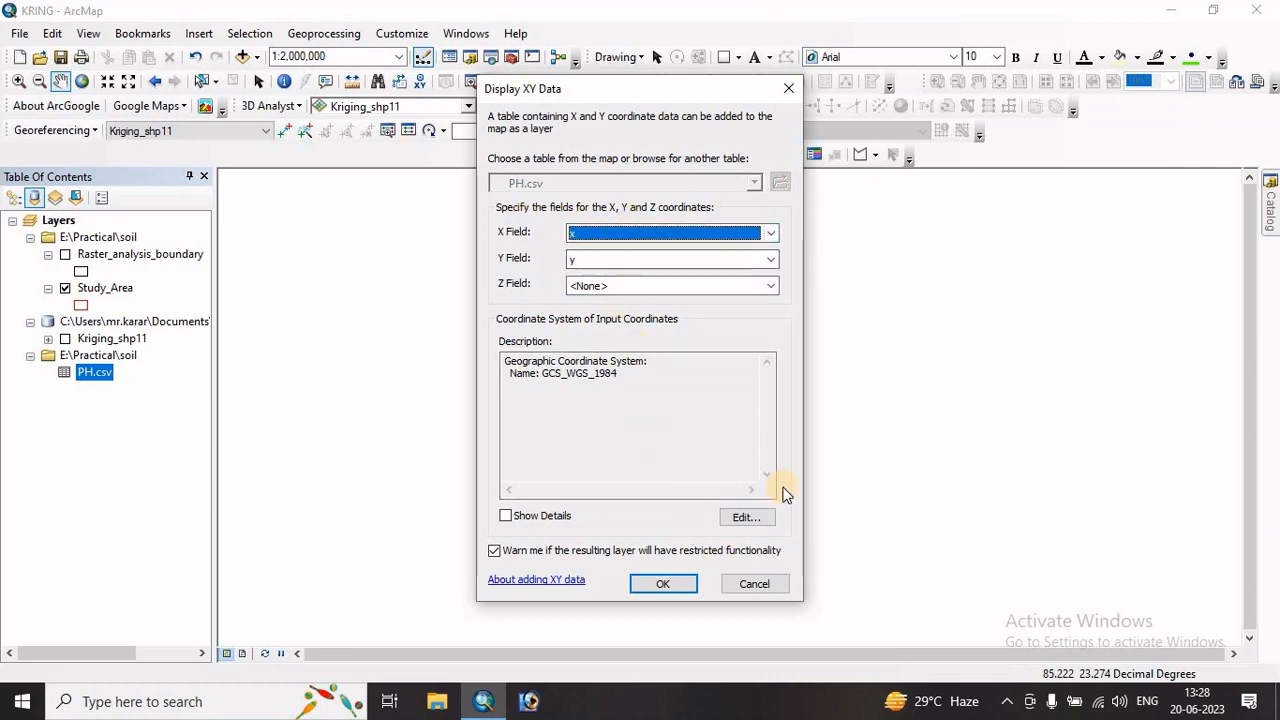
- Use the geographic coordinate system GCS_WGS_1984 for the input coordinates and create the point layer from PH.csv
left_click(745, 518)
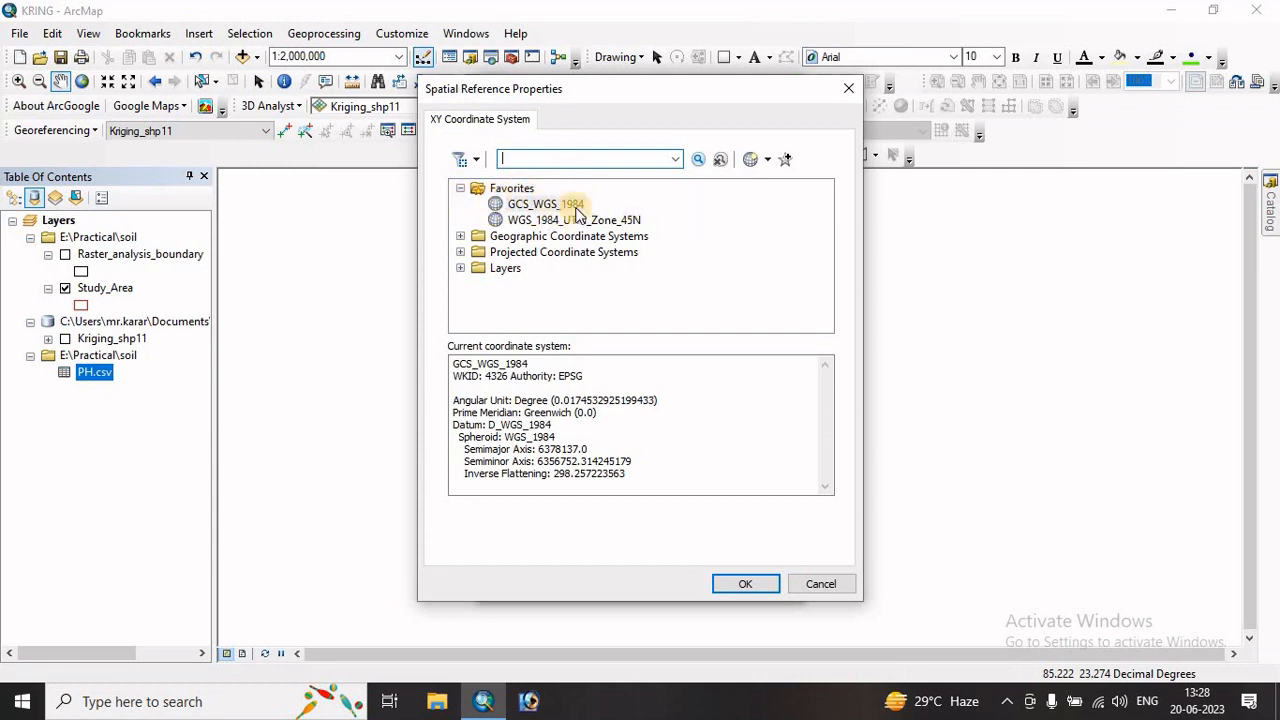
left_click(461, 238)
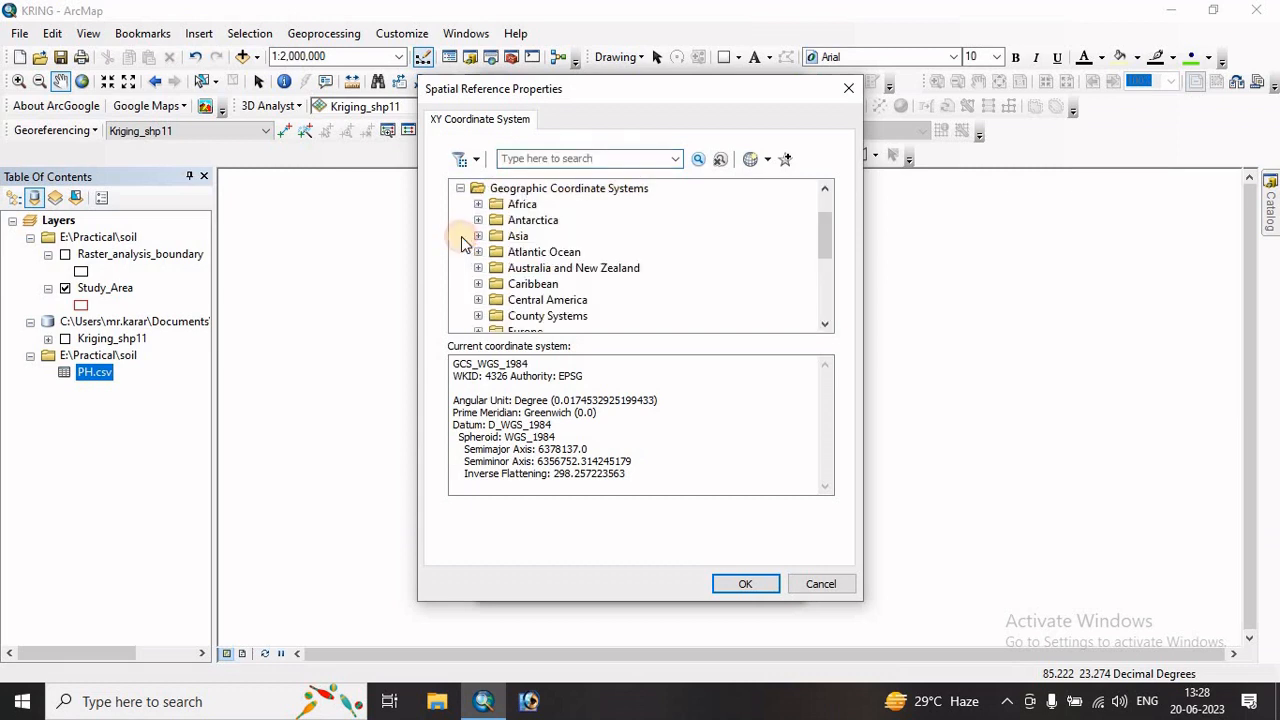
scroll(541, 242, "down", 5)
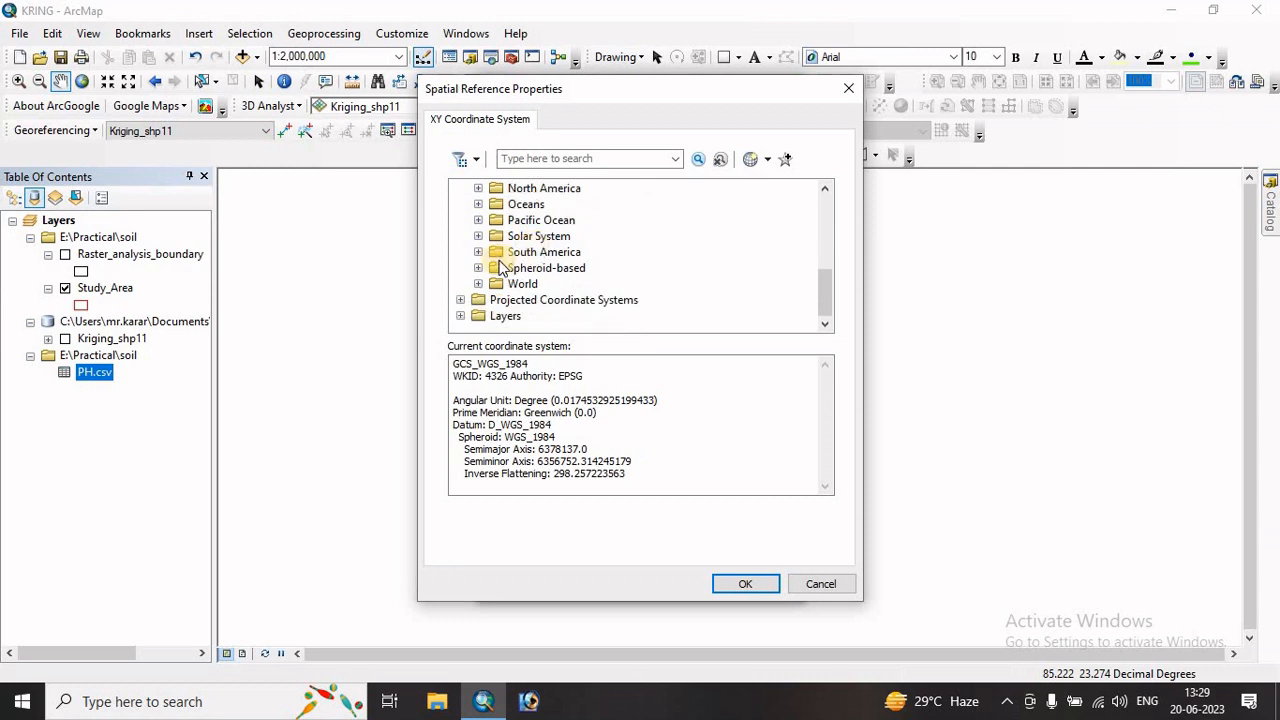
left_click(478, 286)
scroll(560, 285, "down", 8)
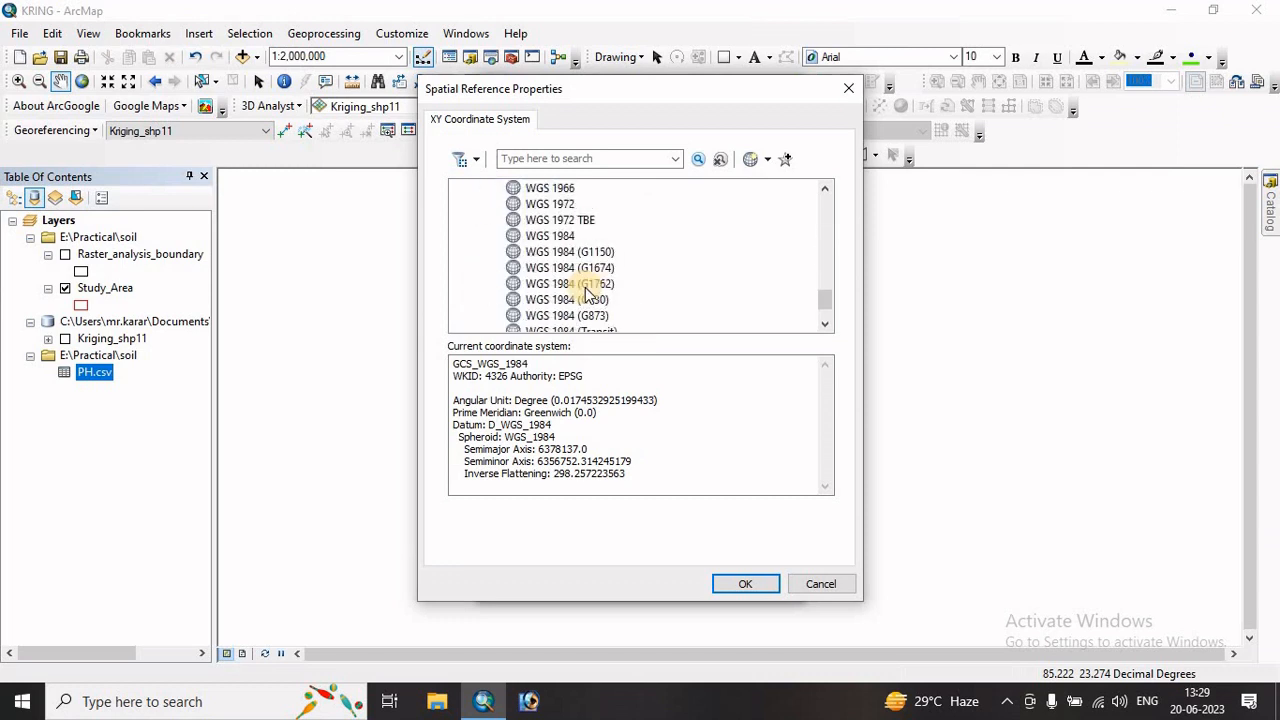
scroll(567, 270, "up", 1)
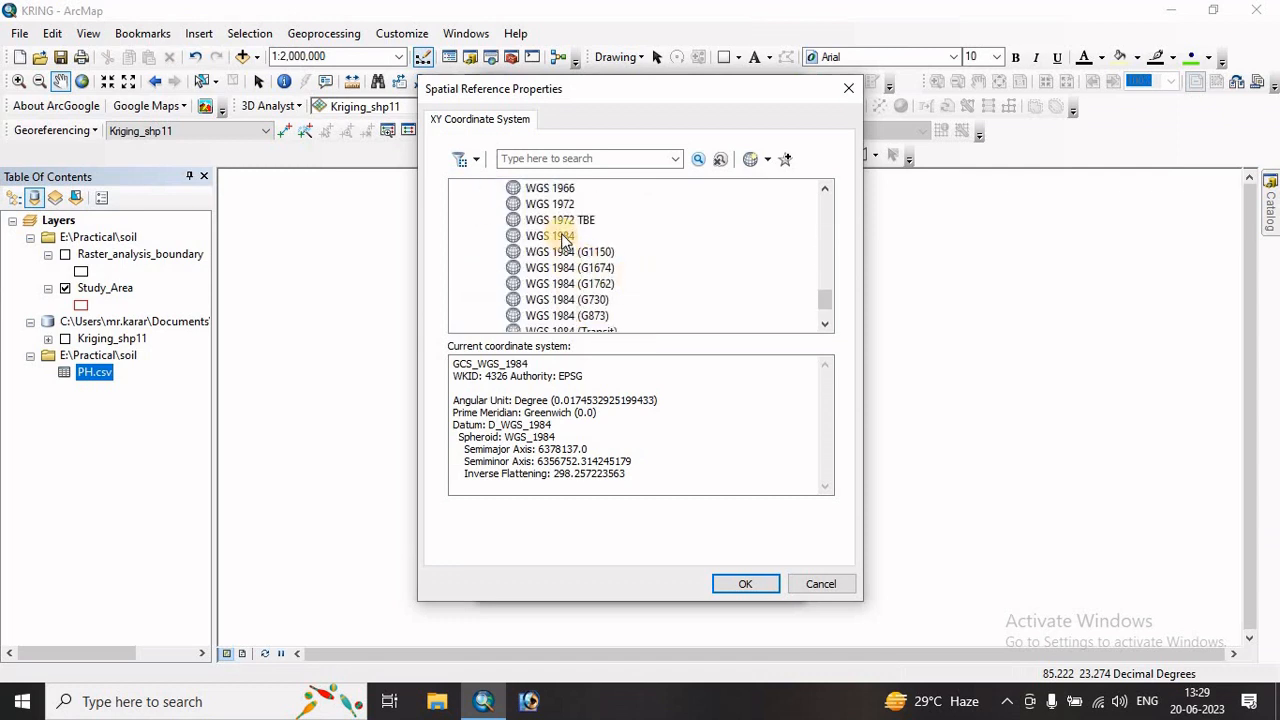
left_click(743, 584)
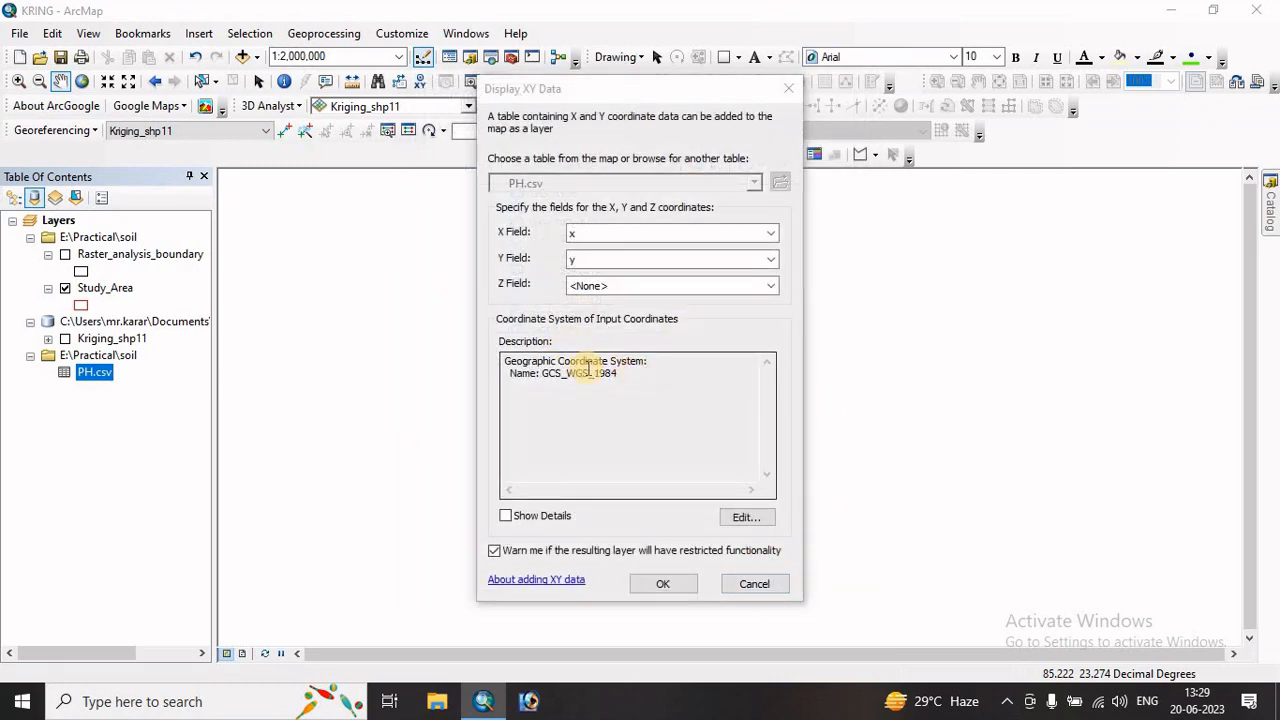
left_click(663, 583)
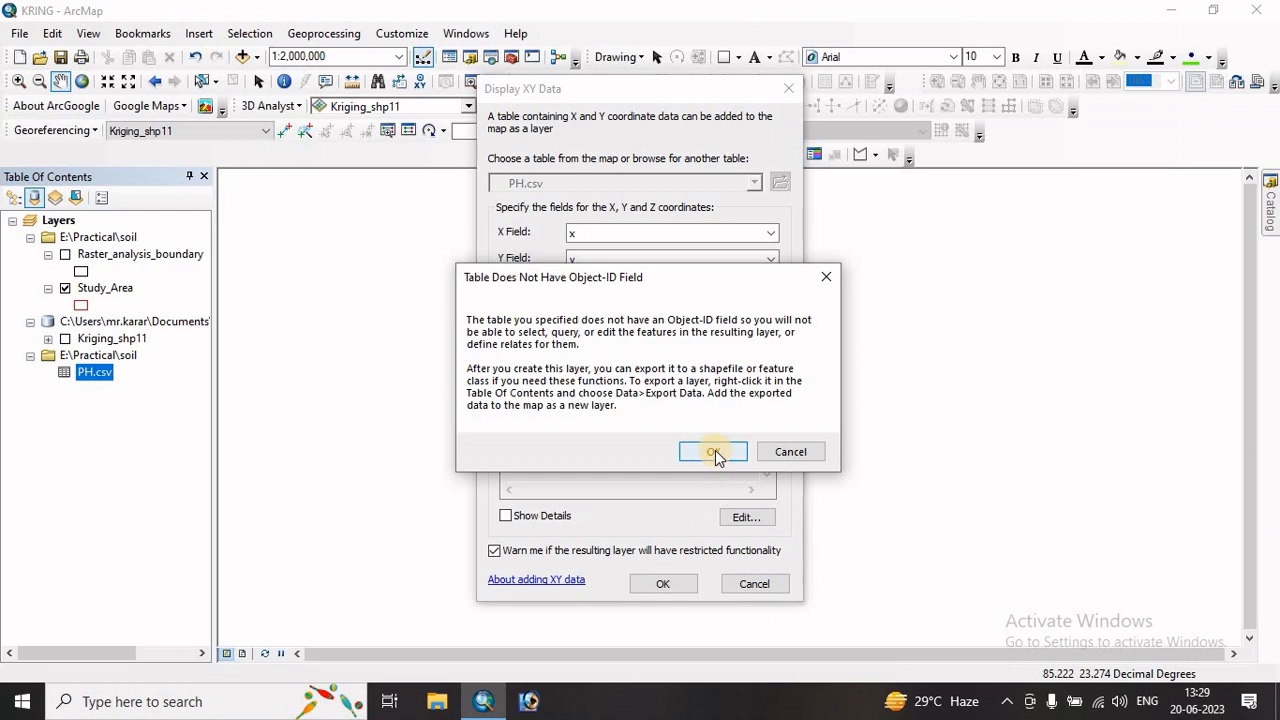
left_click(713, 451)
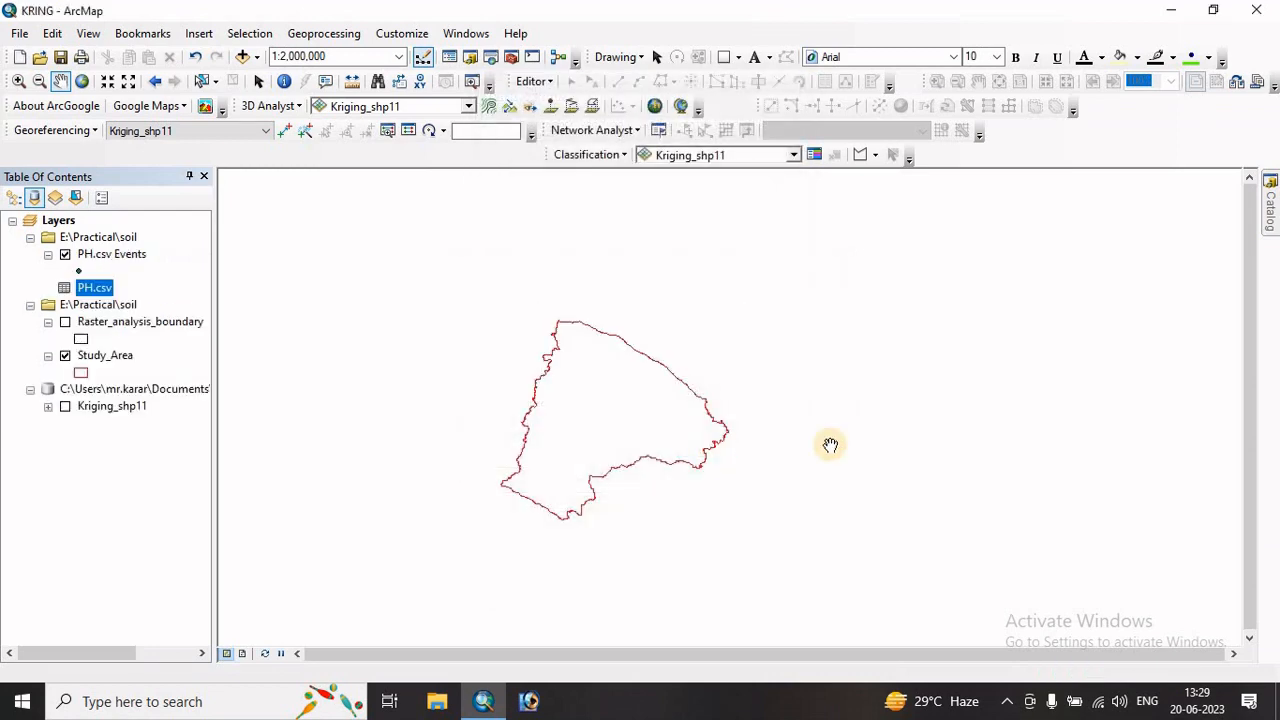
- Start exporting the data of the PH.csv Events layer
scroll(669, 430, "up", 2)
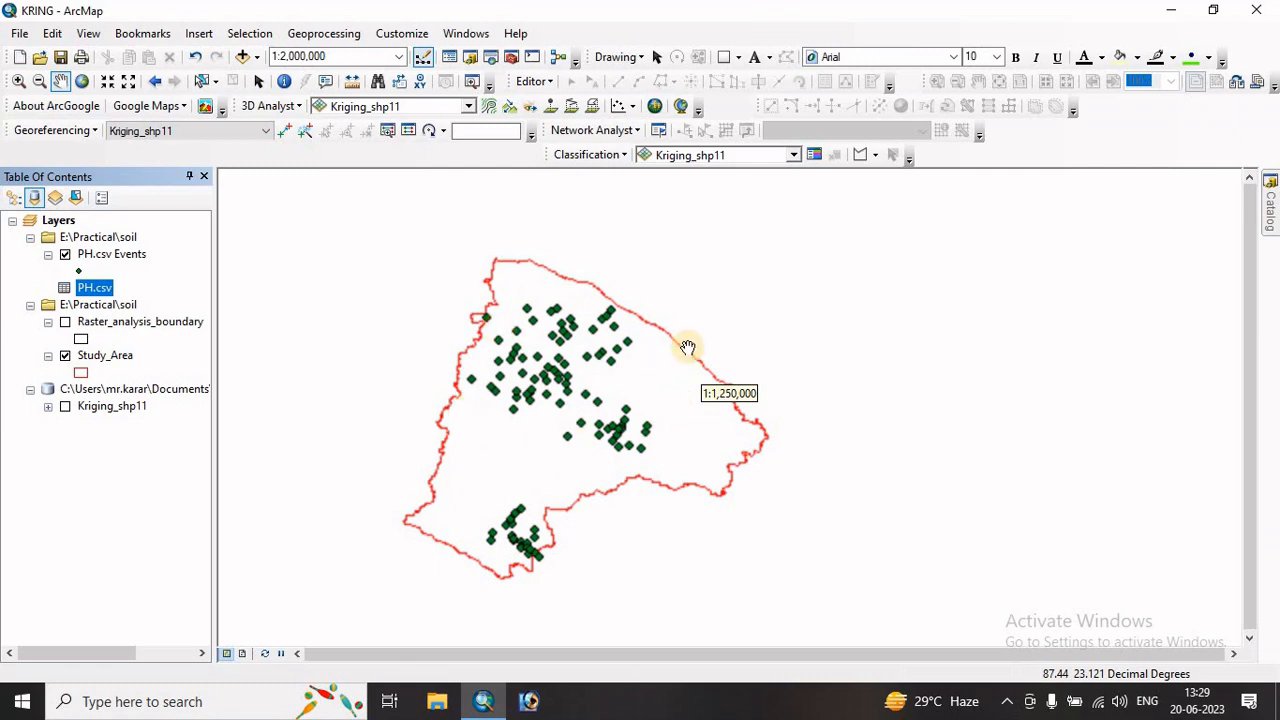
scroll(588, 384, "up", 2)
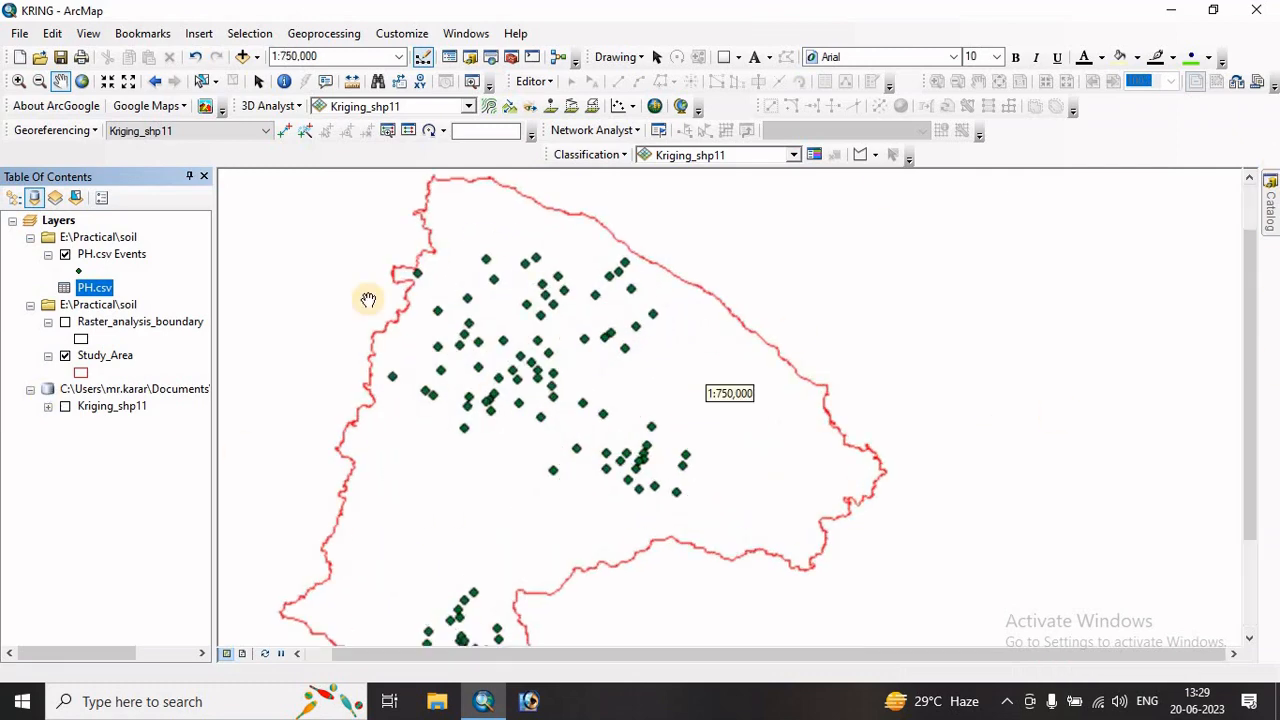
left_click_drag(476, 437, 578, 368)
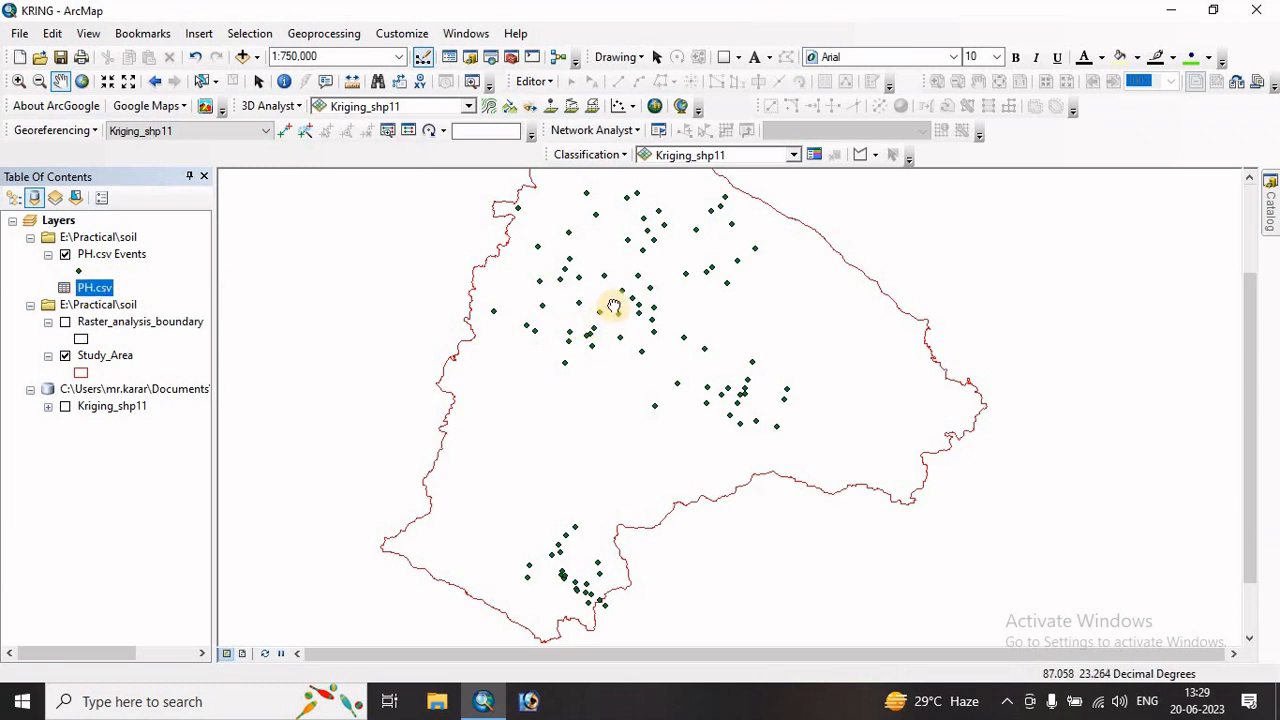
left_click_drag(608, 302, 560, 324)
right_click(88, 254)
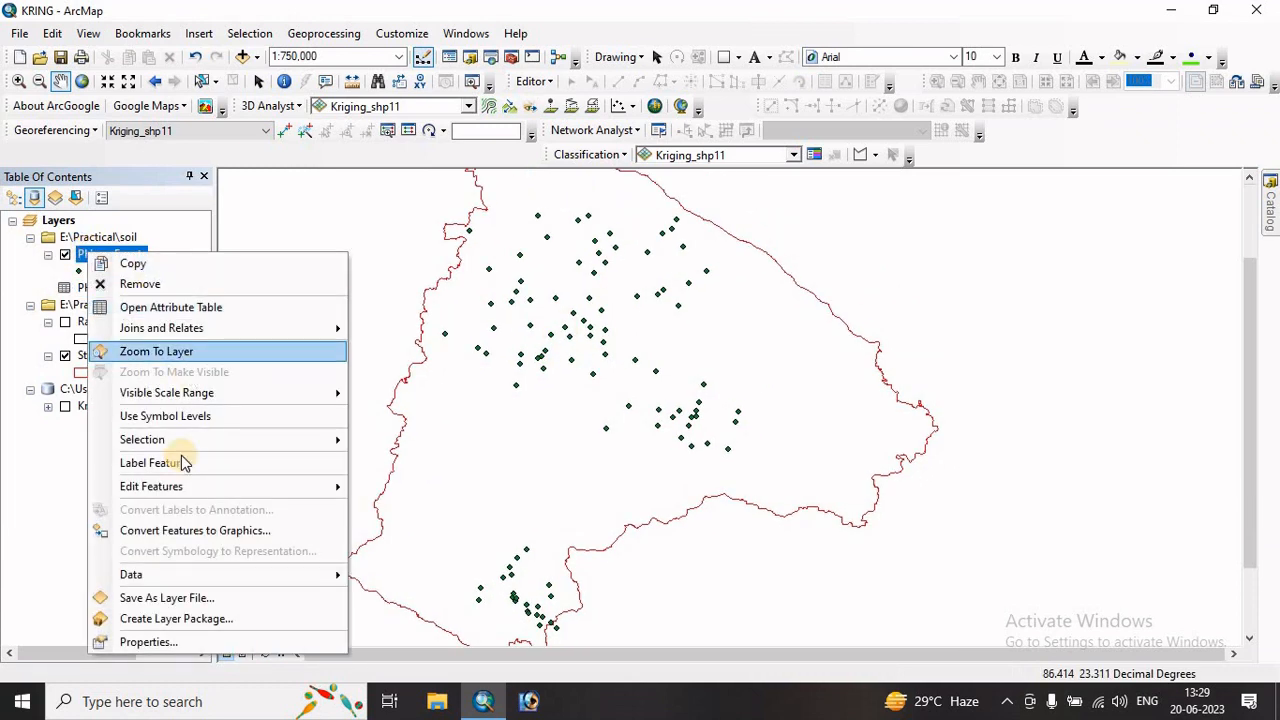
mouse_move(160, 579)
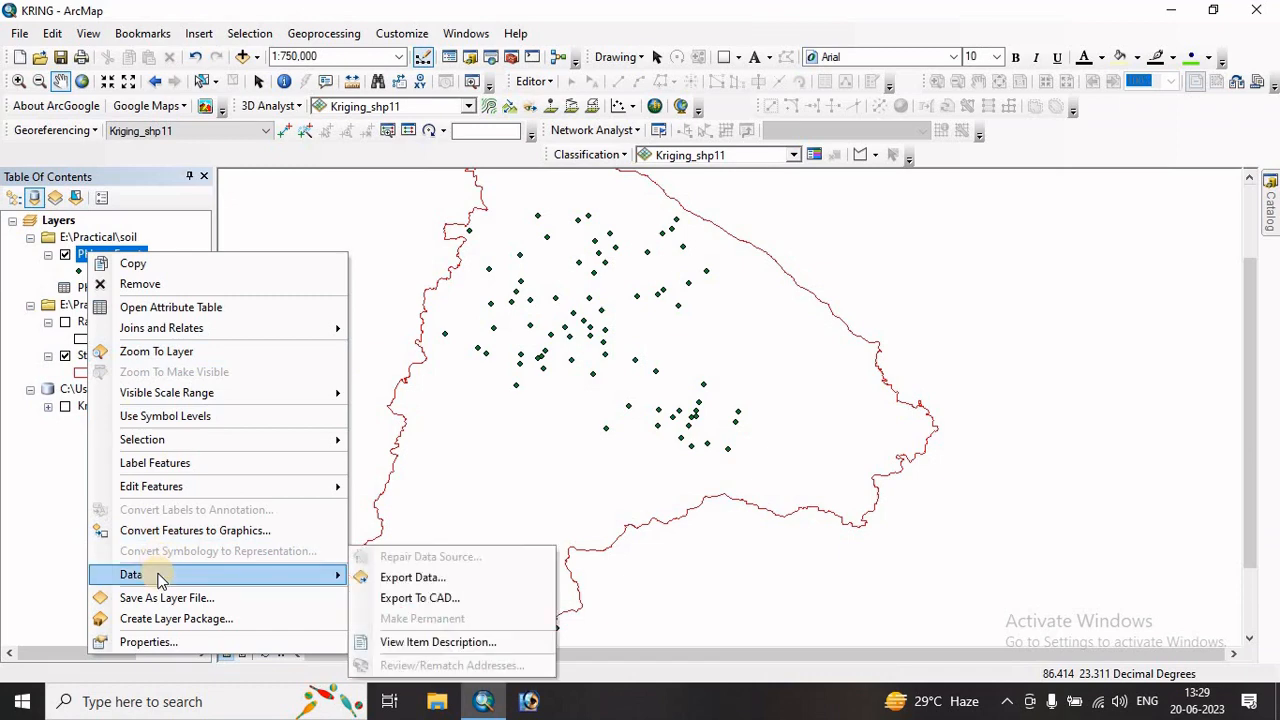
left_click(420, 577)
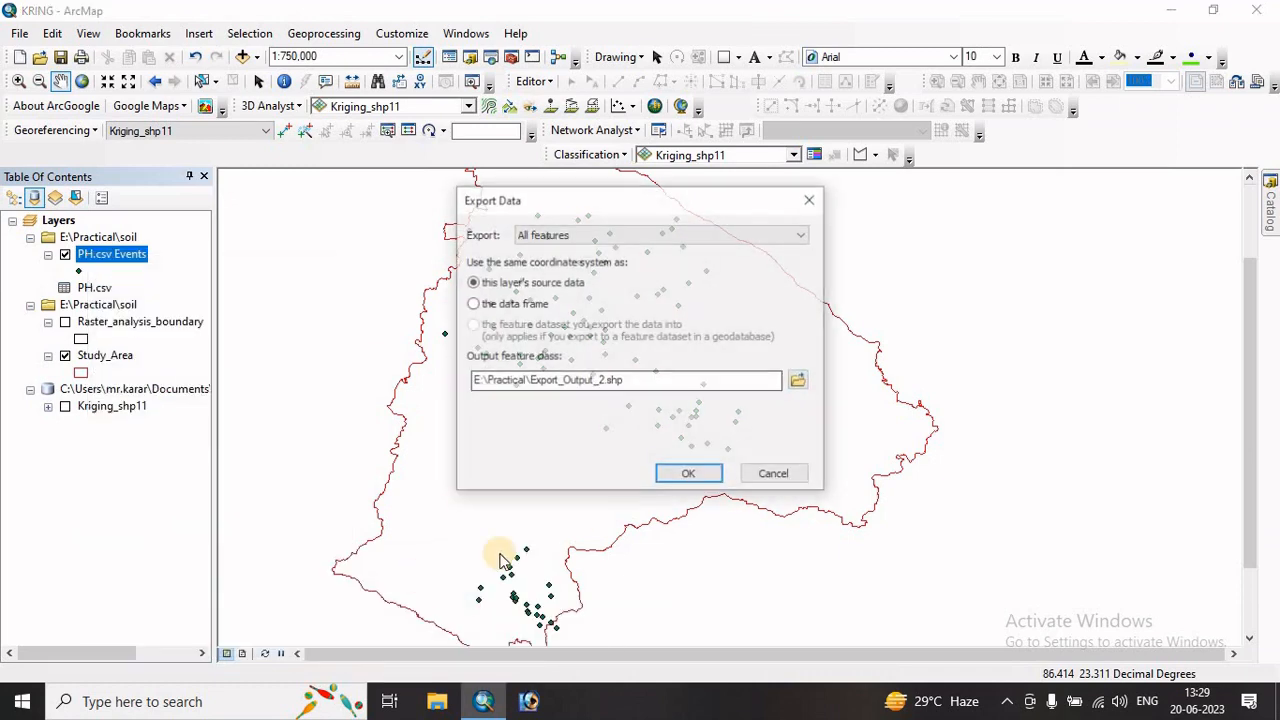
- Export all features as the shapefile Point_PH in the E:\Practical\soil folder and add it to the map as a layer
left_click(799, 385)
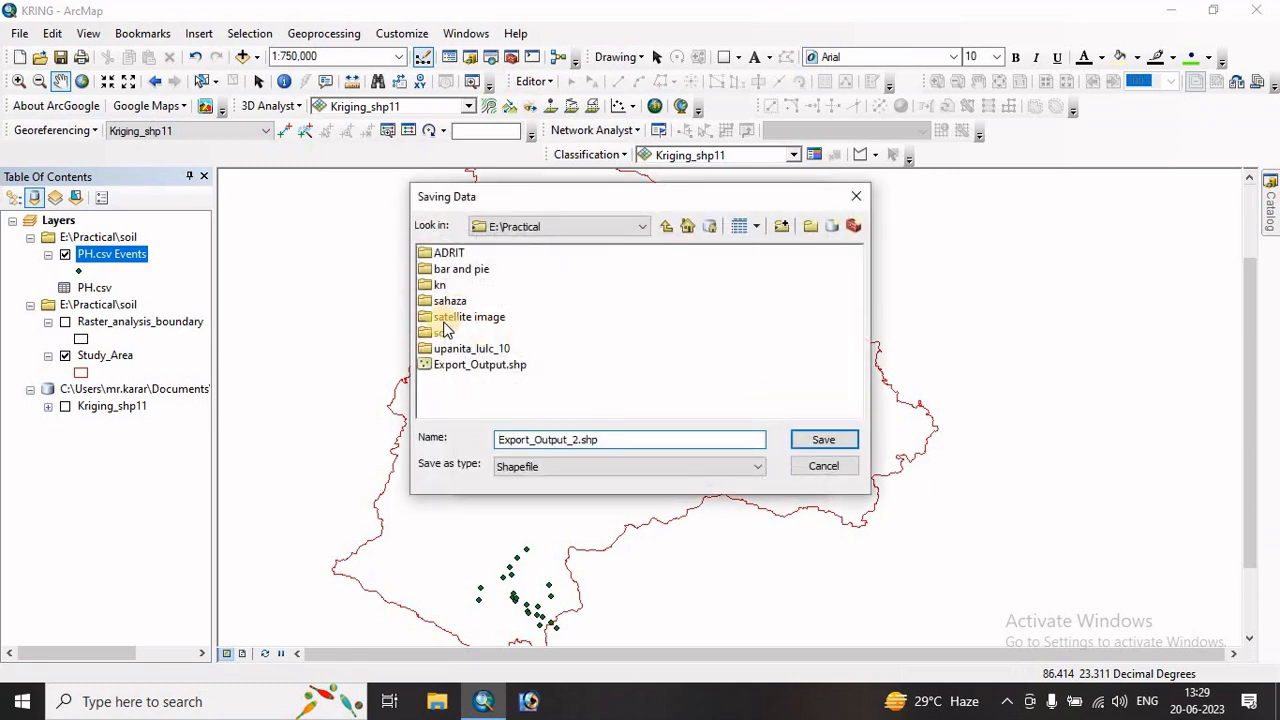
double_click(443, 333)
left_click_drag(598, 439, 390, 446)
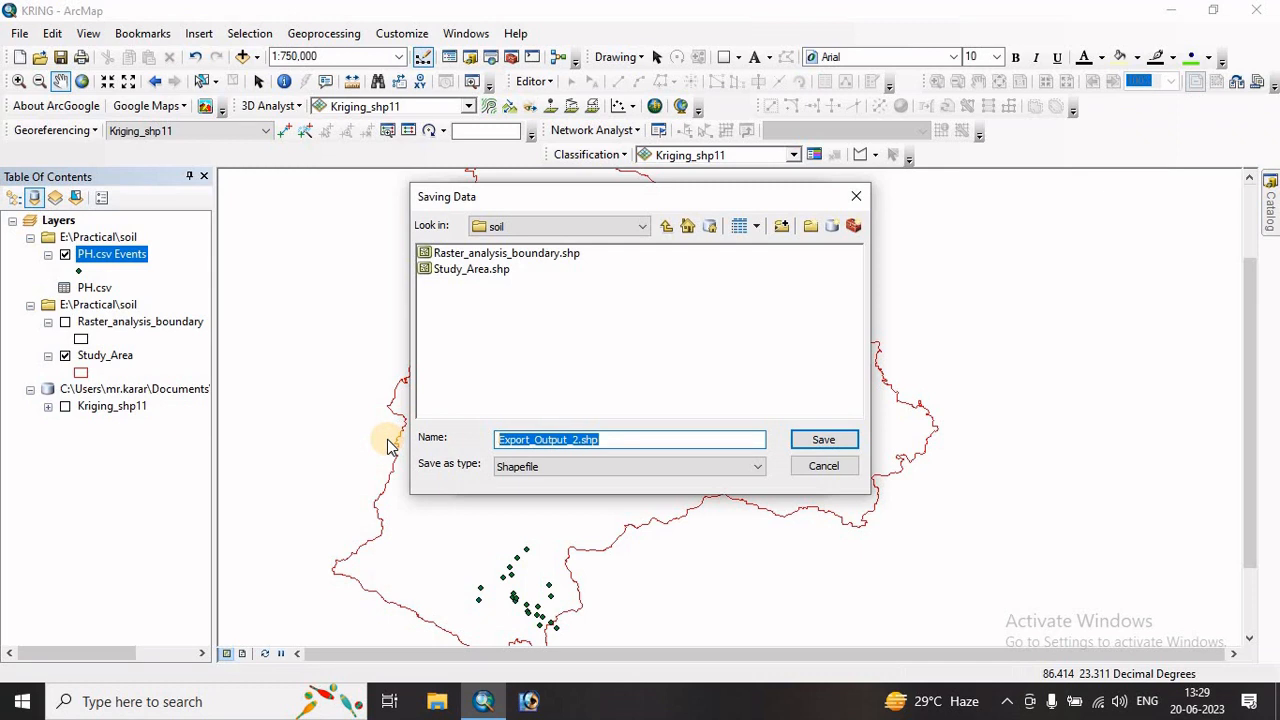
type("Point_PH")
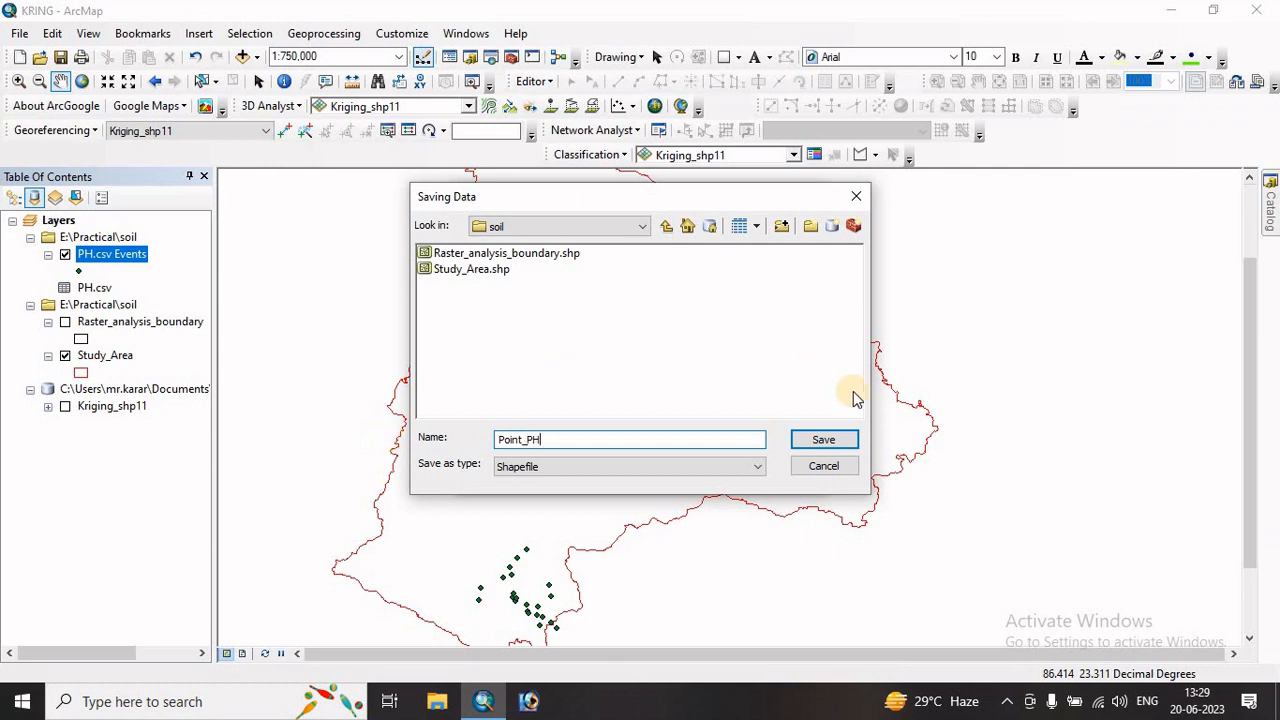
left_click(815, 442)
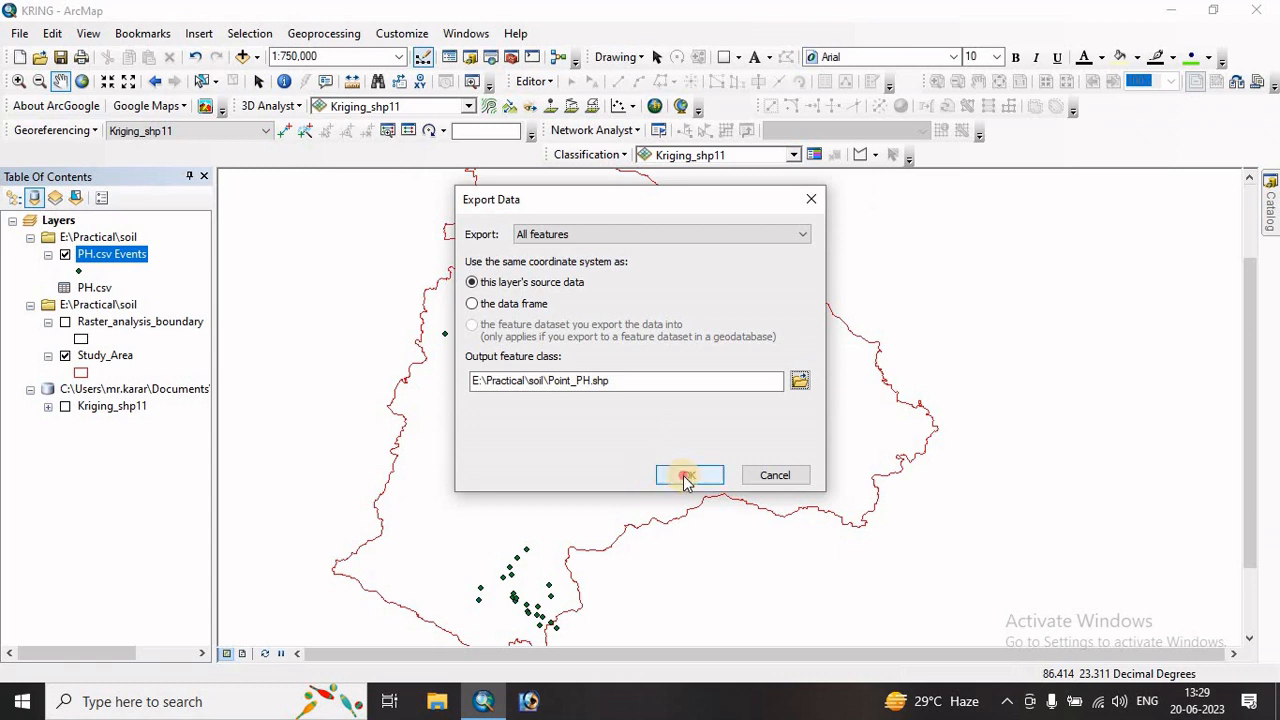
left_click(686, 478)
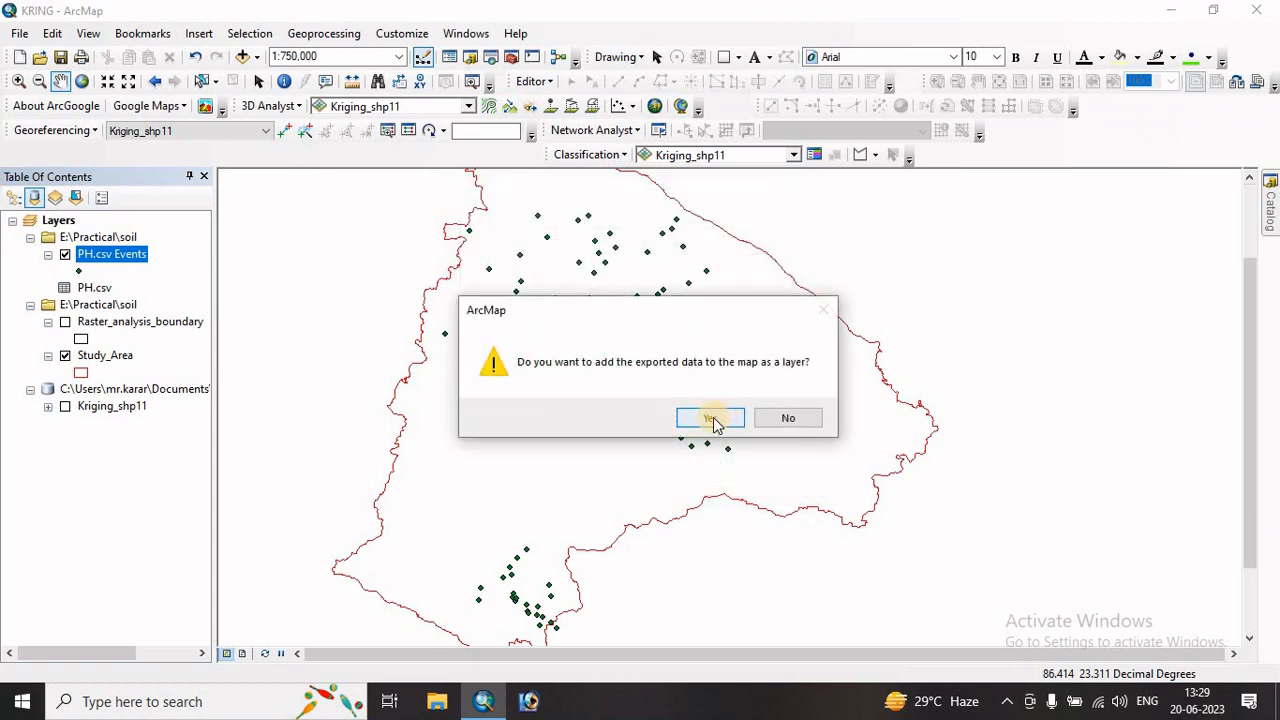
left_click(711, 417)
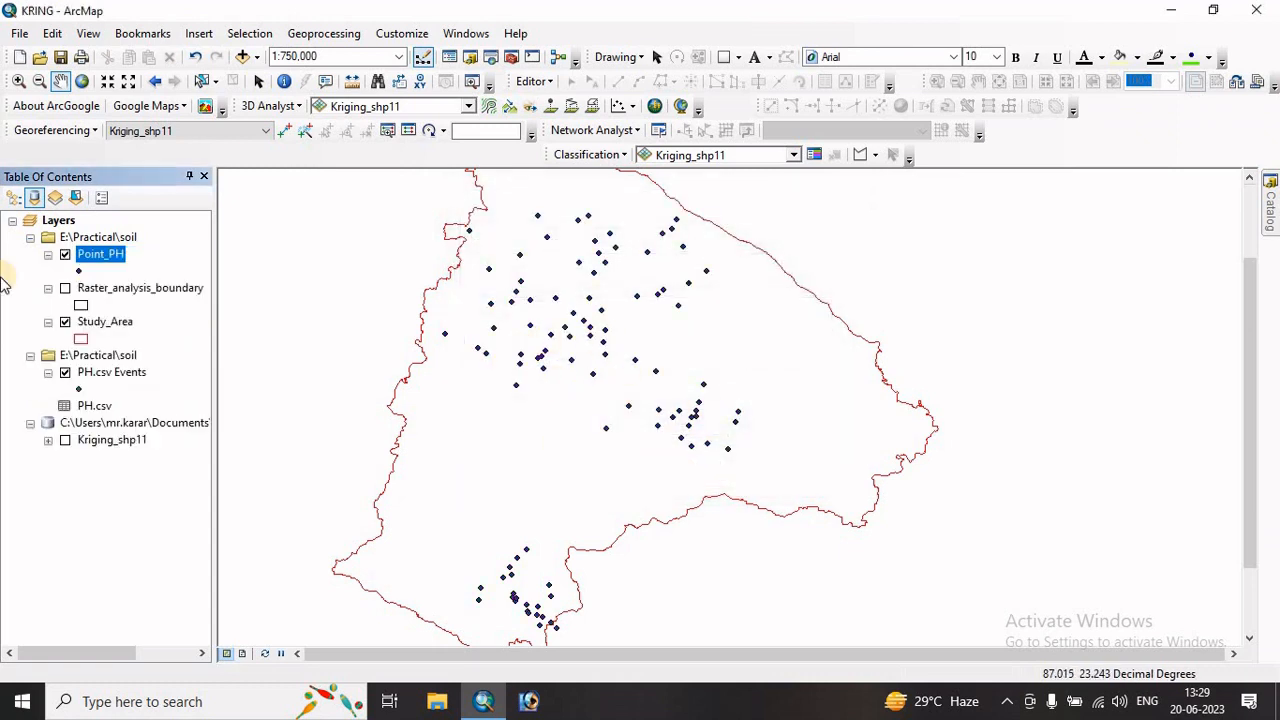
- List the layers by drawing order and remove the PH.csv Events layer from the map
left_click(12, 199)
left_click(90, 270)
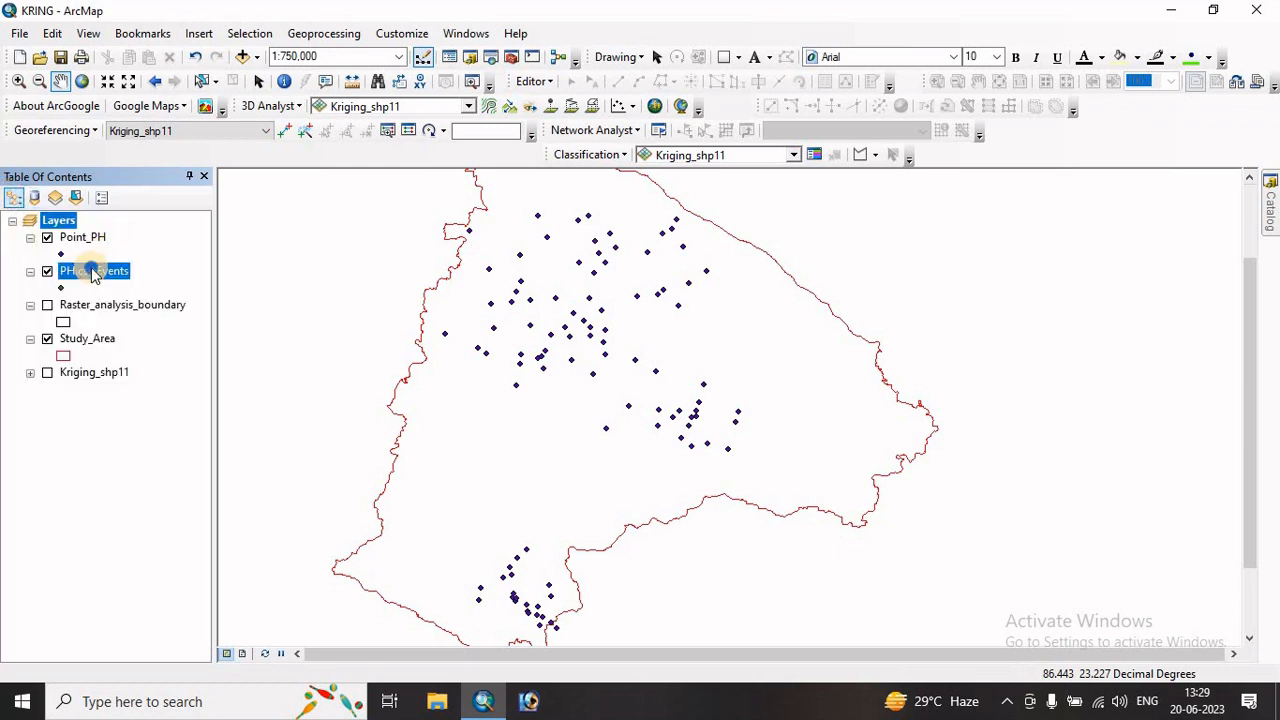
right_click(90, 270)
left_click(155, 296)
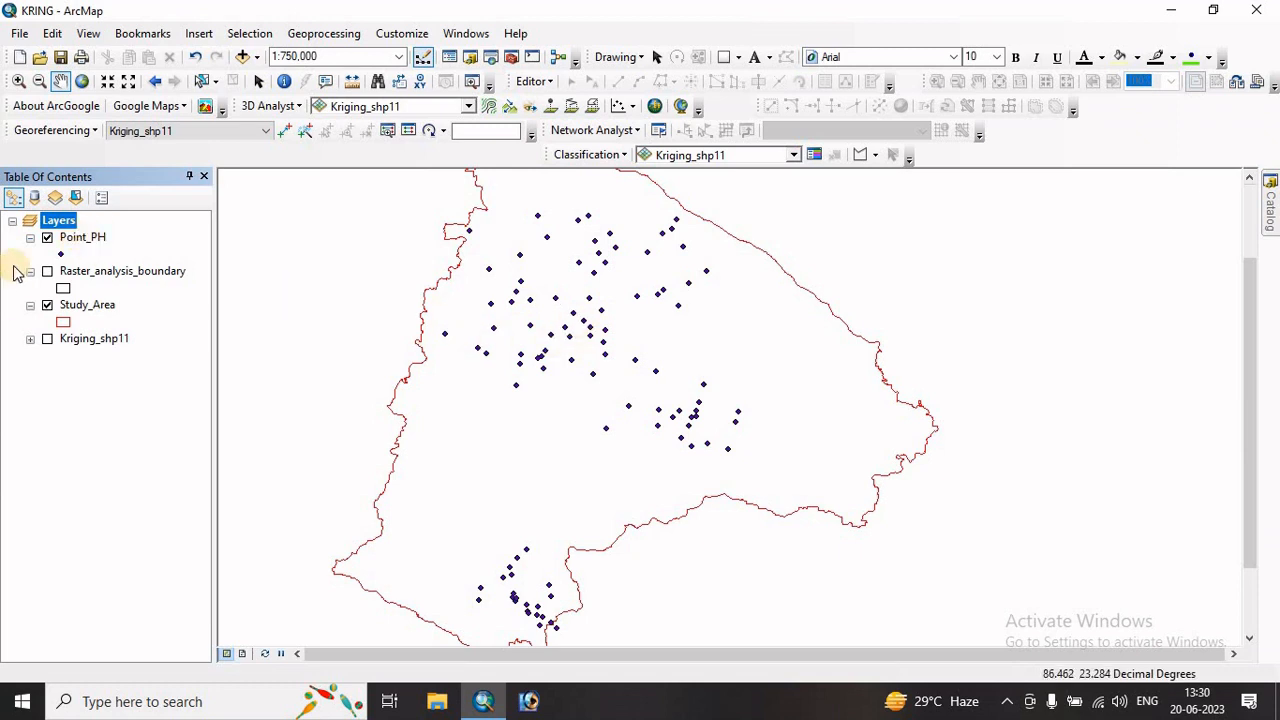
- Open the Point_PH attribute table and sort its records by Soil_PH in ascending order
right_click(90, 238)
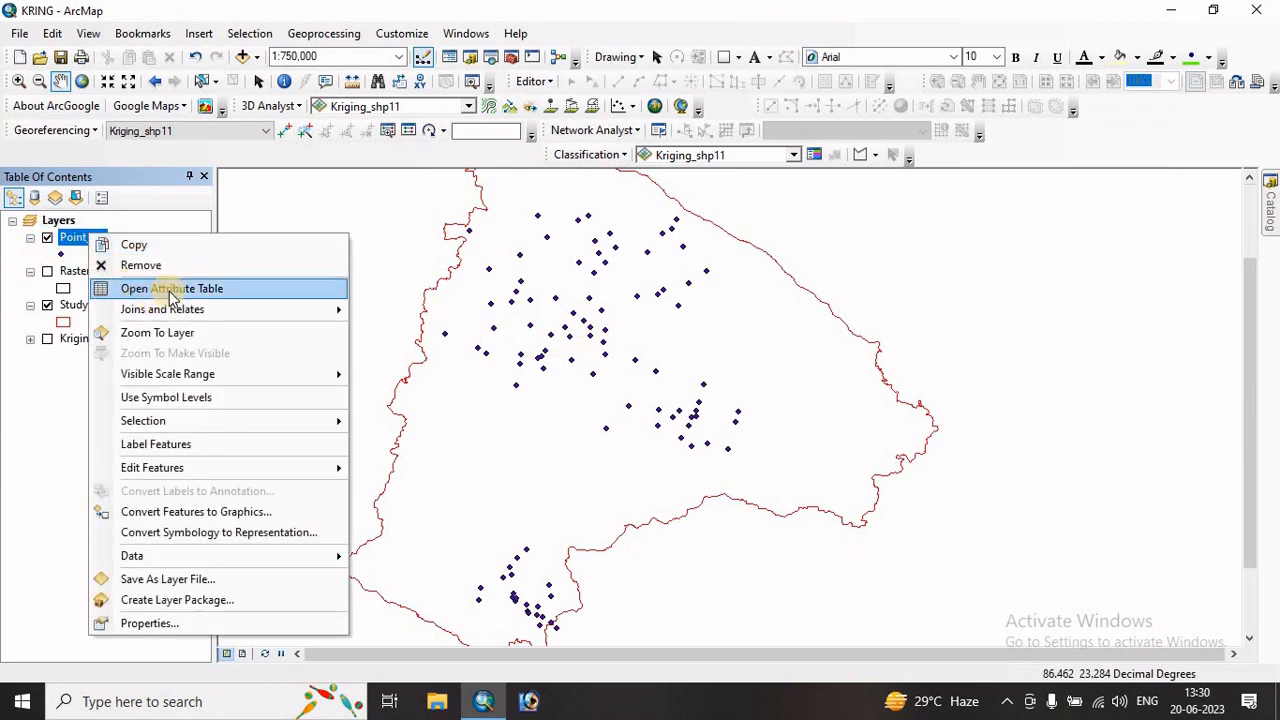
left_click(168, 287)
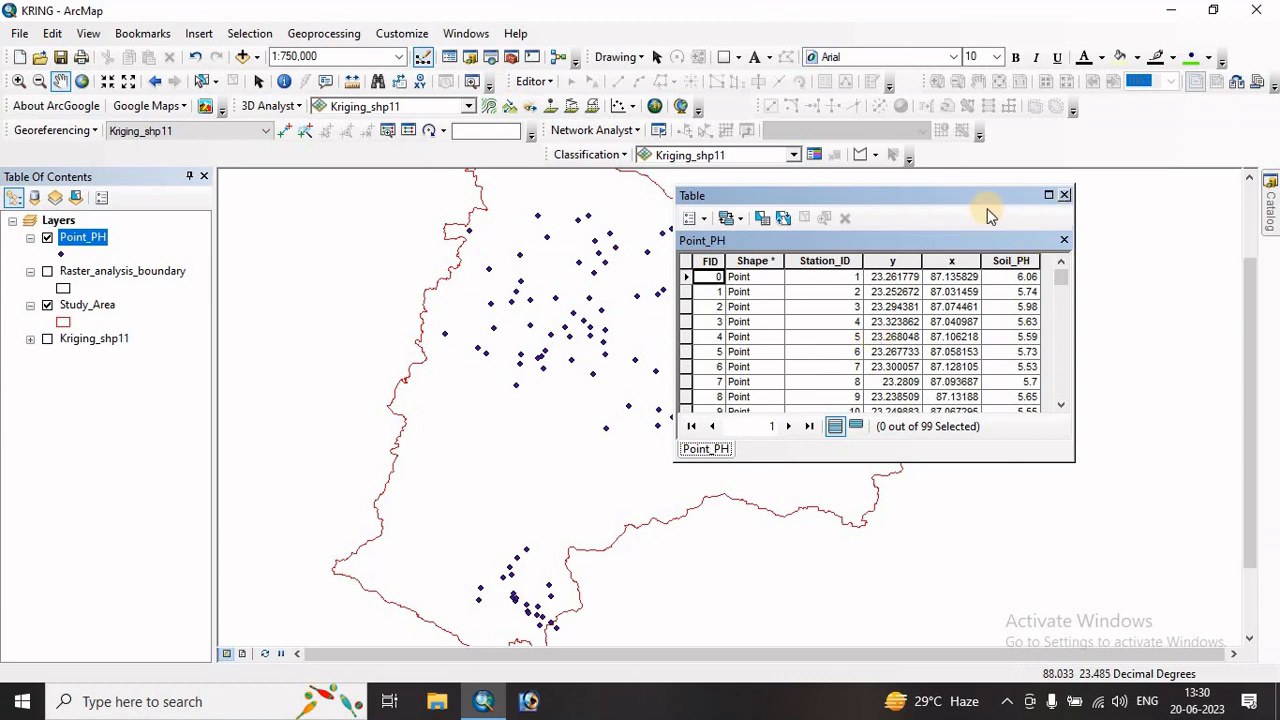
left_click_drag(976, 200, 893, 209)
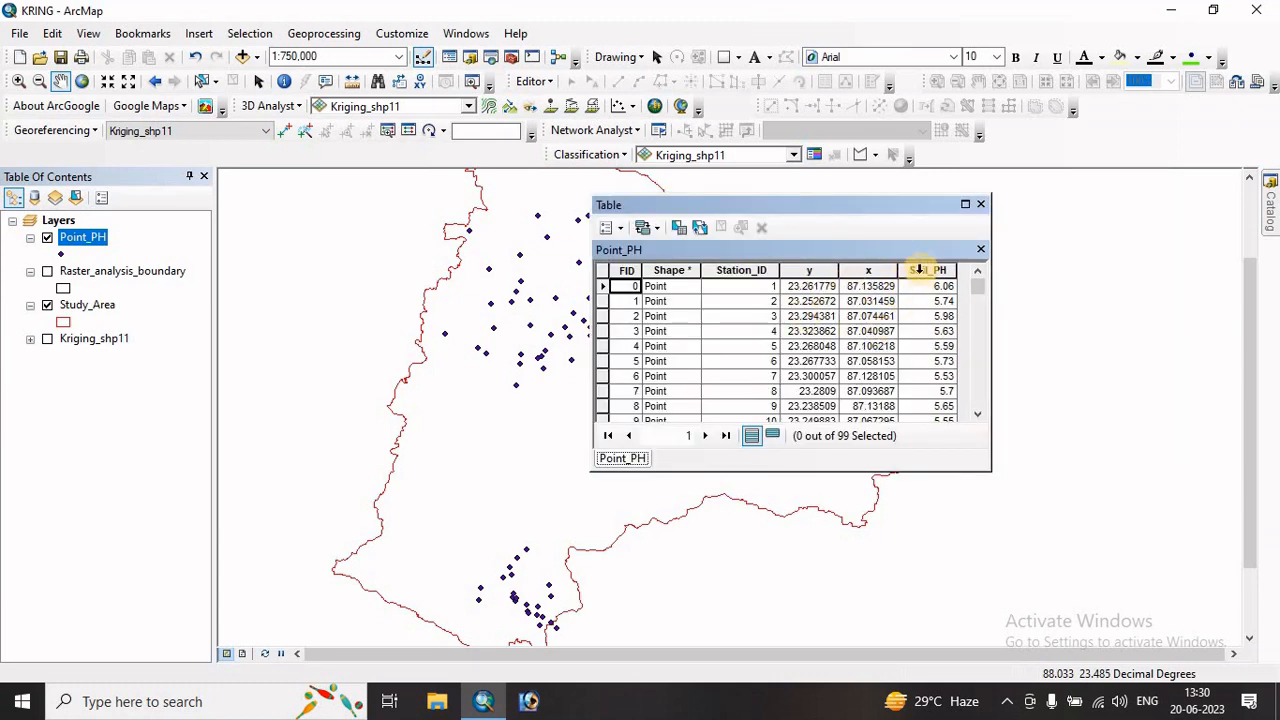
left_click(920, 271)
right_click(924, 274)
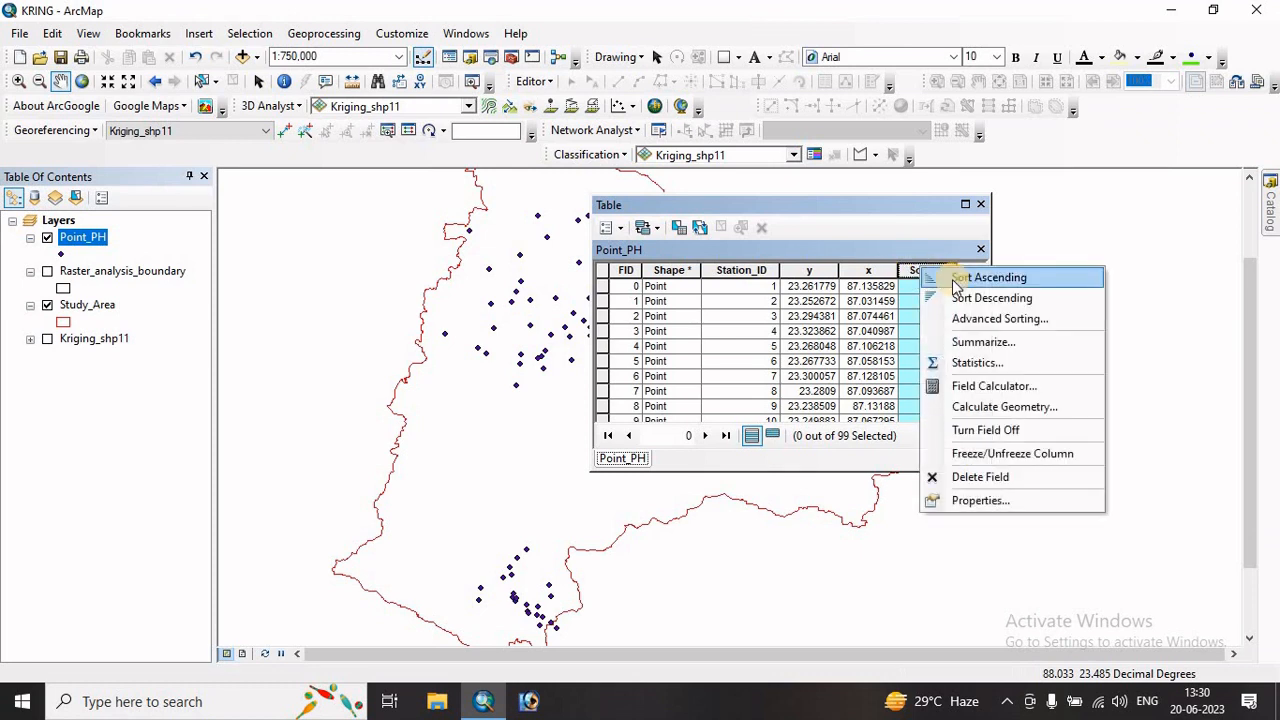
left_click(955, 281)
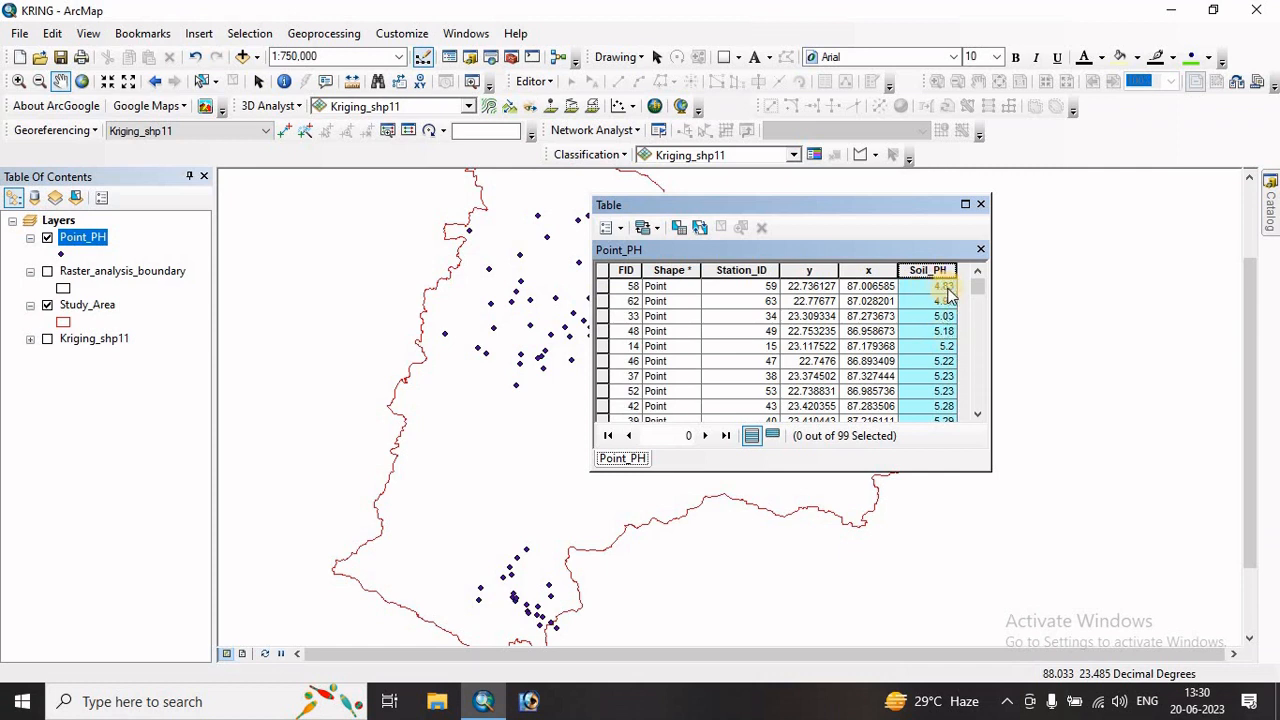
- Review the sorted Soil_PH values from lowest to highest and close the attribute table
left_click_drag(978, 292, 976, 404)
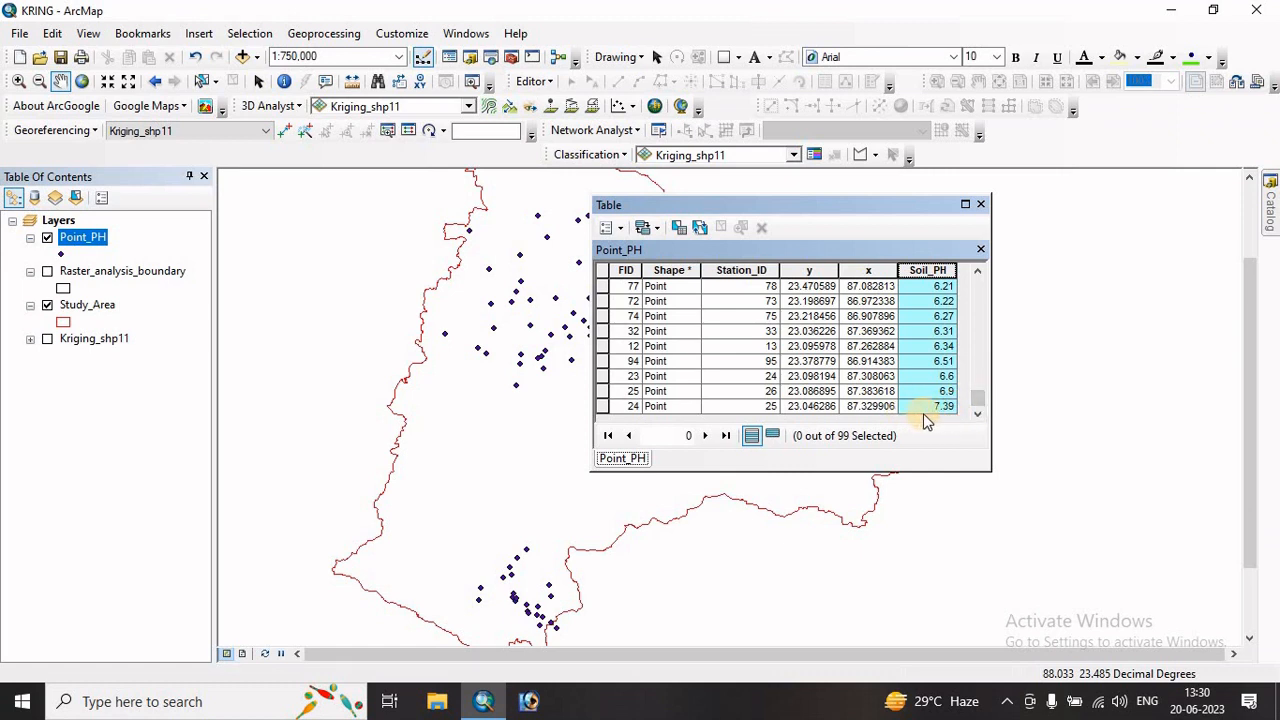
left_click_drag(980, 407, 952, 293)
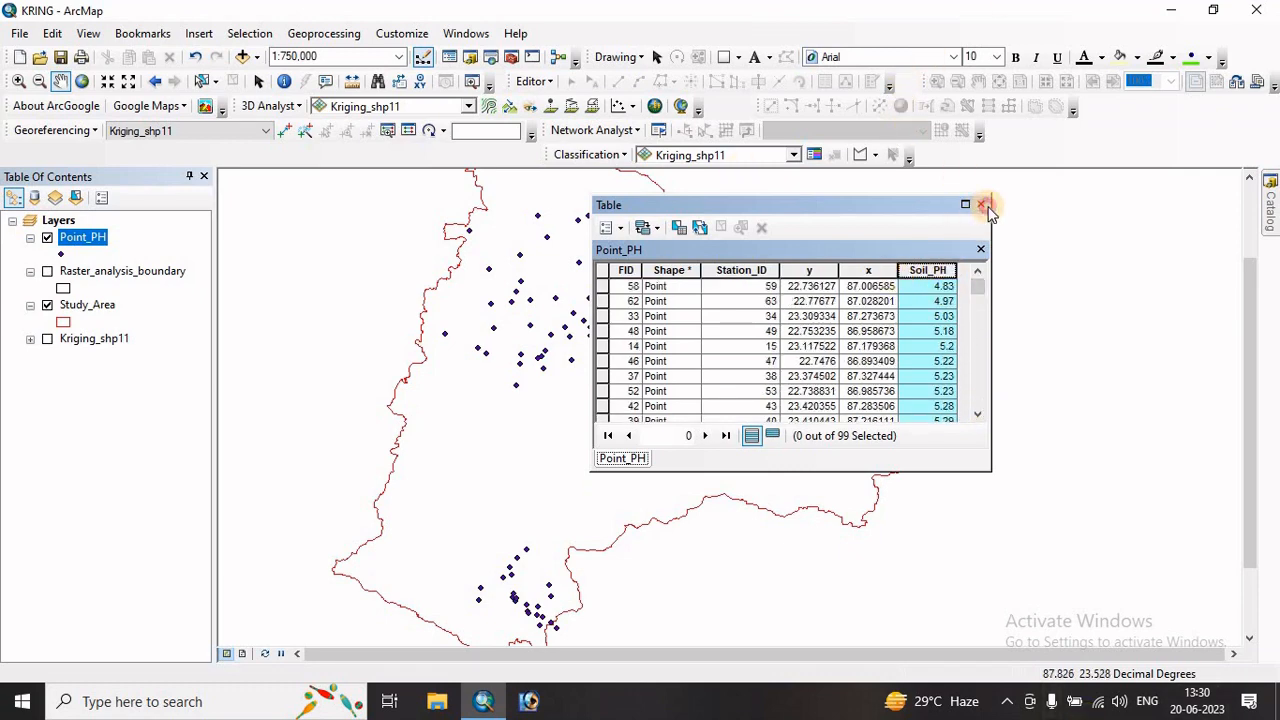
left_click(984, 204)
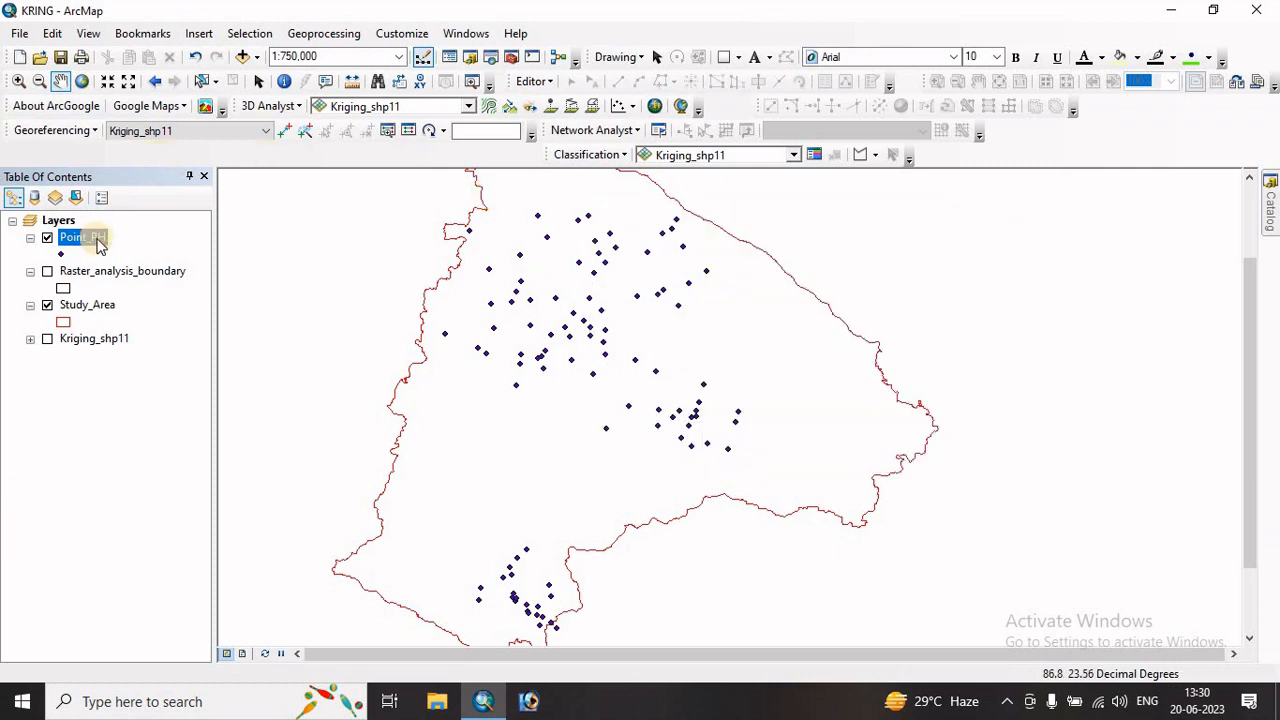
- Open the Kriging tool from the Interpolation toolset of the Spatial Analyst Tools in ArcToolbox
left_click(511, 58)
left_click_drag(1008, 237, 1106, 216)
scroll(1040, 330, "up", 4)
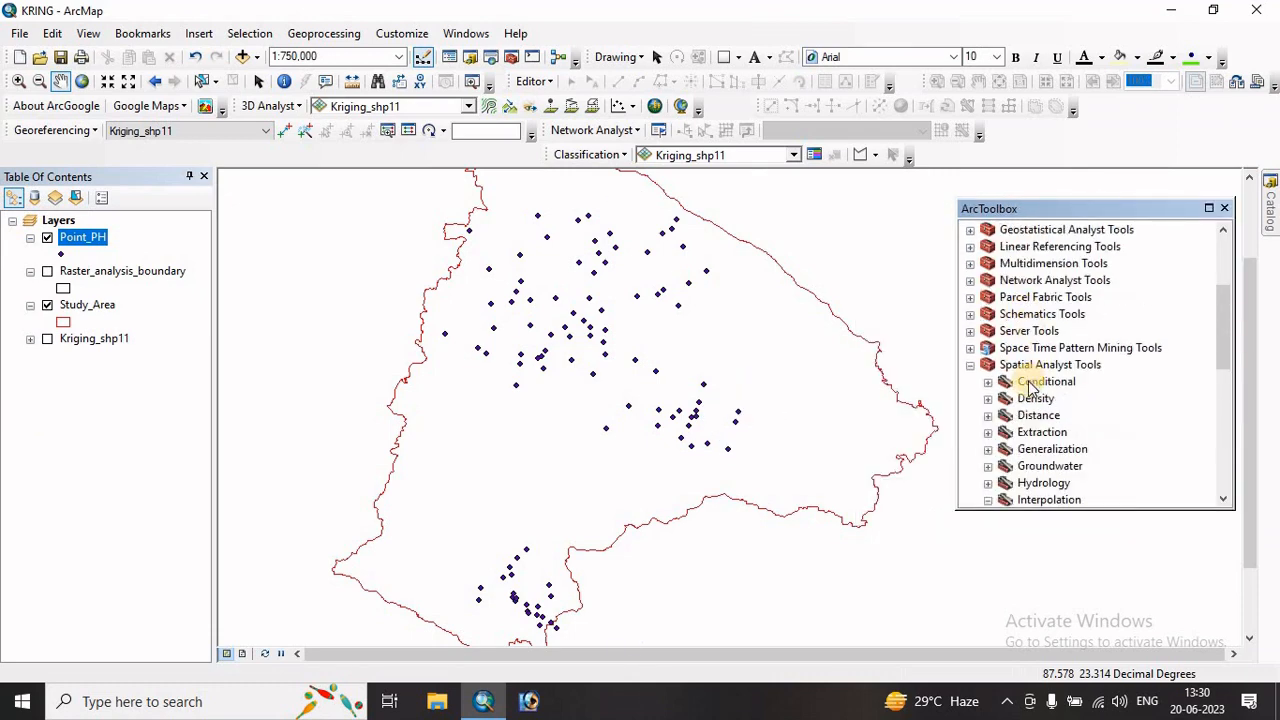
scroll(1048, 372, "down", 1)
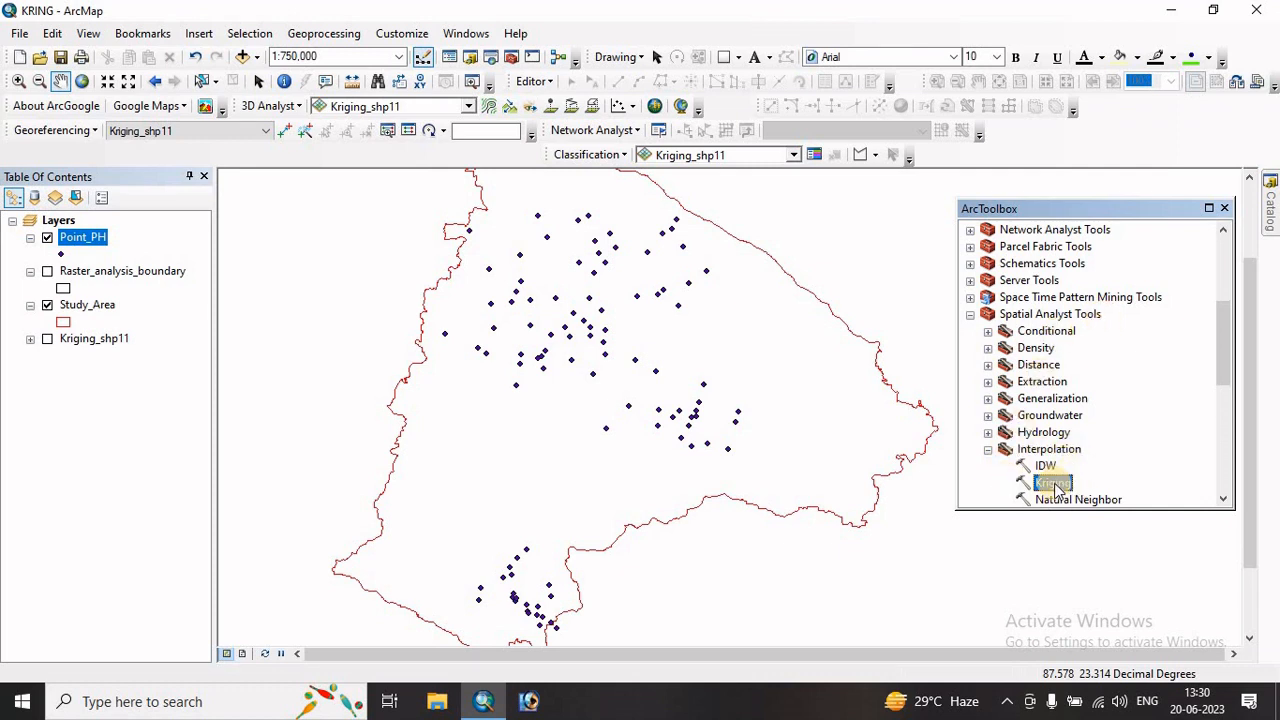
left_click_drag(1228, 363, 1172, 402)
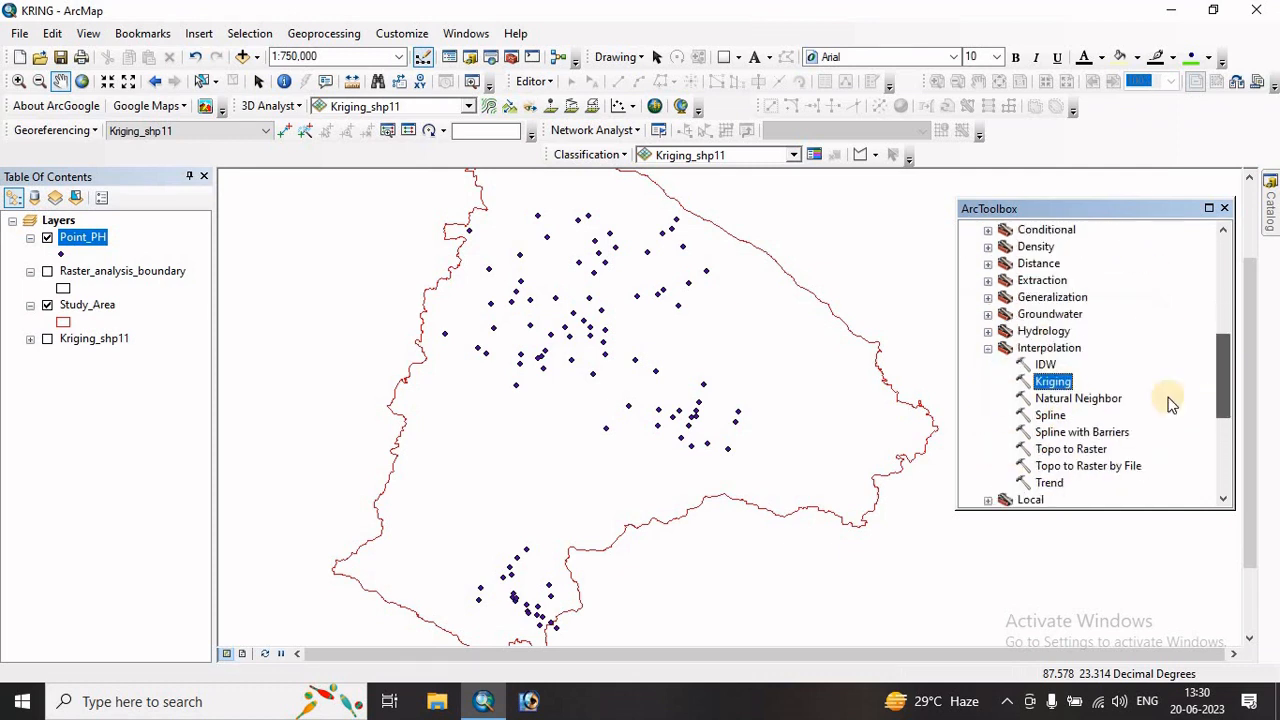
double_click(1050, 382)
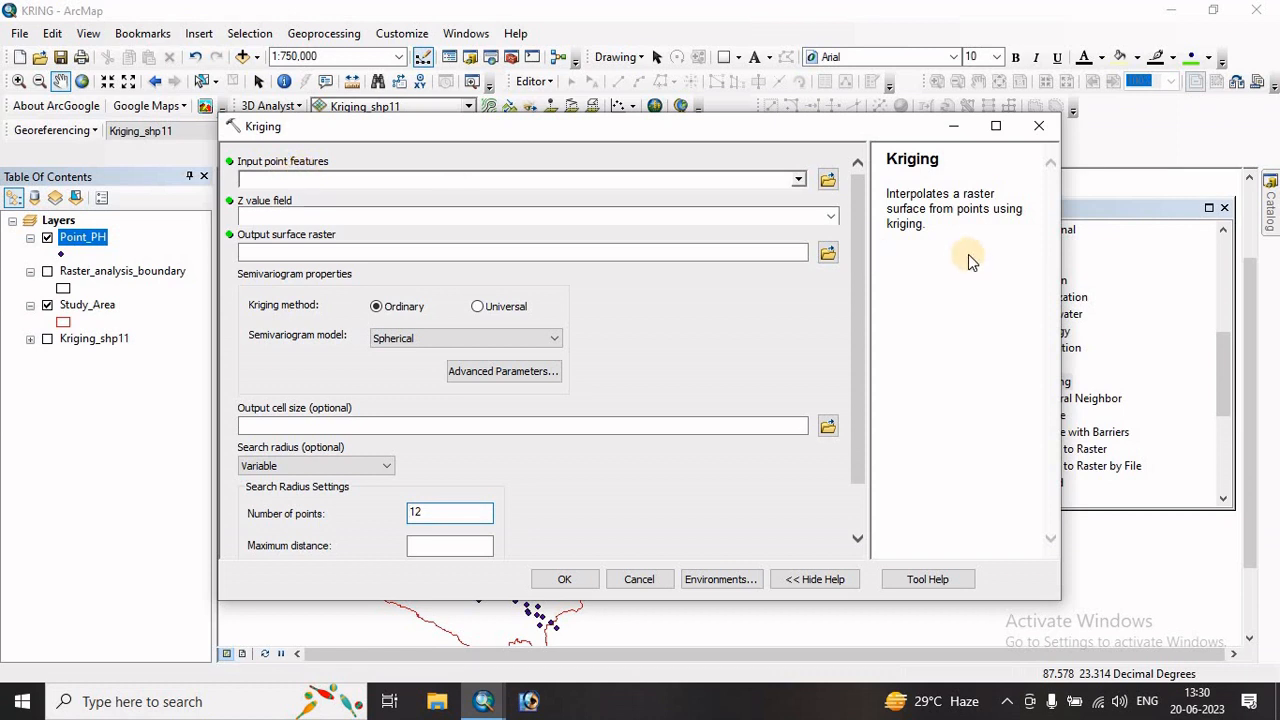
- Set Point_PH as the Kriging input point features and Soil_PH as the Z value field, keeping the default output raster
left_click(798, 179)
left_click(310, 197)
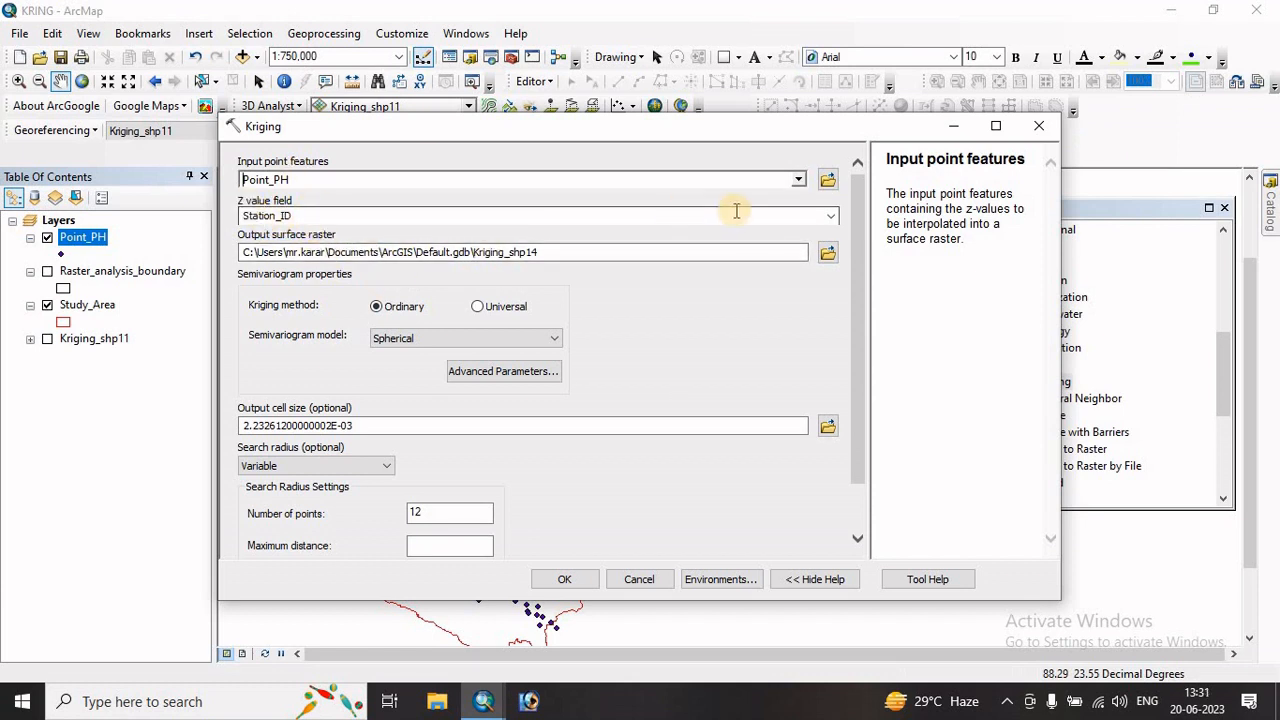
left_click(830, 216)
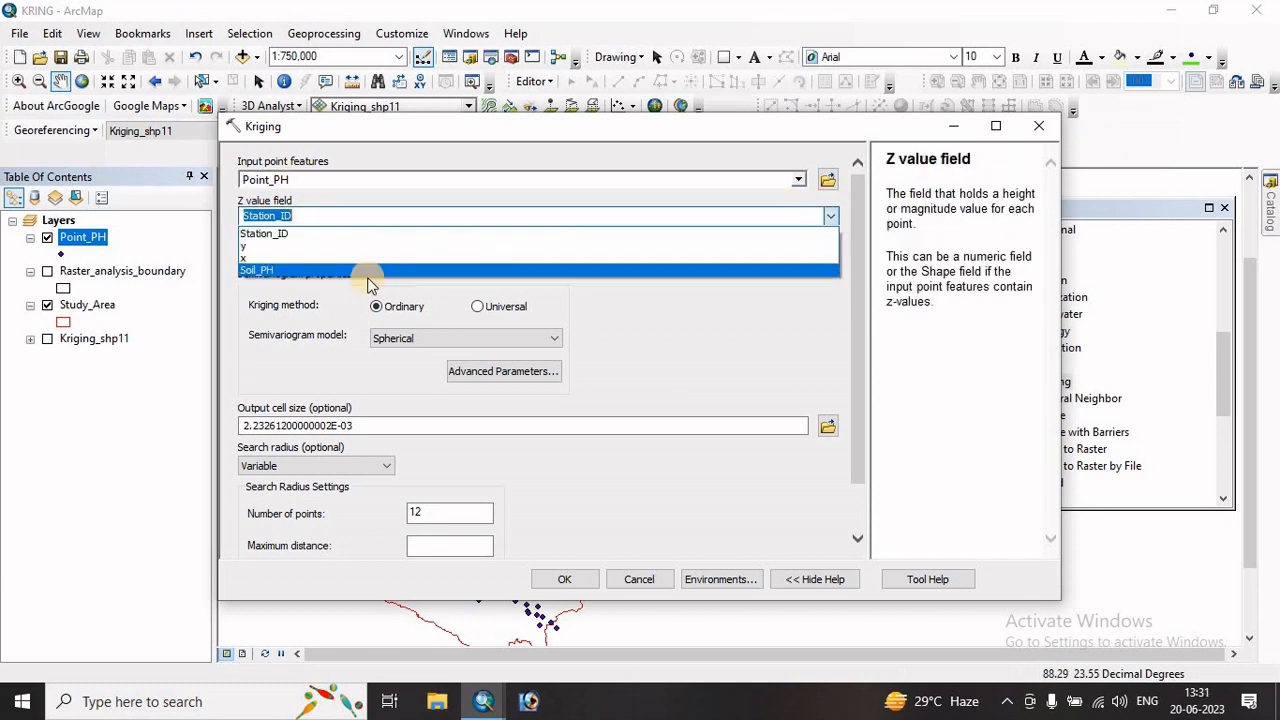
left_click(268, 270)
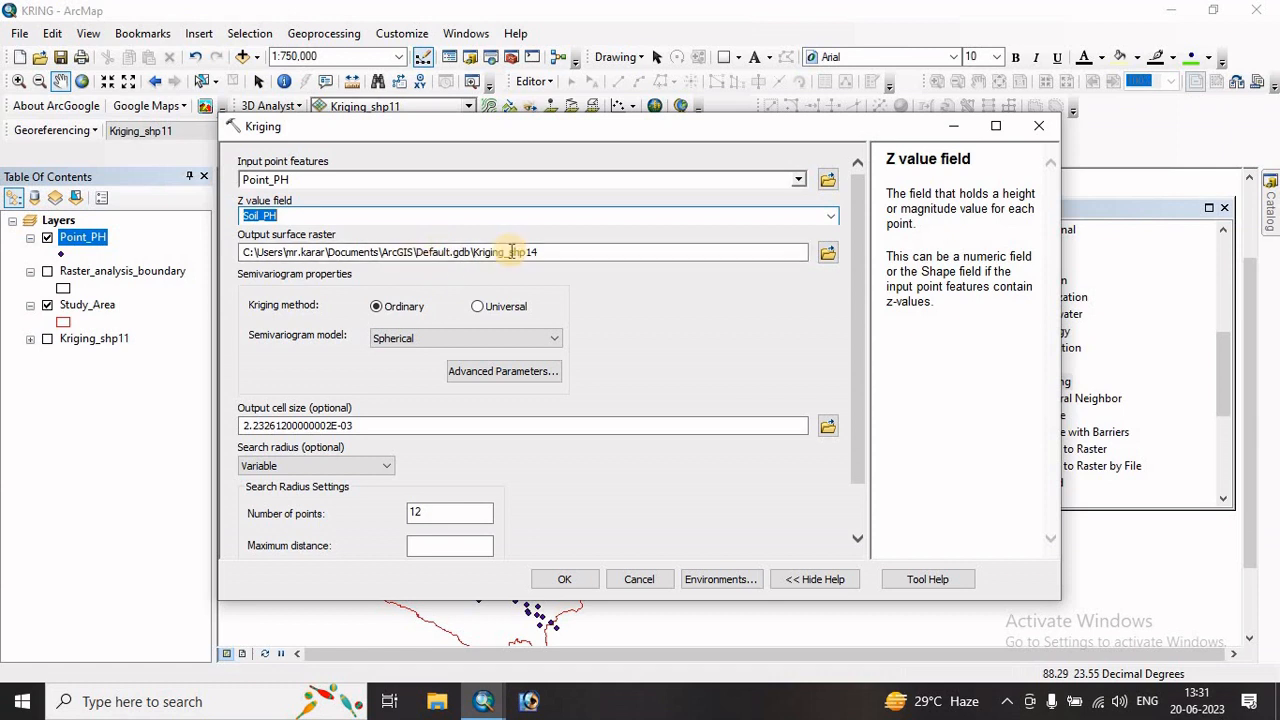
left_click(551, 257)
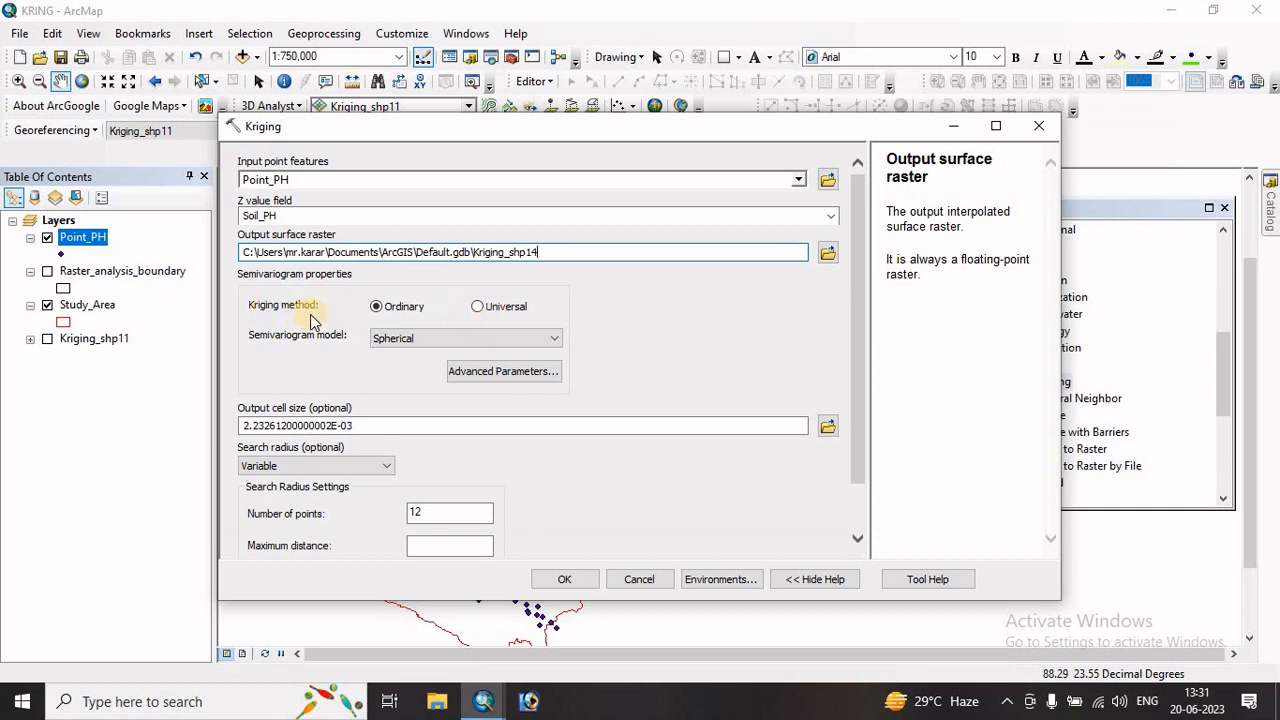
- Choose the Universal kriging method with the Linear with Linear drift semivariogram model, and select the number of points in the search radius settings
left_click(480, 310)
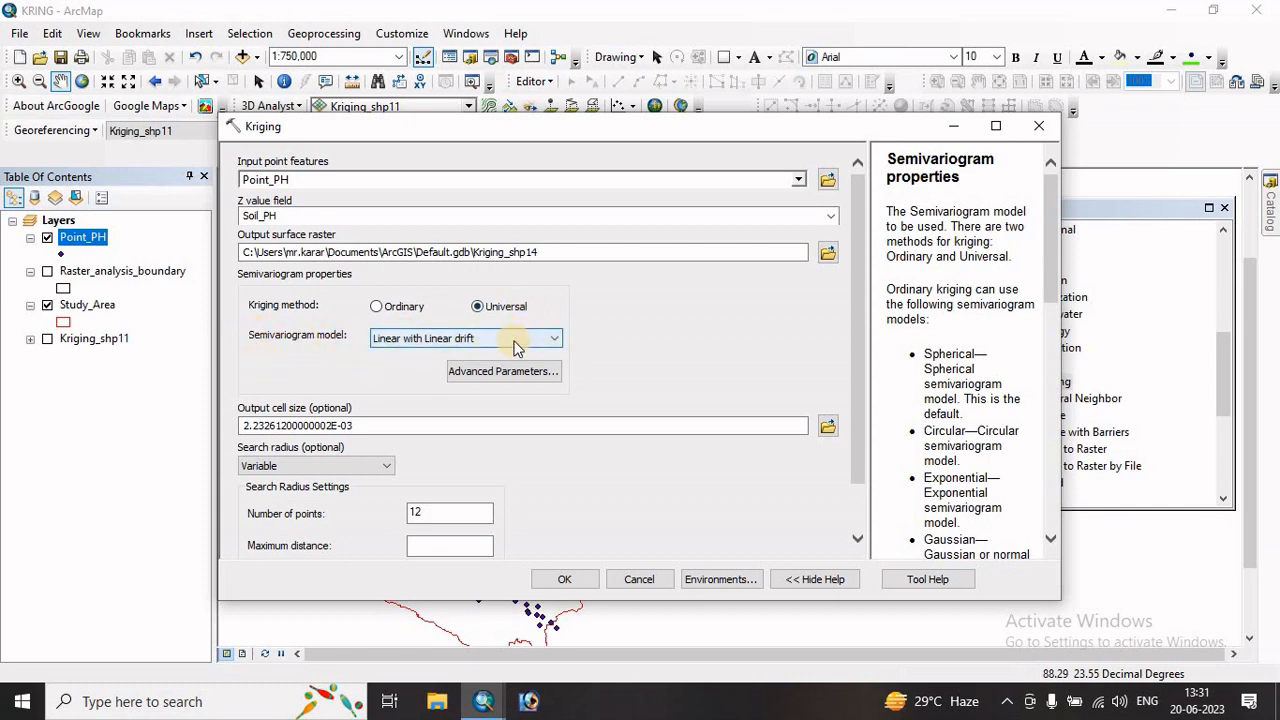
left_click(517, 340)
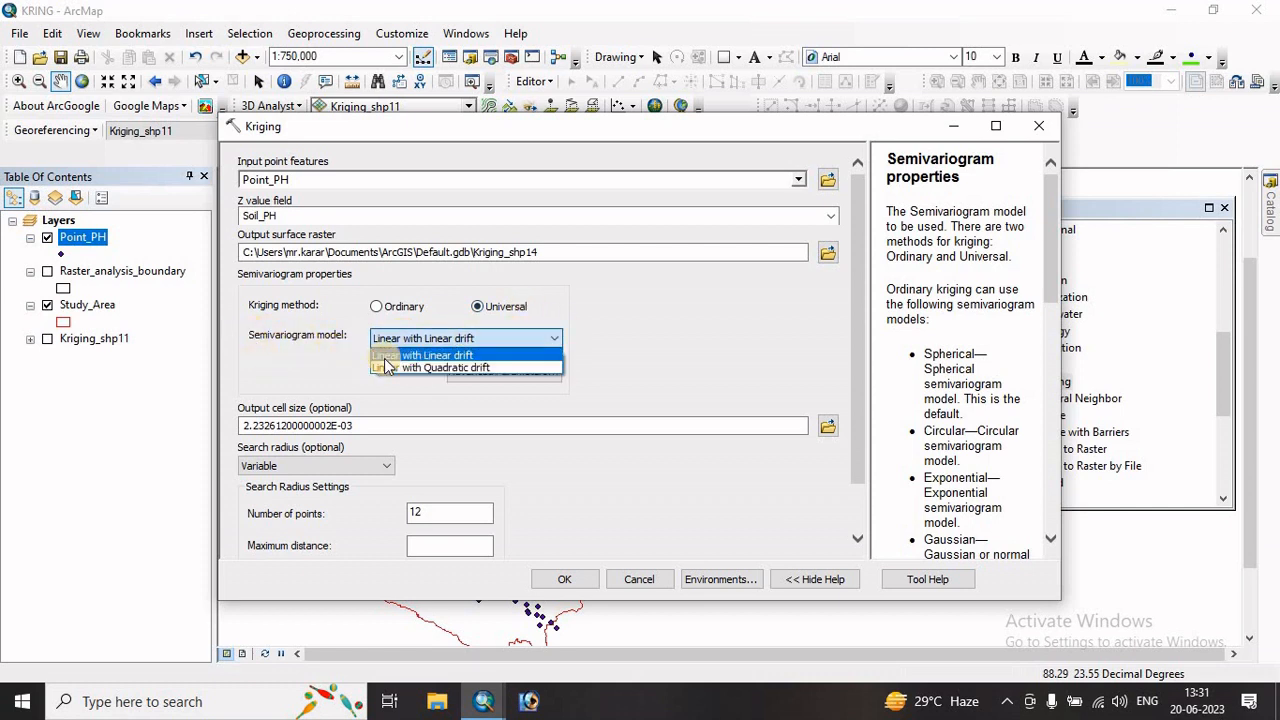
left_click(468, 355)
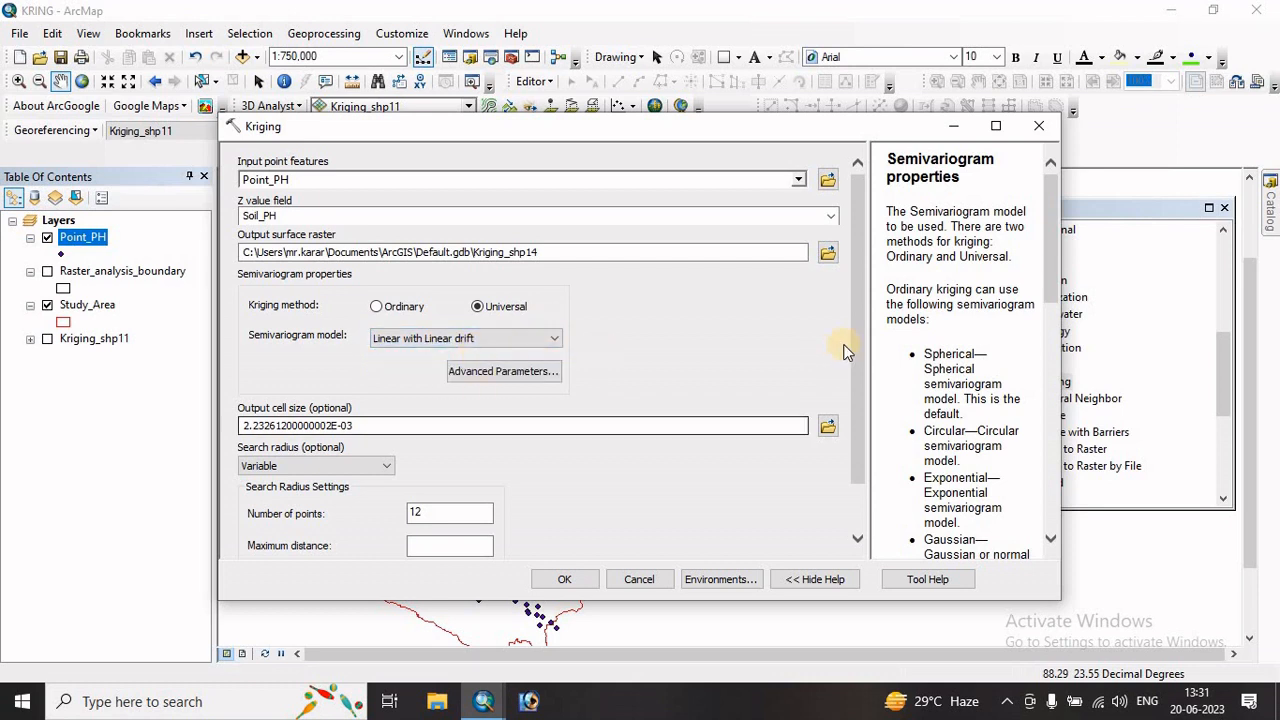
left_click_drag(865, 391, 865, 457)
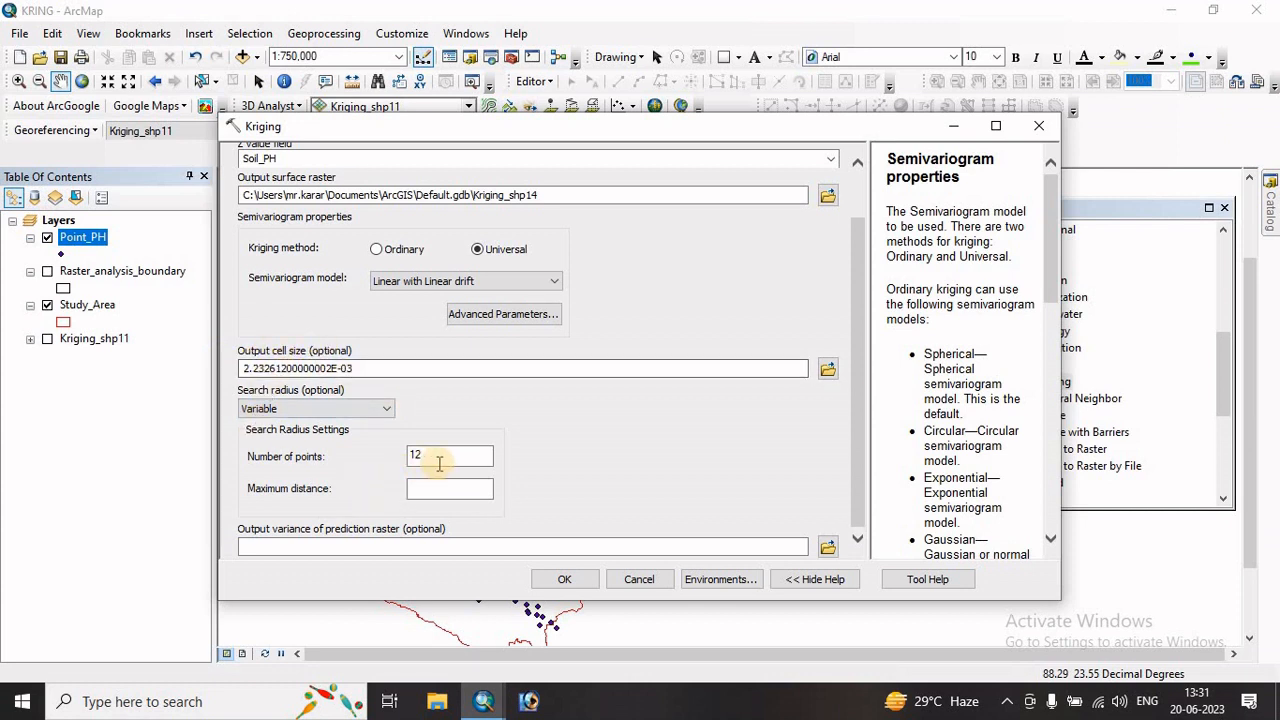
left_click(390, 462)
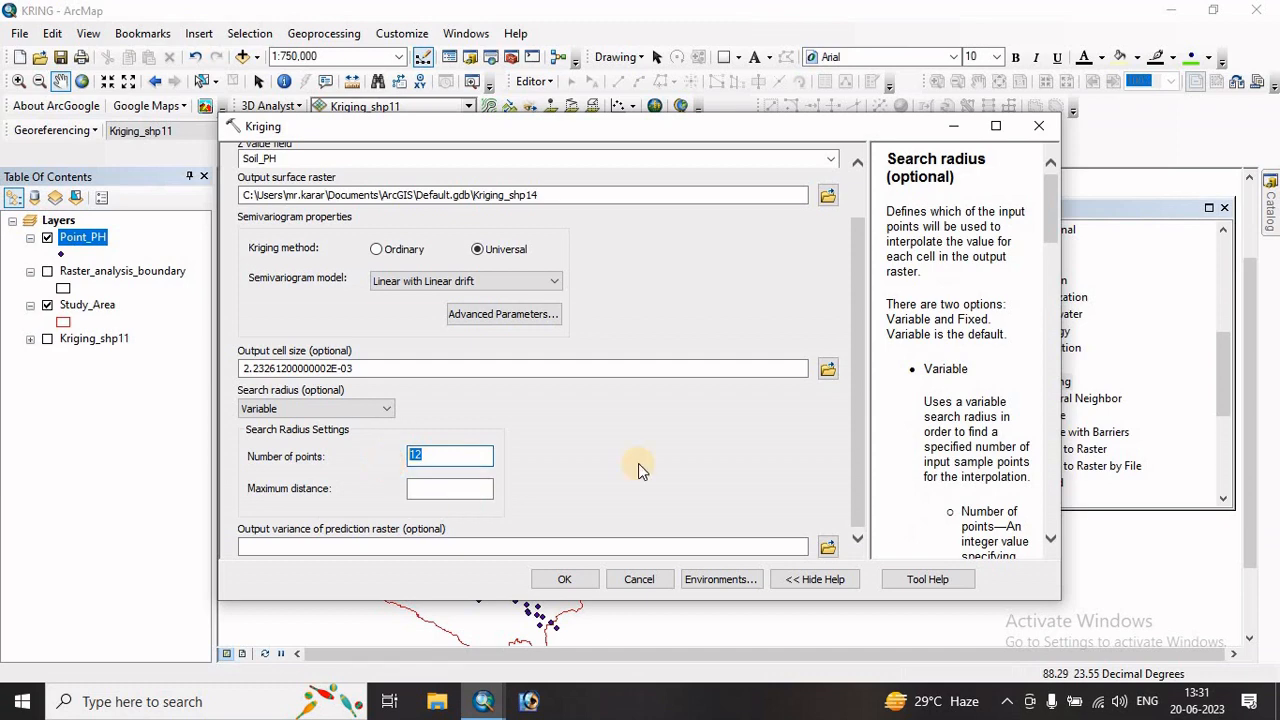
- Set the Kriging processing extent in the environment settings to Same as layer Study_Area
left_click(709, 582)
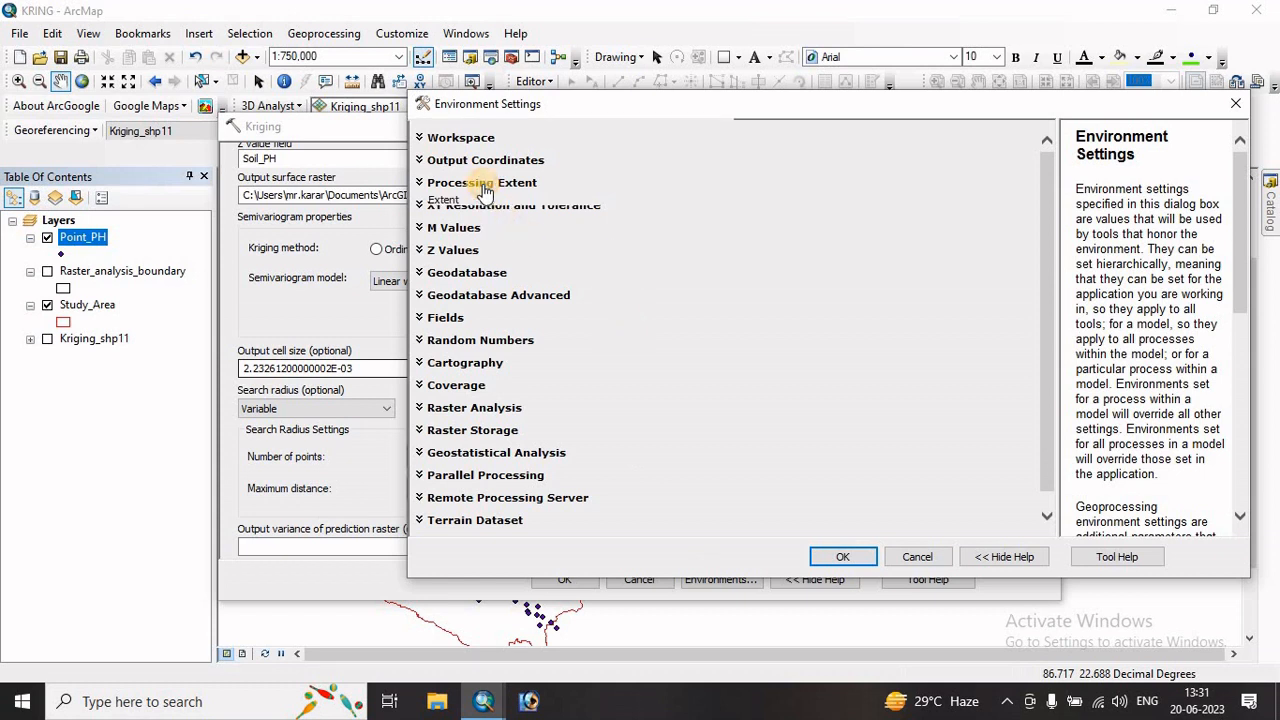
left_click(482, 184)
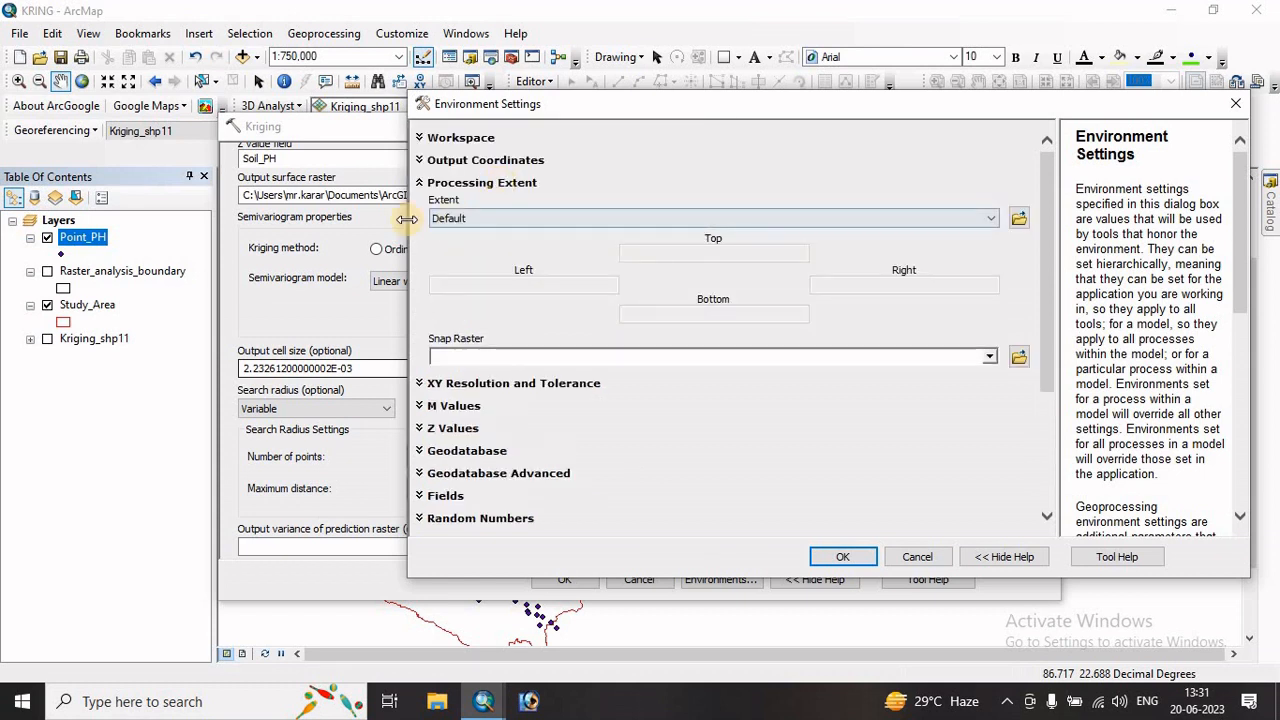
left_click(494, 219)
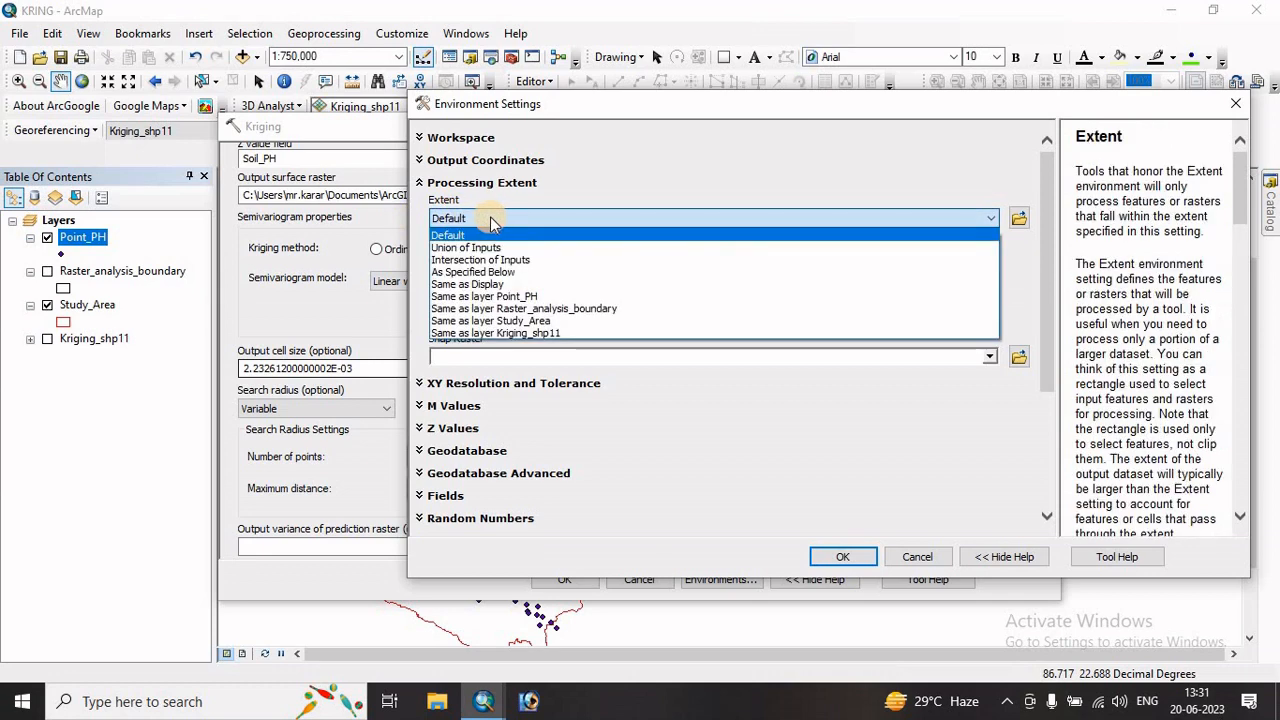
left_click(525, 320)
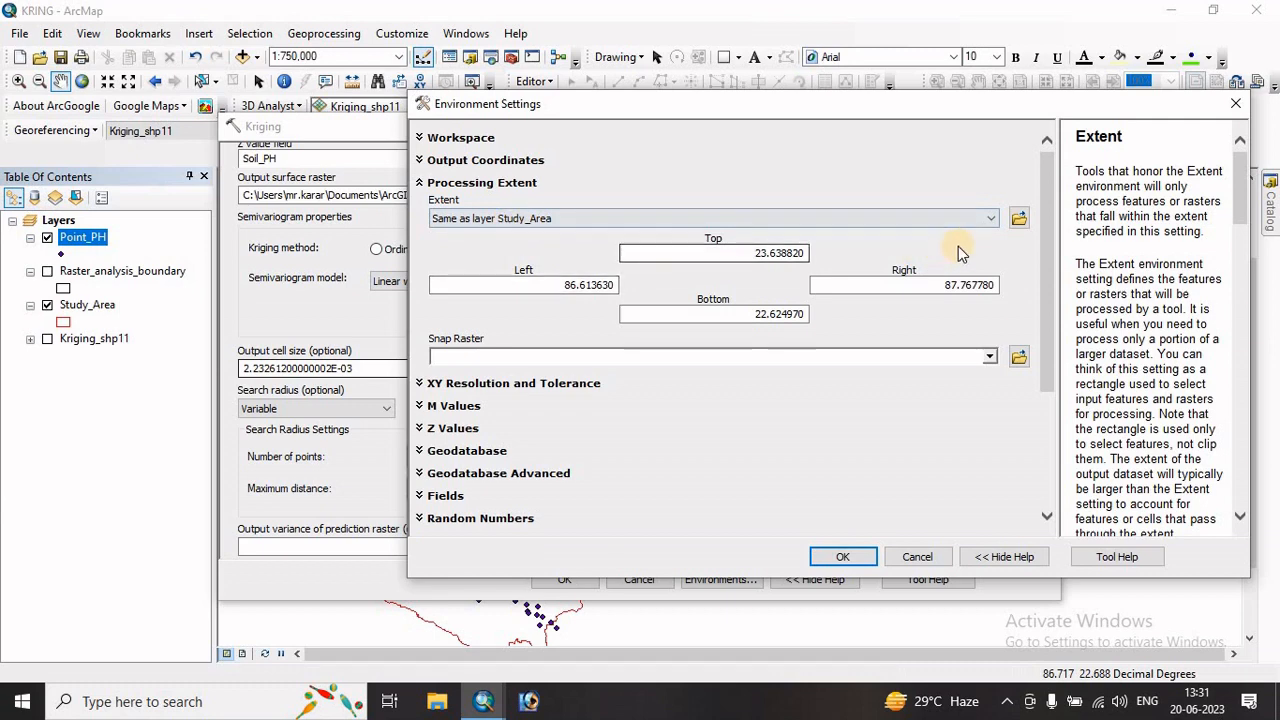
- Set the Raster Analysis mask to Study_Area and accept the environment settings
left_click_drag(1050, 357, 1006, 509)
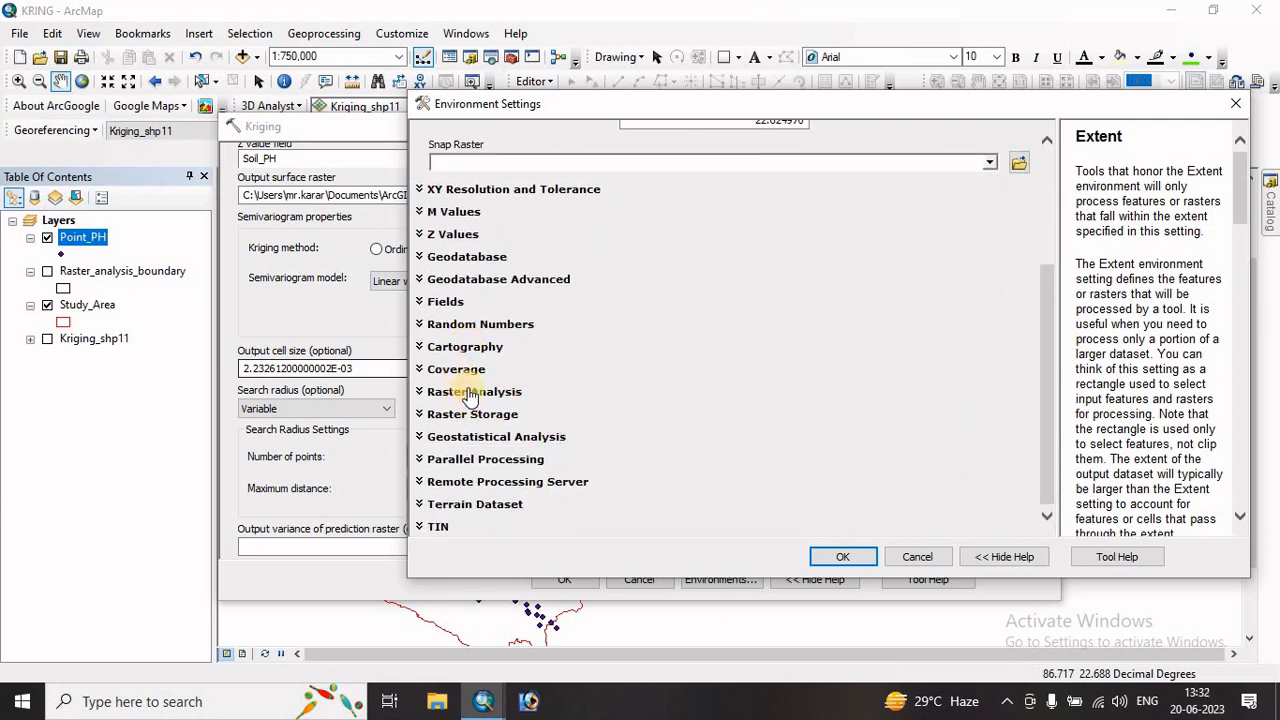
left_click(470, 393)
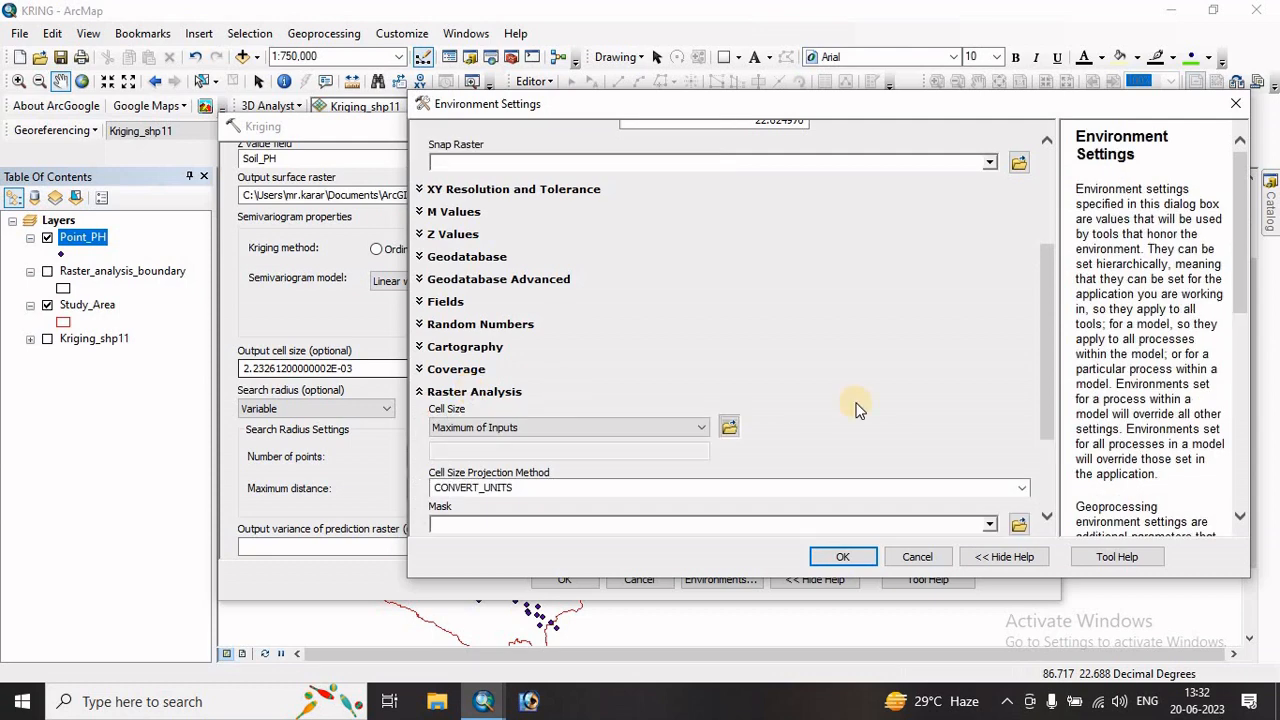
left_click(1048, 440)
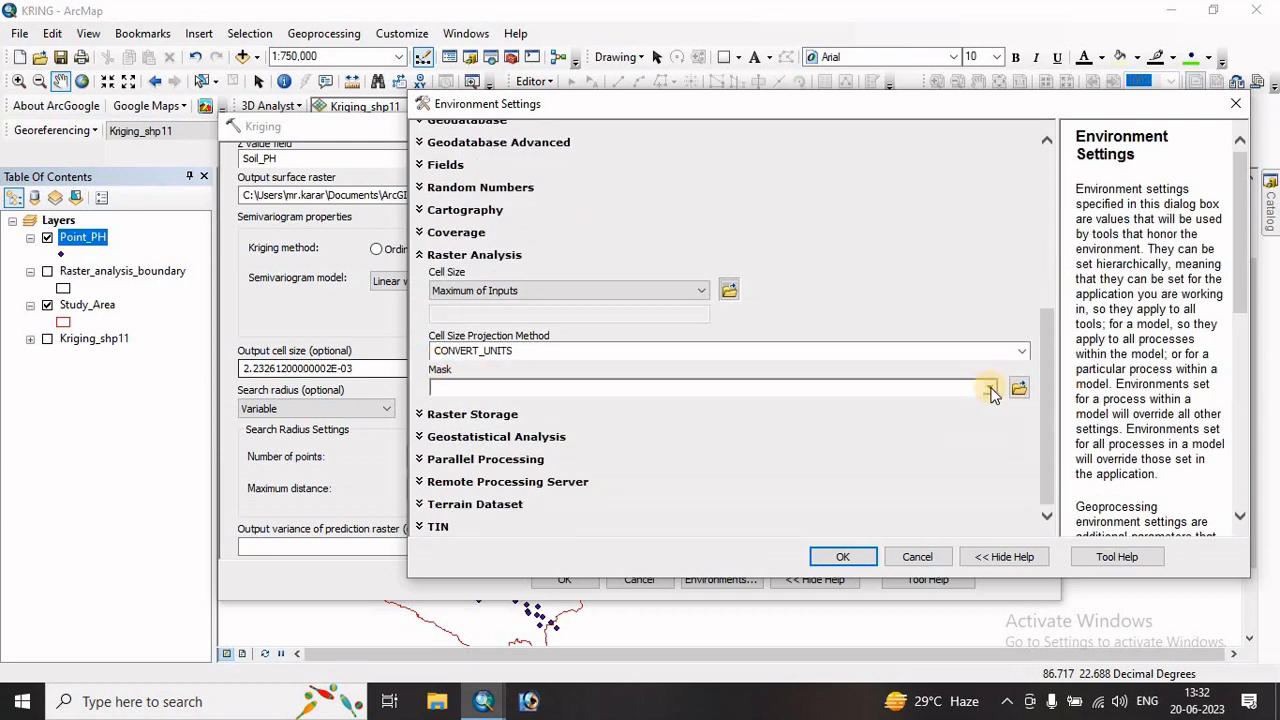
left_click(990, 389)
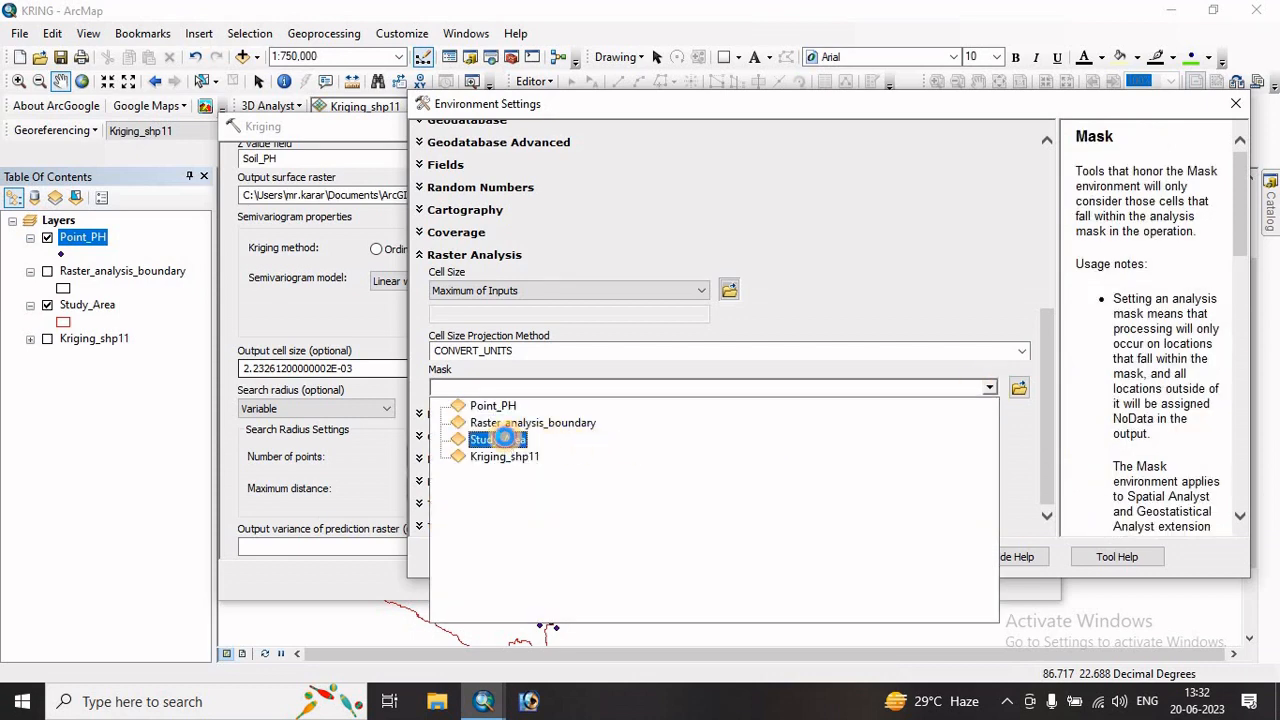
left_click(503, 438)
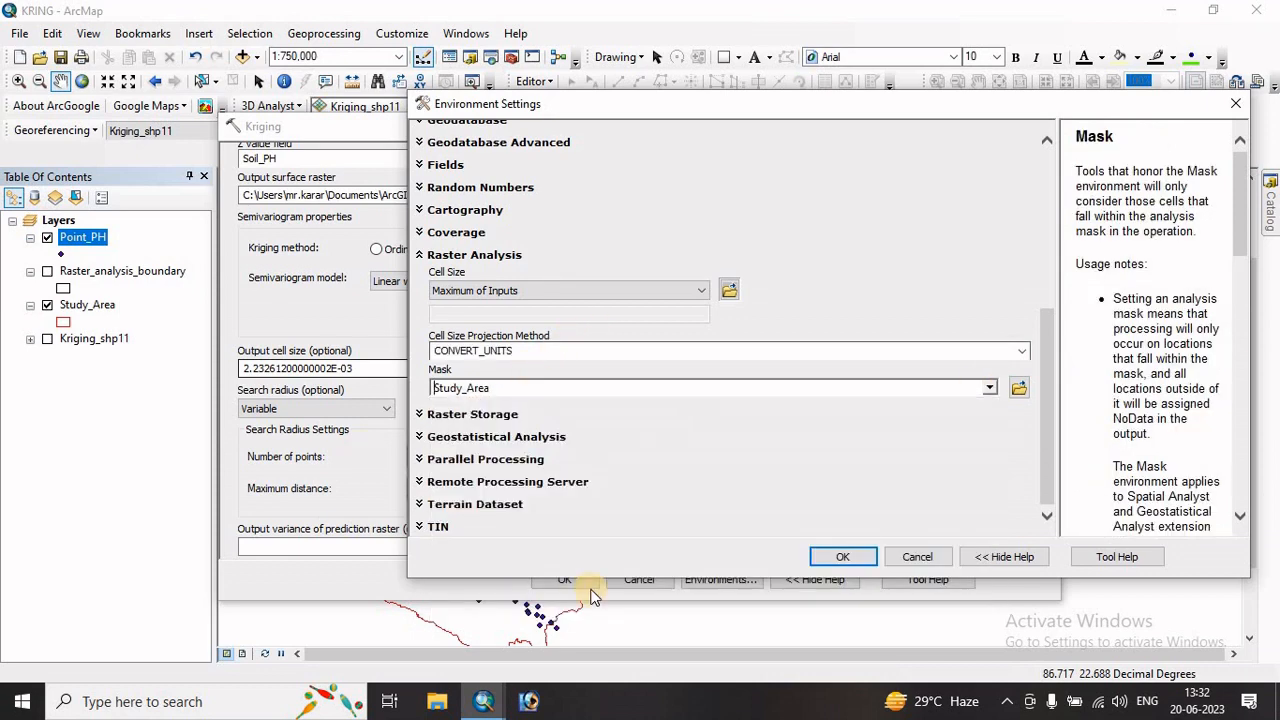
left_click(852, 557)
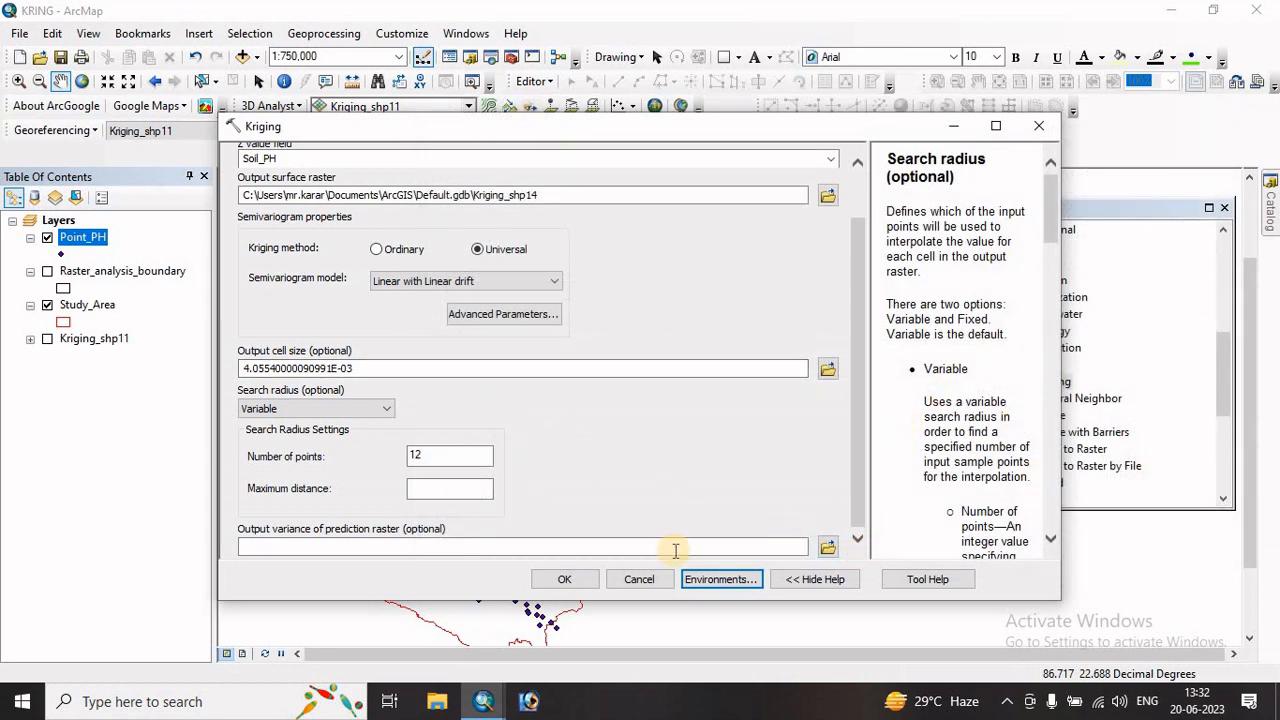
- Run the Kriging tool to generate the soil pH surface within the study area
left_click(571, 581)
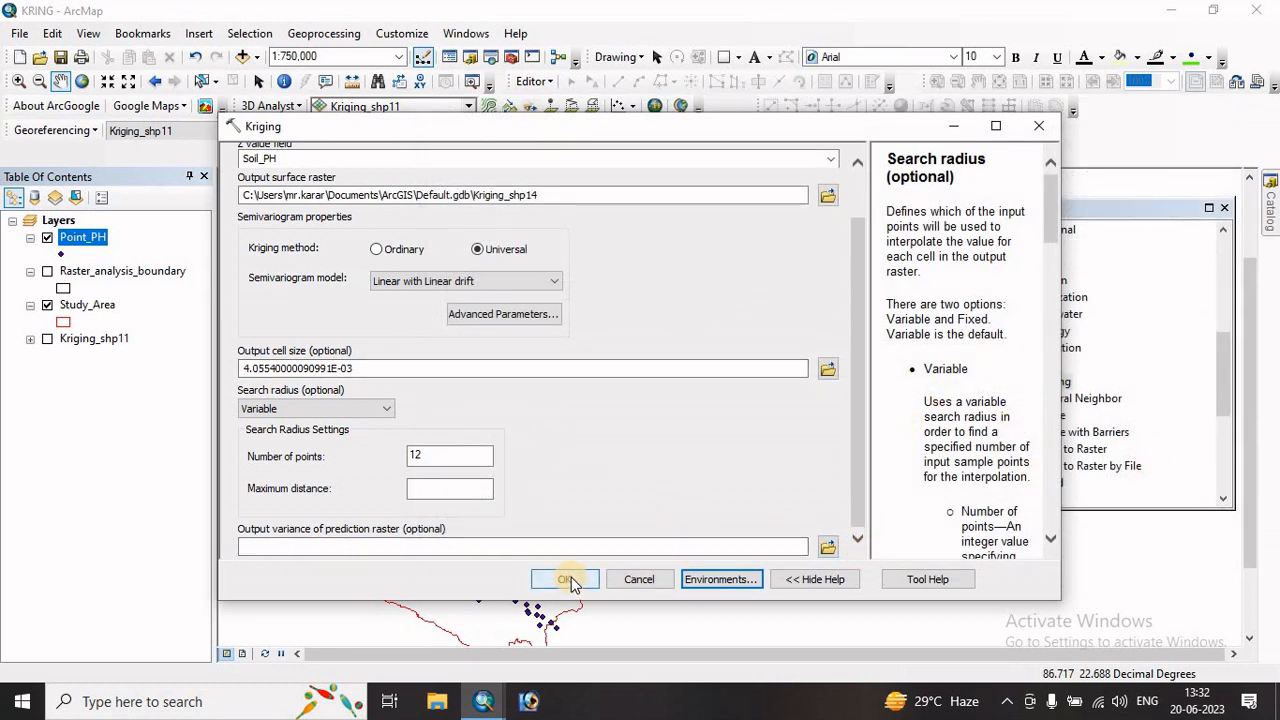
left_click(571, 580)
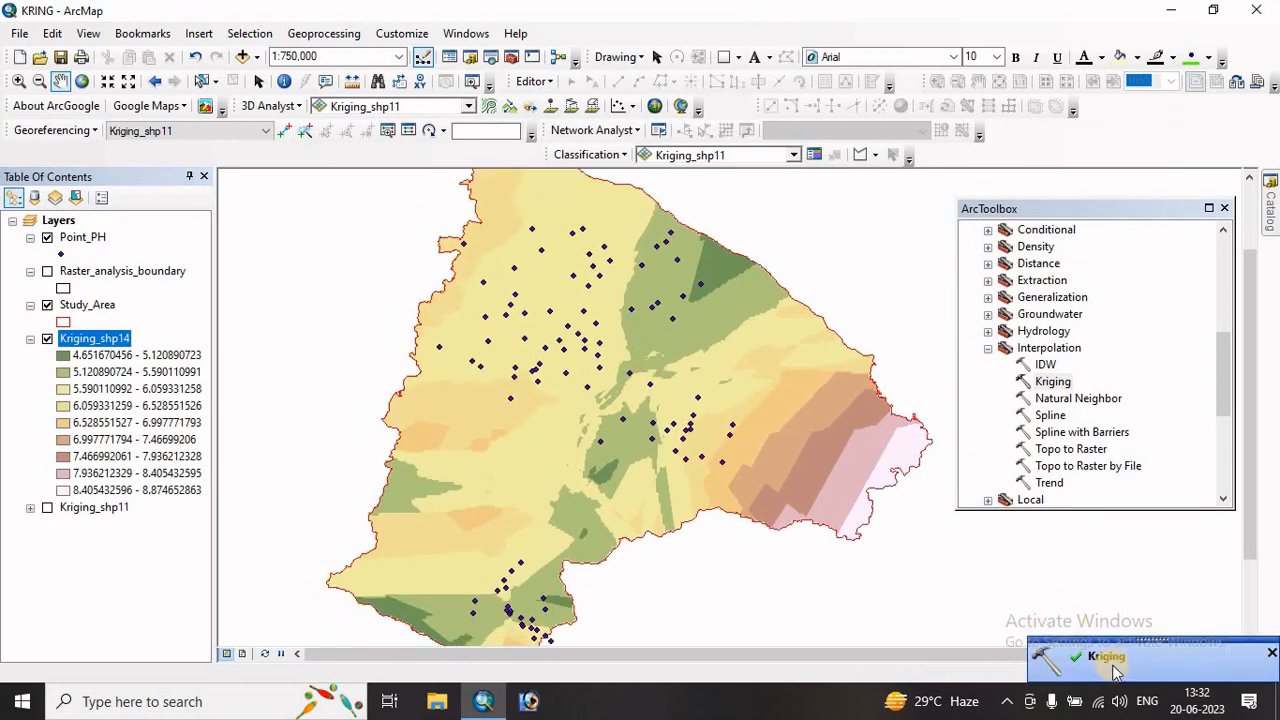
left_click_drag(565, 382, 582, 399)
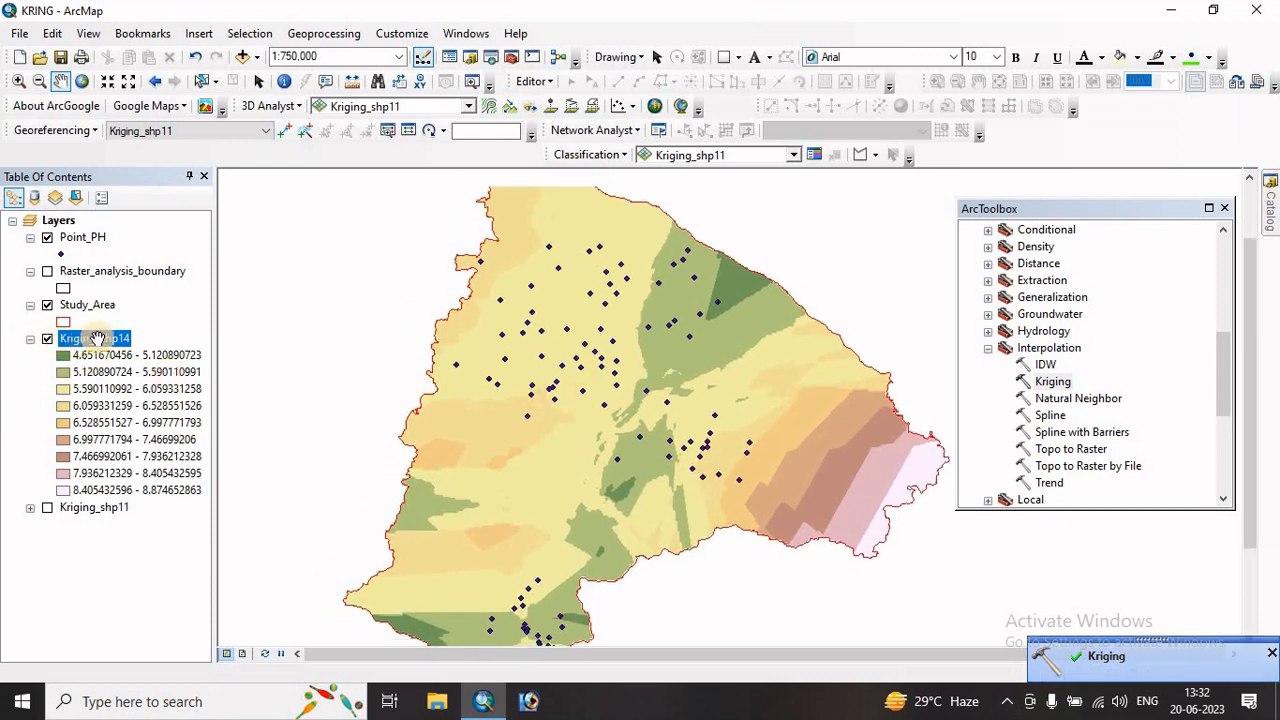
- Turn on labels for the Point_PH layer using Soil_PH as the label field and apply them
right_click(82, 244)
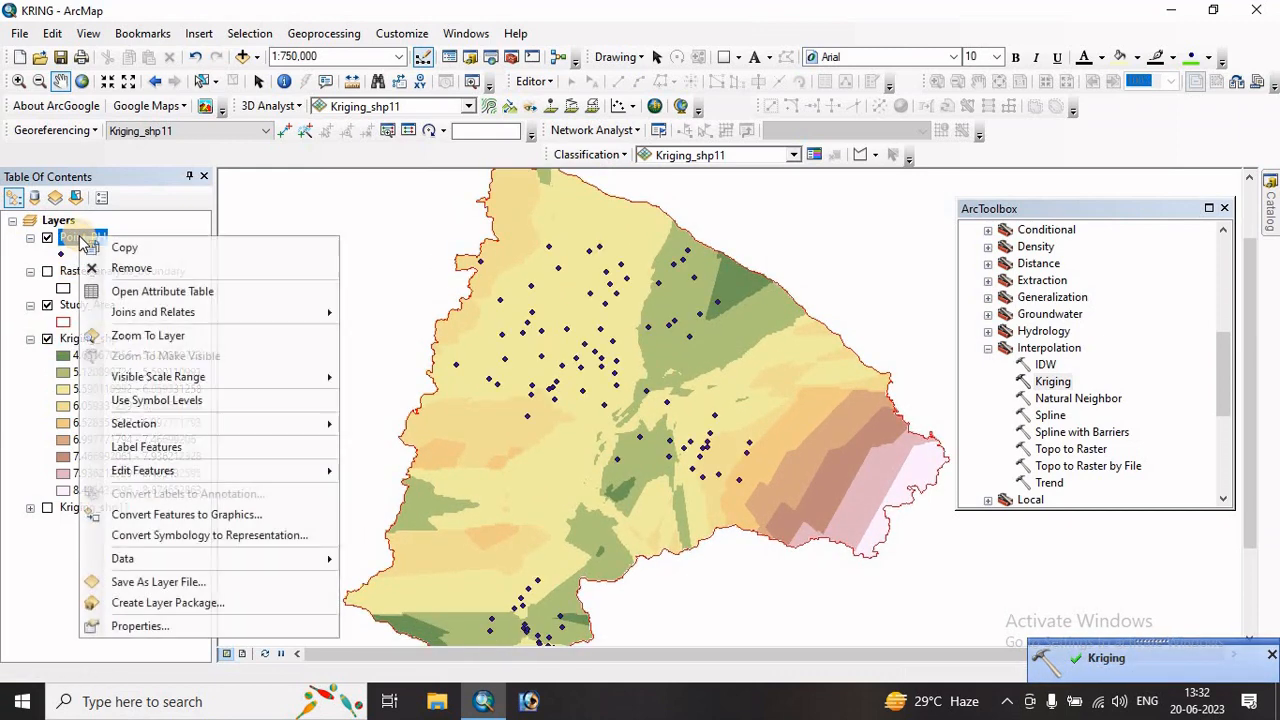
left_click(148, 627)
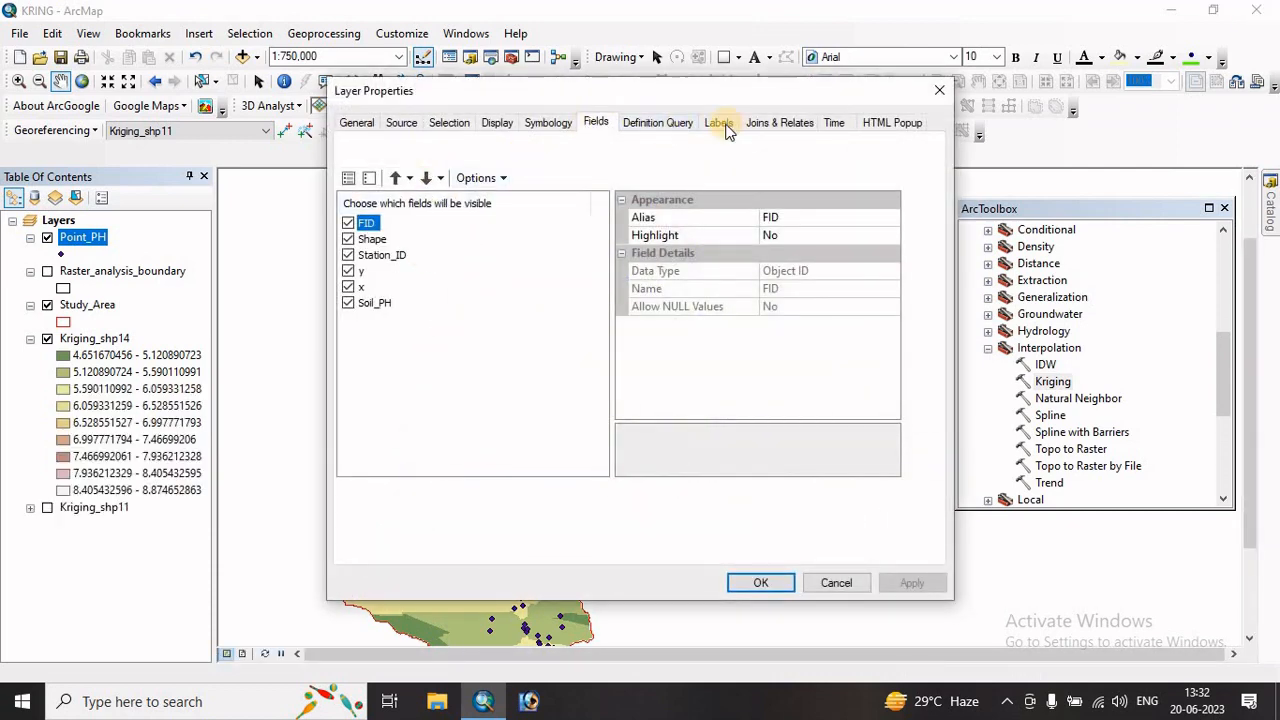
left_click(720, 123)
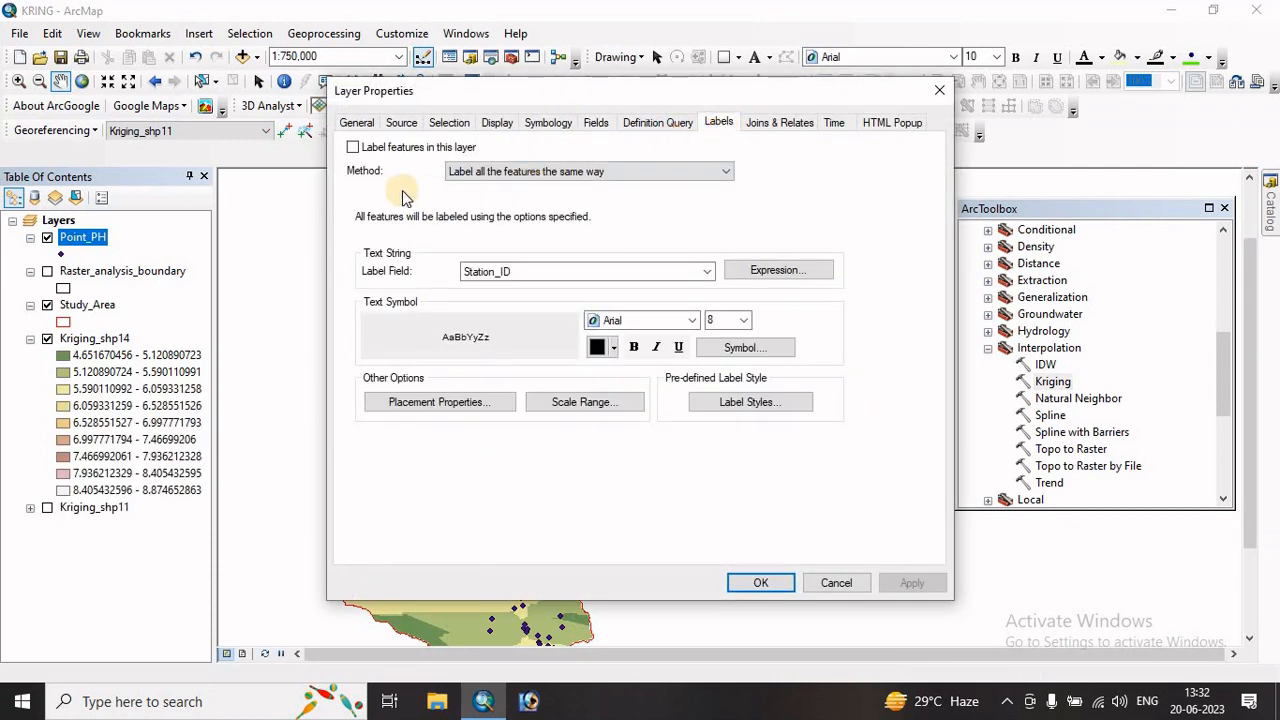
left_click(352, 147)
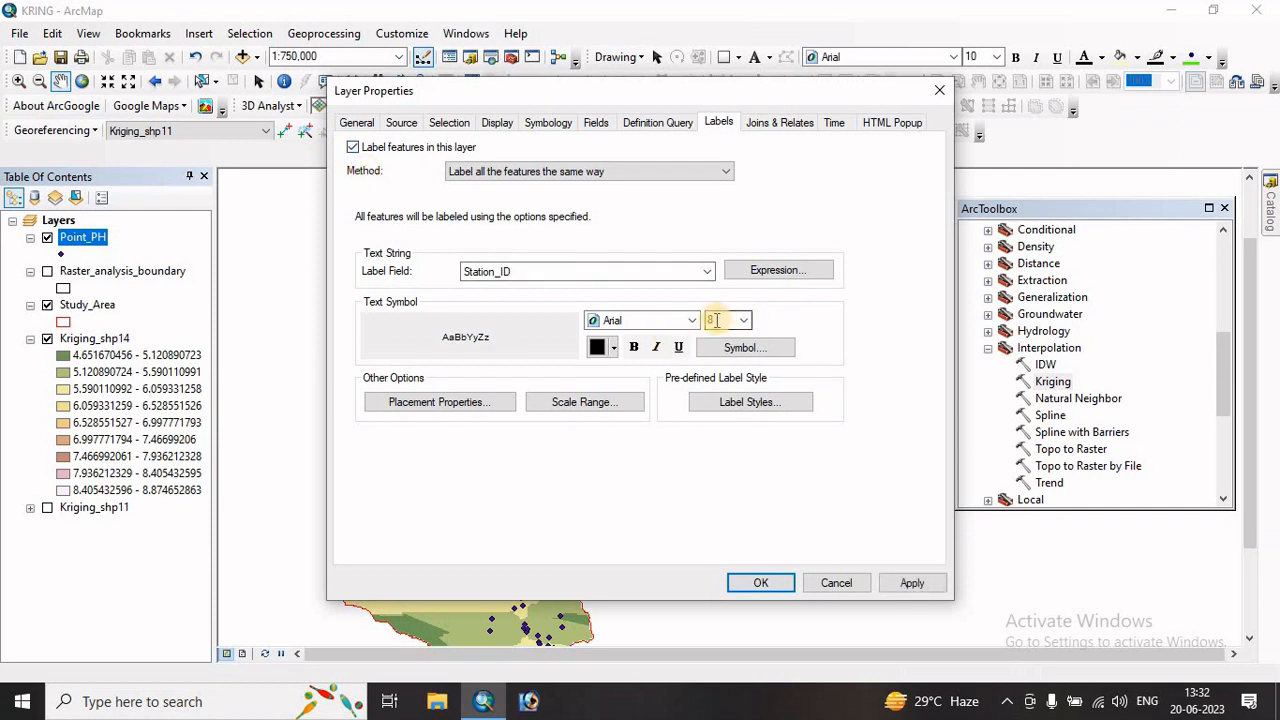
left_click(556, 272)
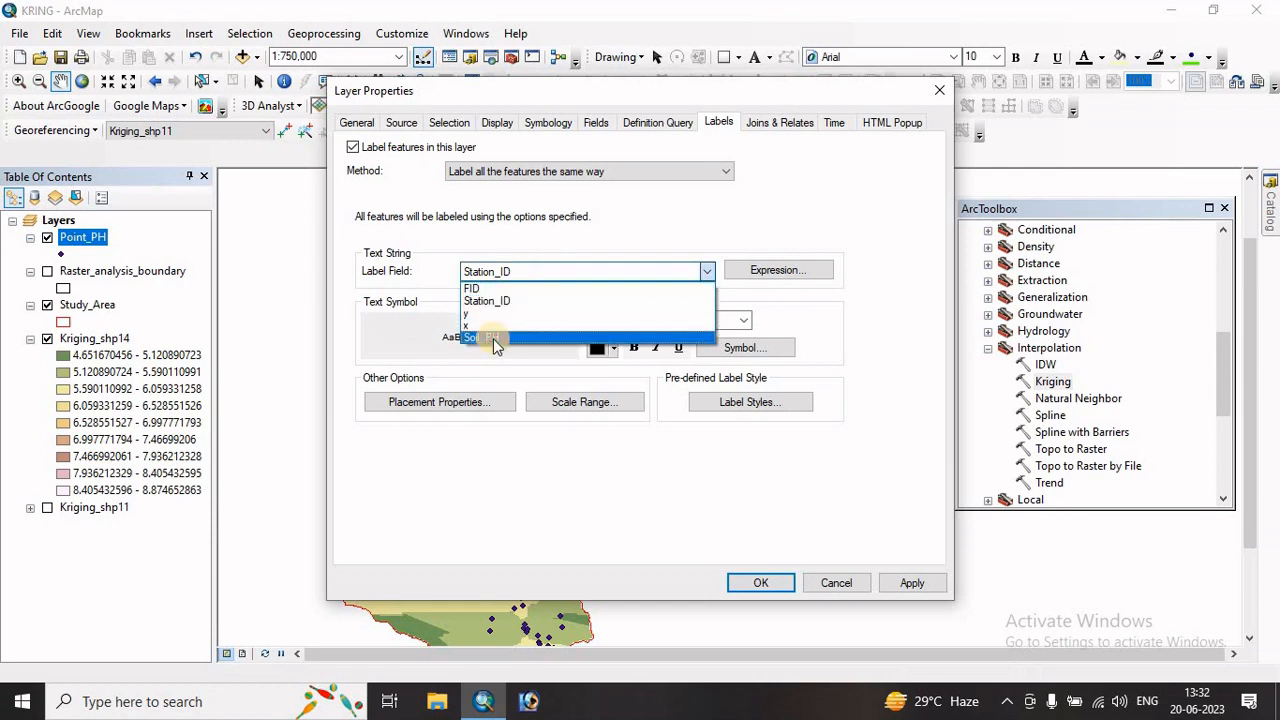
left_click(488, 322)
left_click(910, 584)
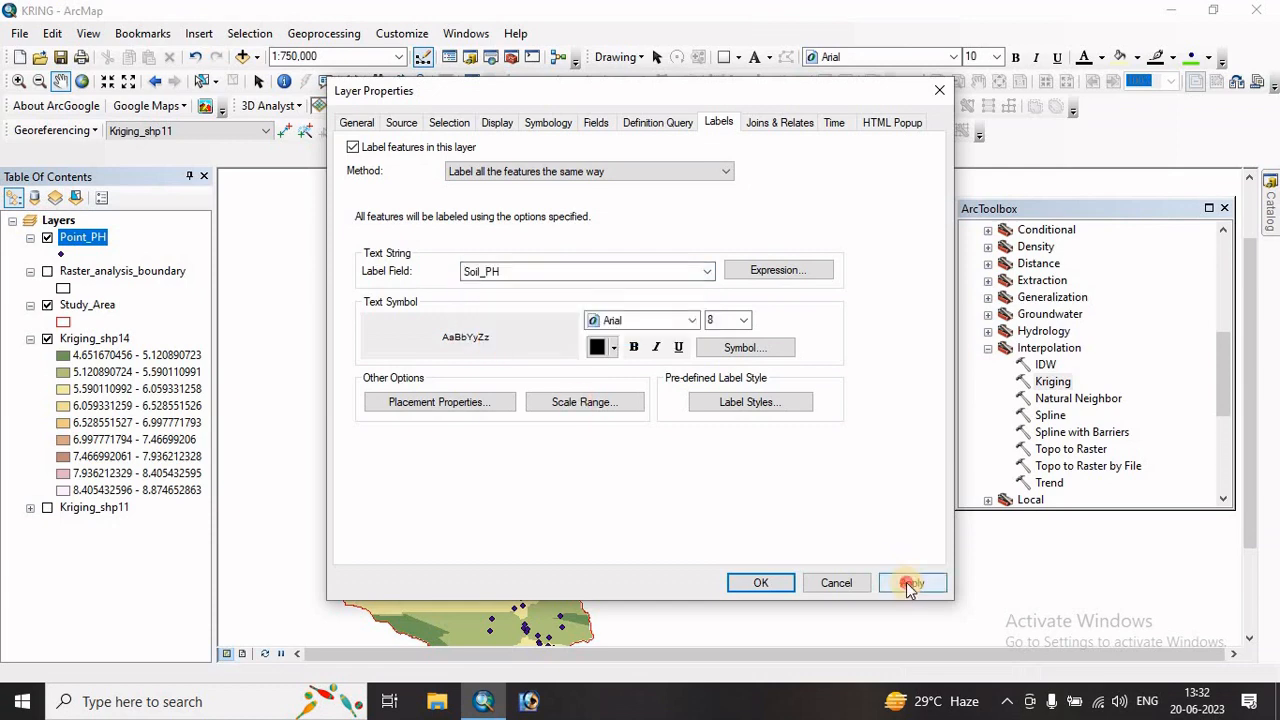
left_click(760, 584)
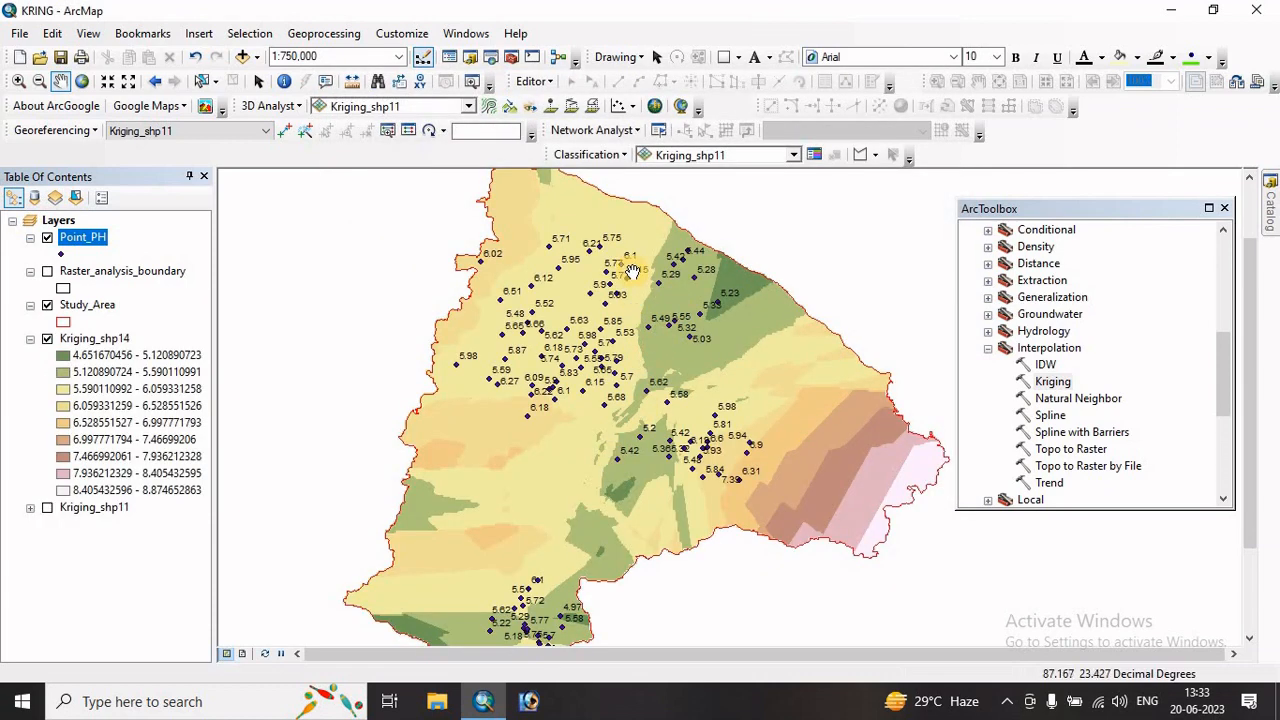
- Open the attribute table of the Point_PH layer beside the labelled map
scroll(630, 273, "up", 1)
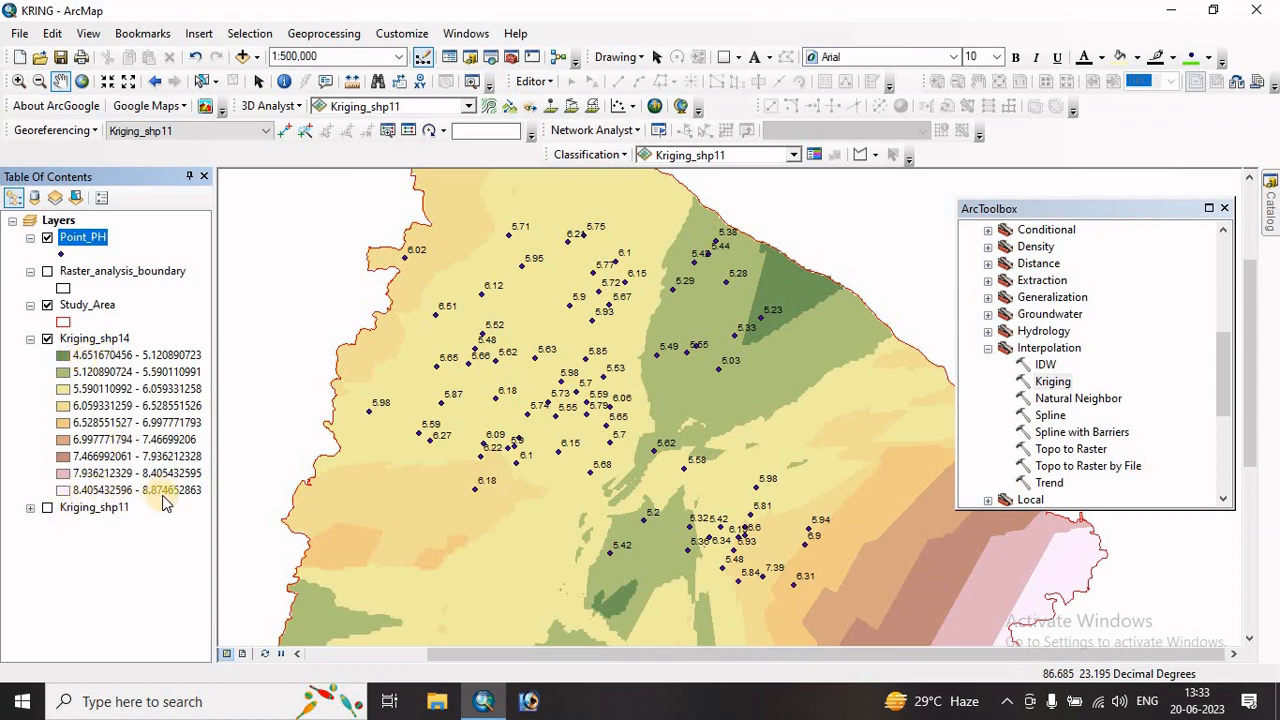
right_click(82, 243)
left_click(128, 290)
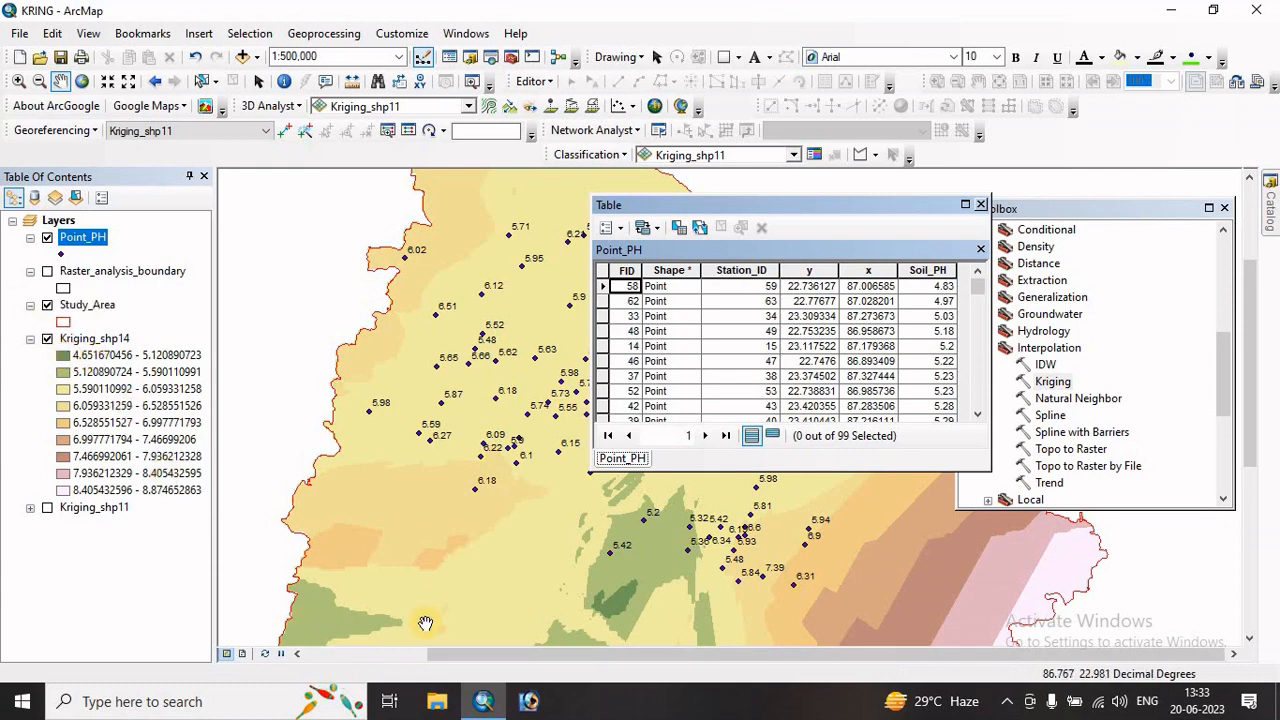
- Compare the Soil_PH point labels and table values with the Kriging surface classes across the study area, especially around the southern sample points
left_click_drag(420, 612, 383, 508)
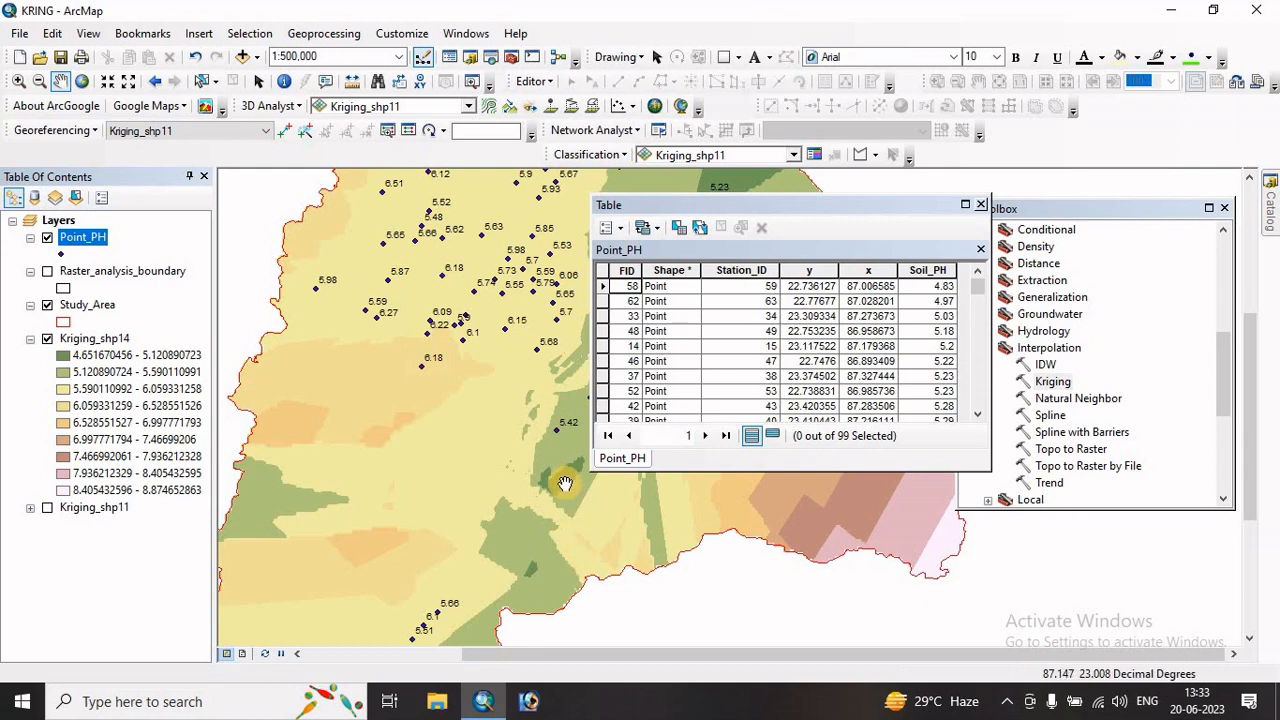
left_click_drag(563, 486, 407, 552)
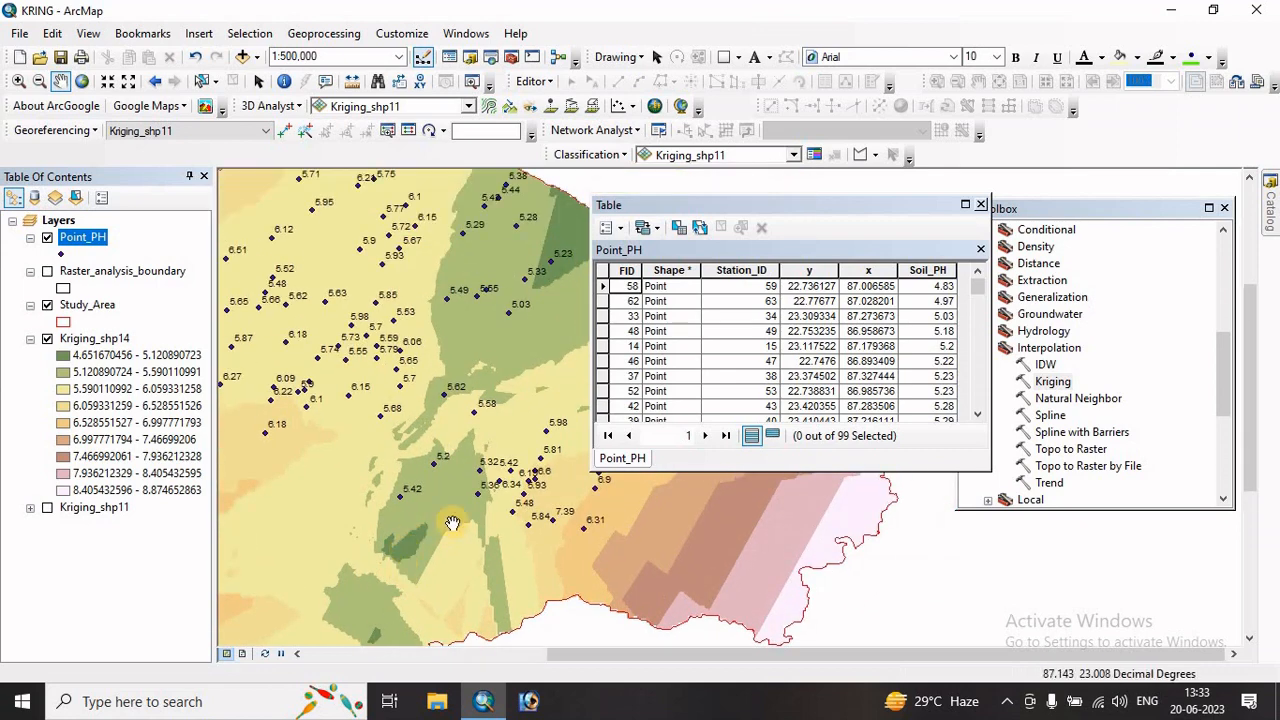
left_click_drag(536, 340, 491, 507)
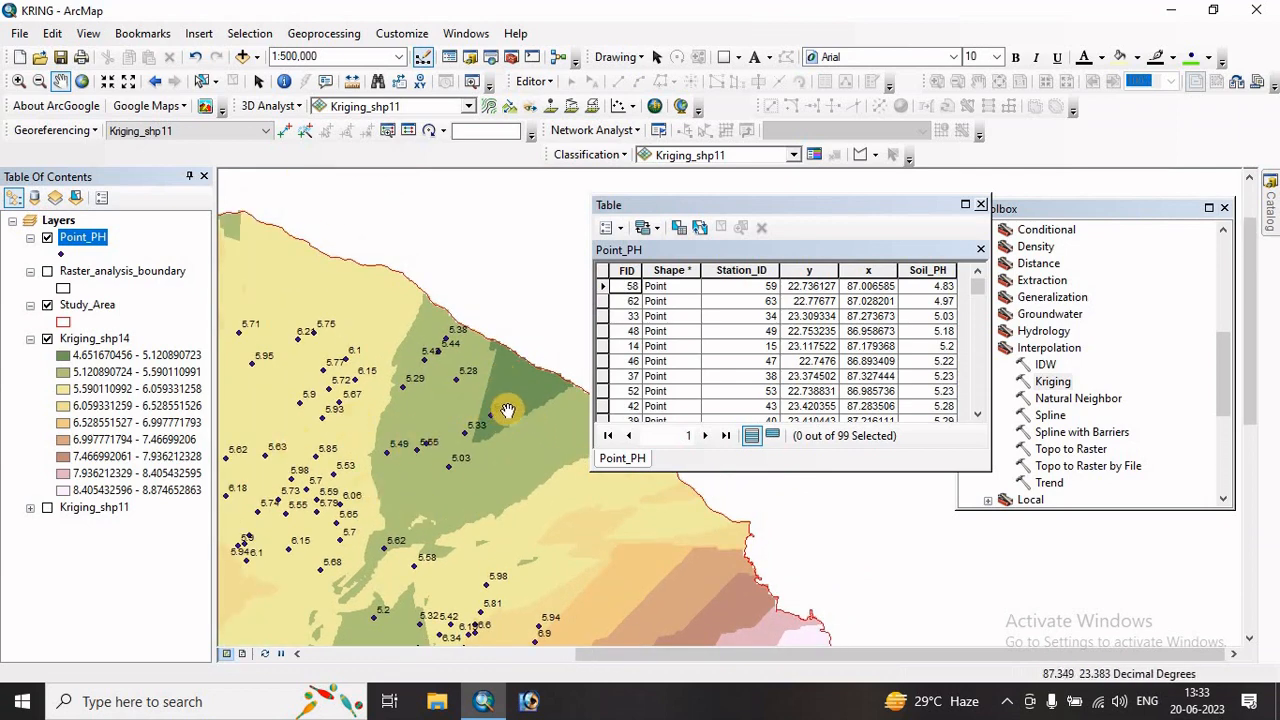
left_click_drag(462, 506, 562, 432)
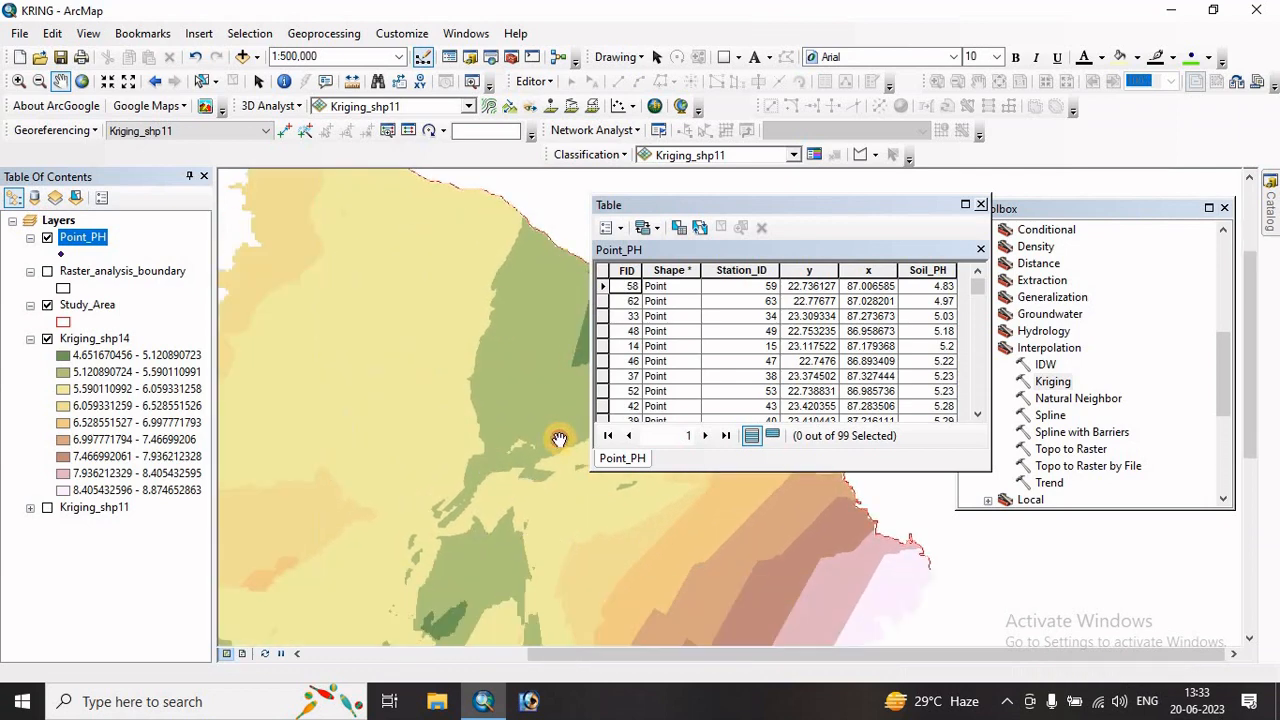
scroll(390, 480, "down", 4)
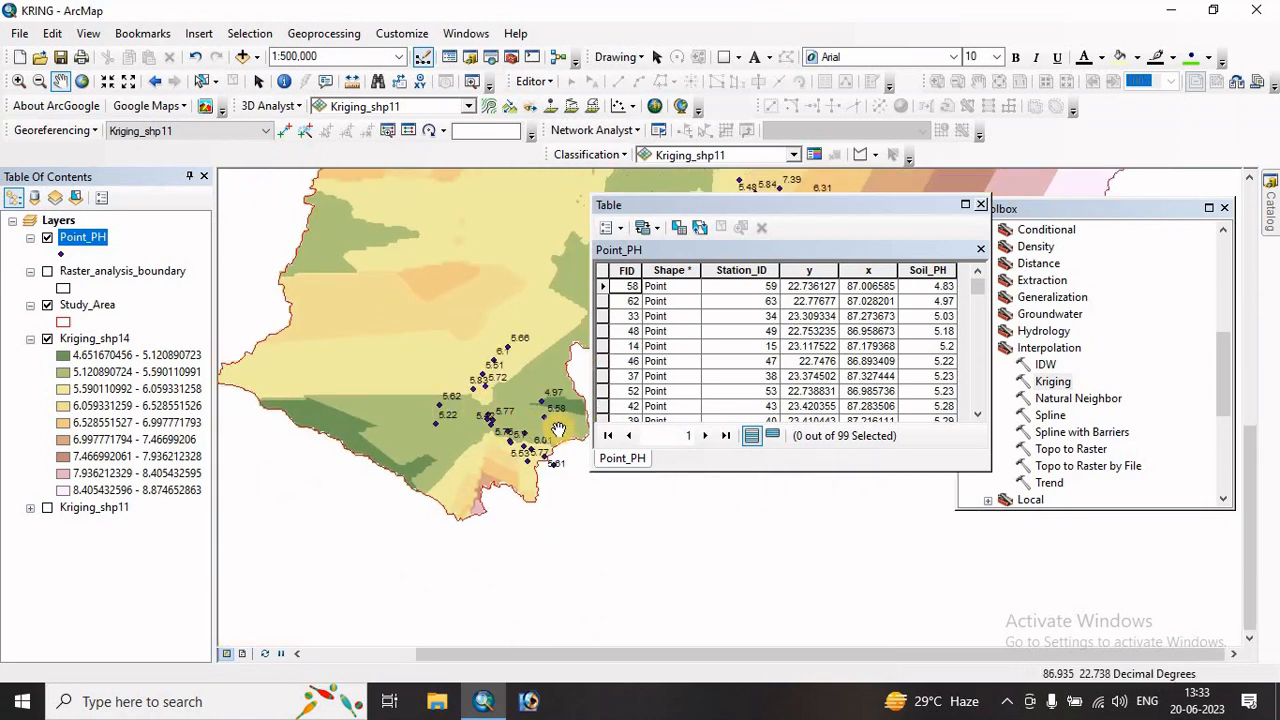
scroll(540, 425, "up", 2)
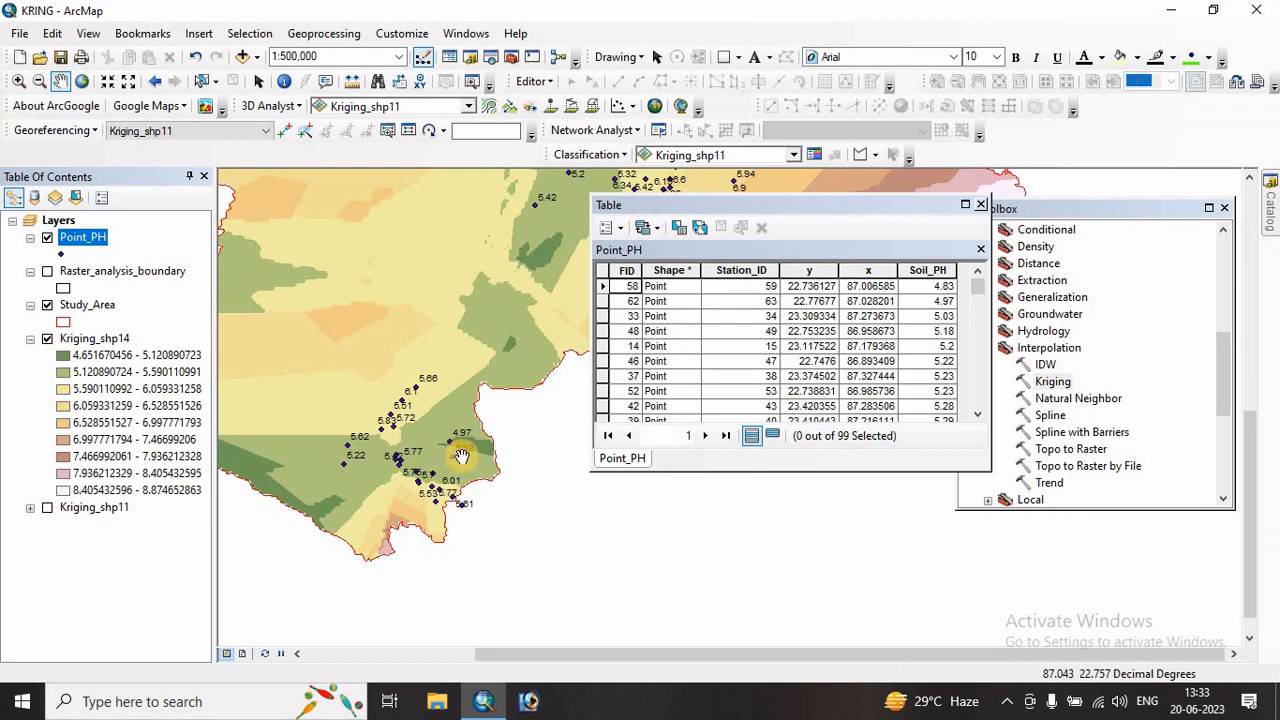
scroll(462, 453, "up", 3)
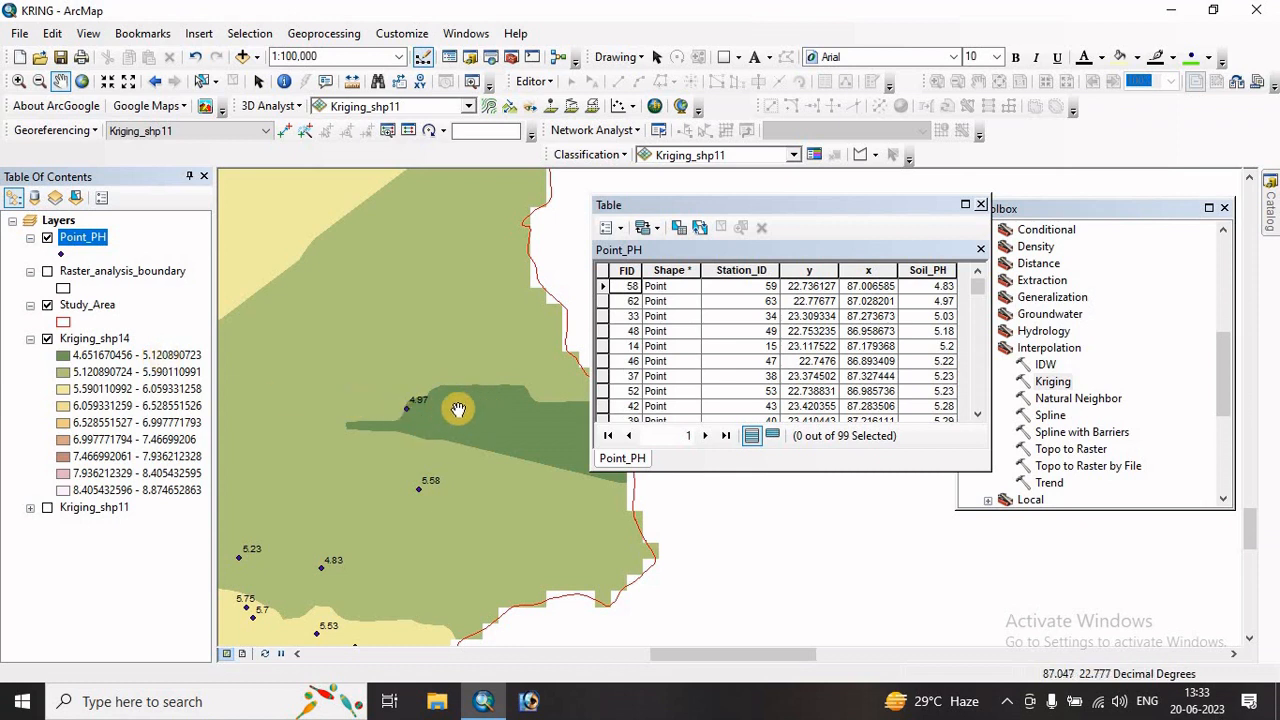
left_click_drag(483, 429, 449, 441)
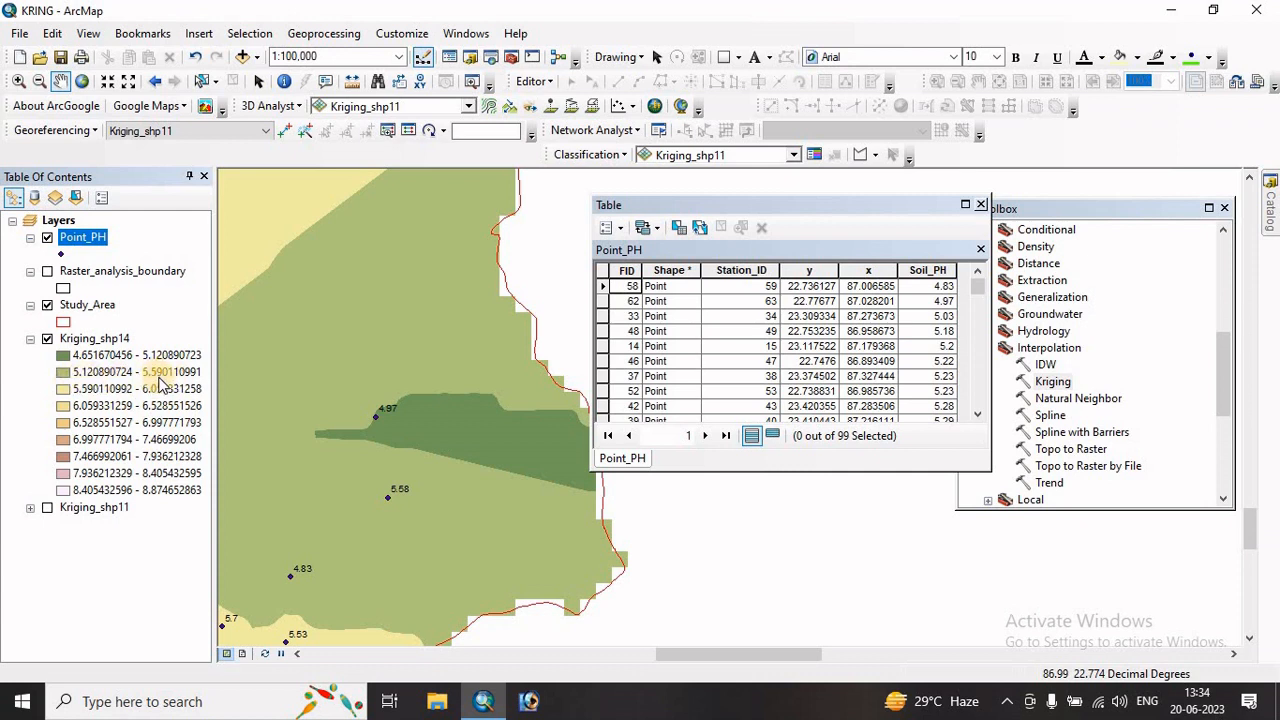
scroll(423, 549, "up", 3)
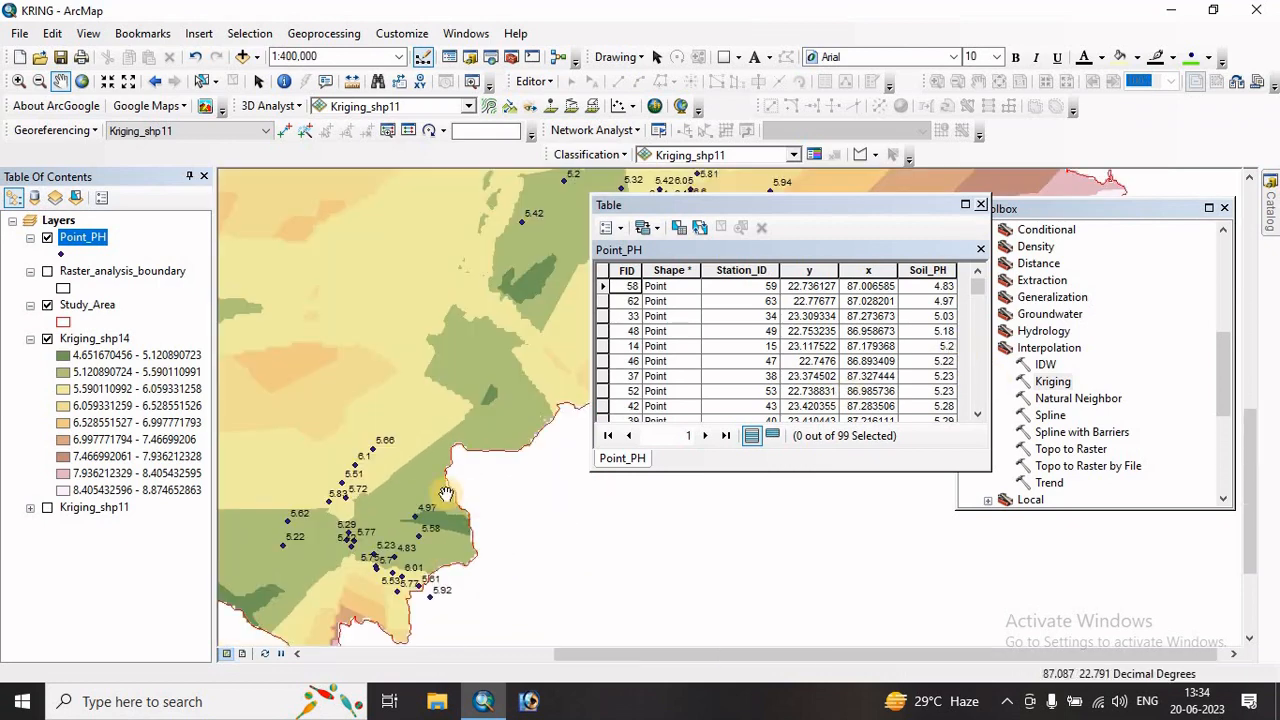
left_click_drag(371, 455, 557, 526)
left_click_drag(441, 385, 332, 496)
scroll(411, 420, "up", 1)
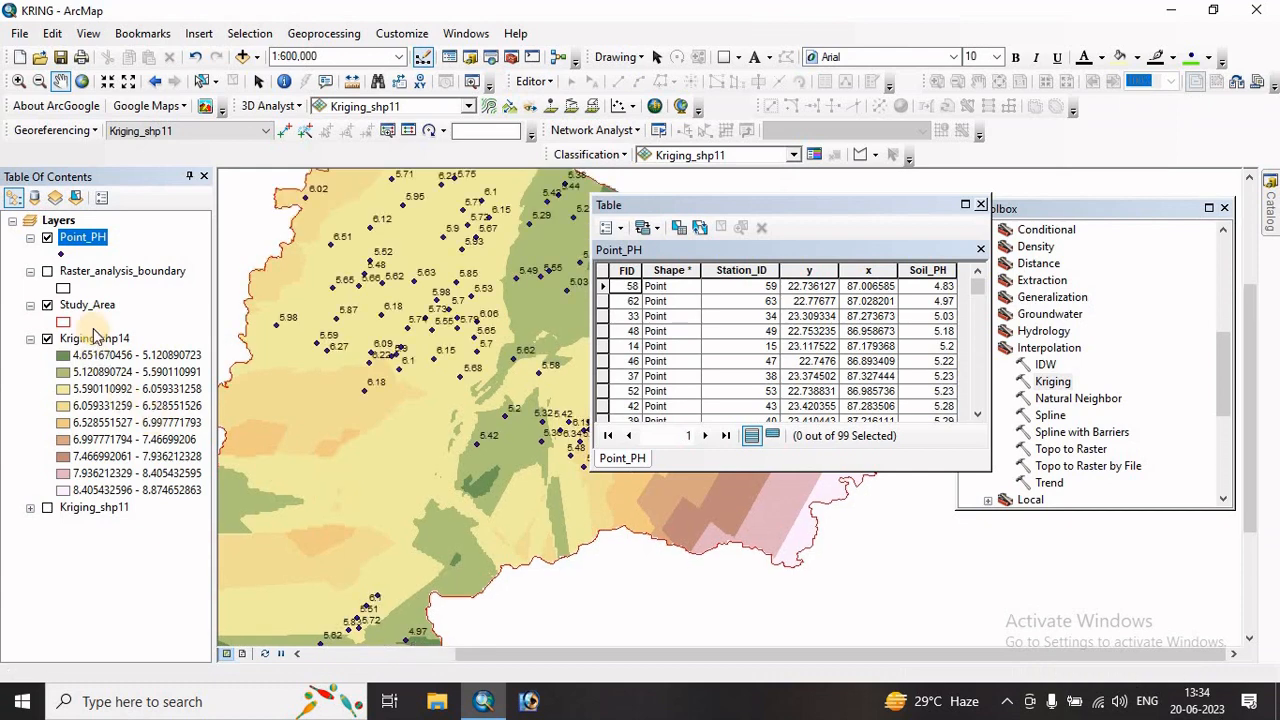
right_click(86, 341)
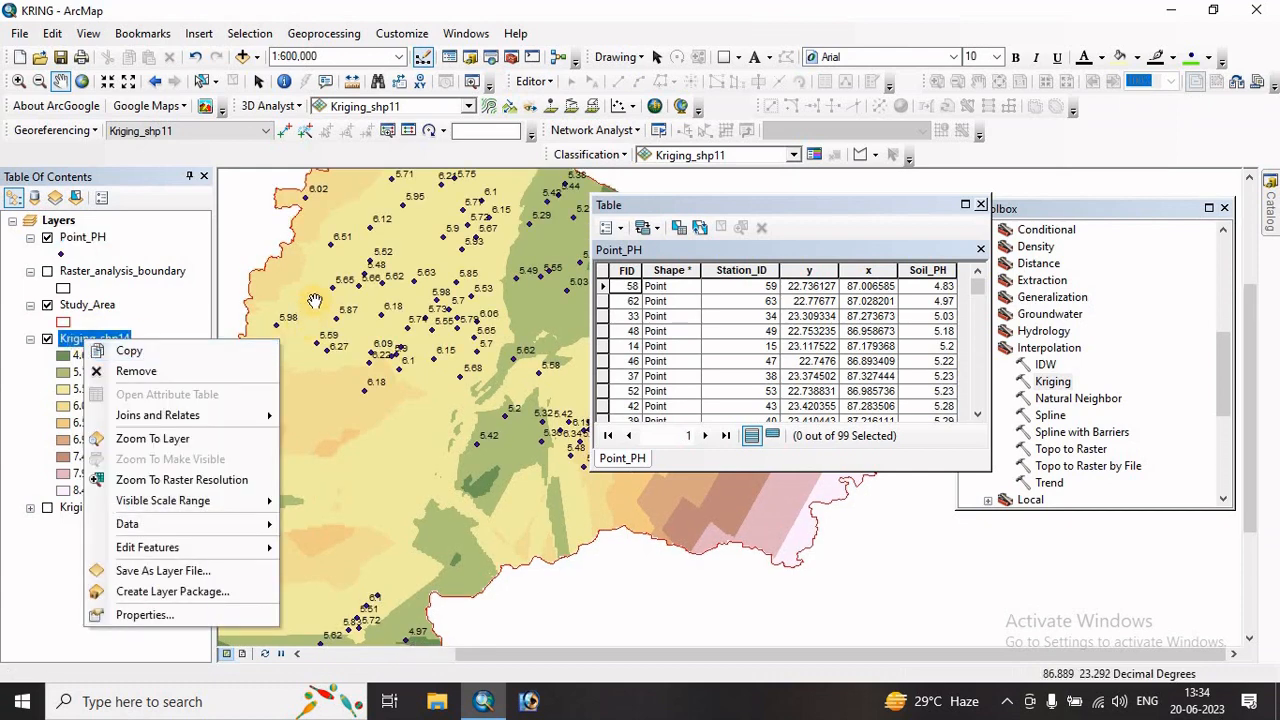
left_click_drag(305, 289, 349, 334)
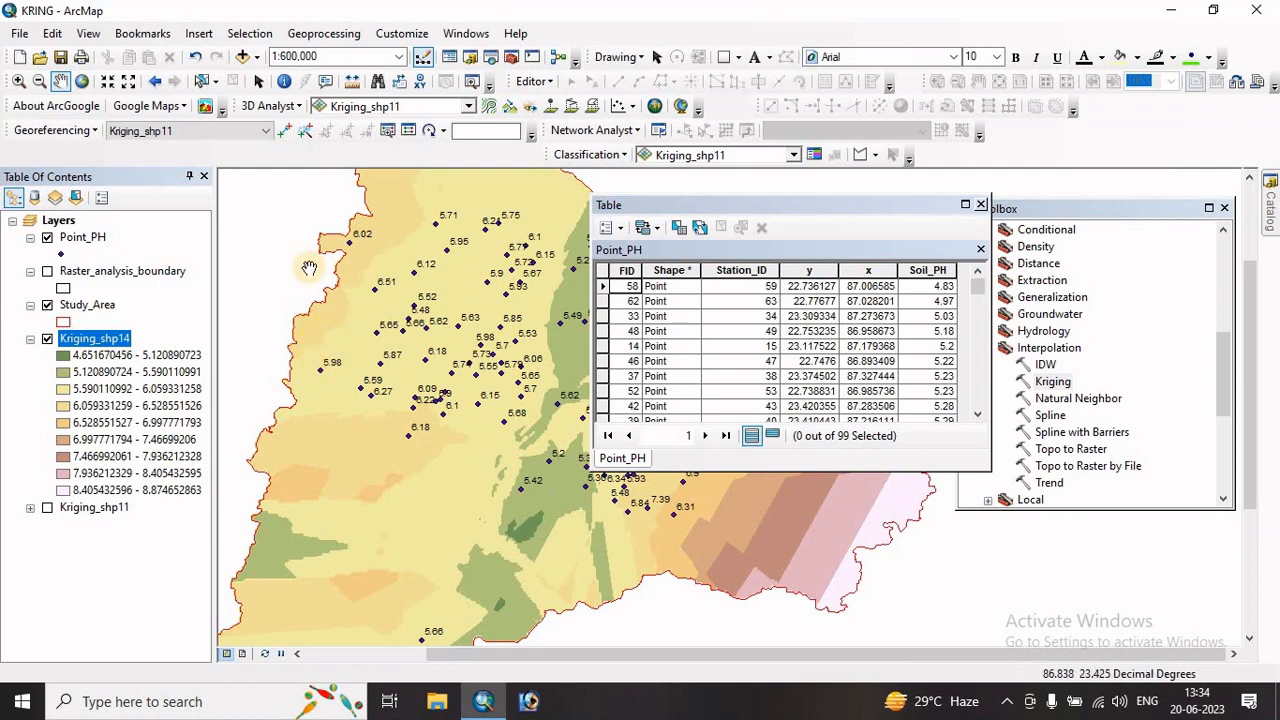
scroll(360, 400, "up", 5)
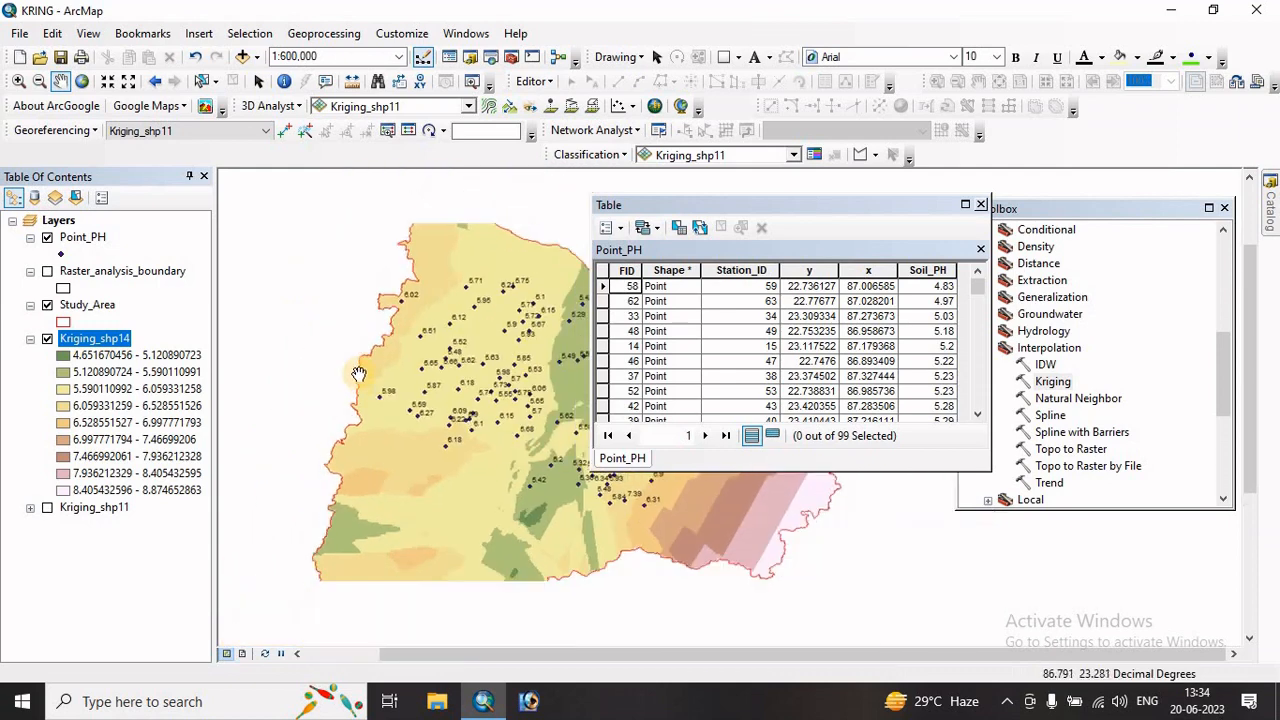
- Examine how closely the Kriging_shp14 raster cells follow the Study_Area outline along its northwestern edge
scroll(364, 353, "down", 6)
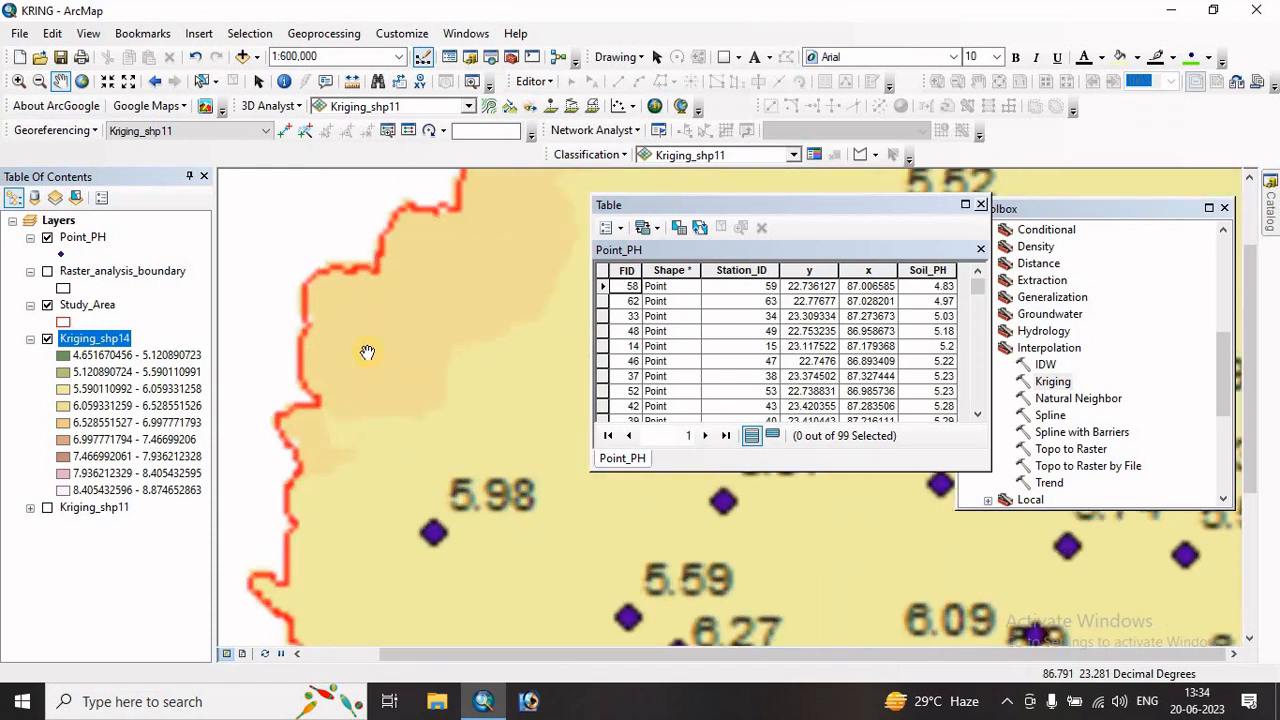
scroll(308, 274, "down", 5)
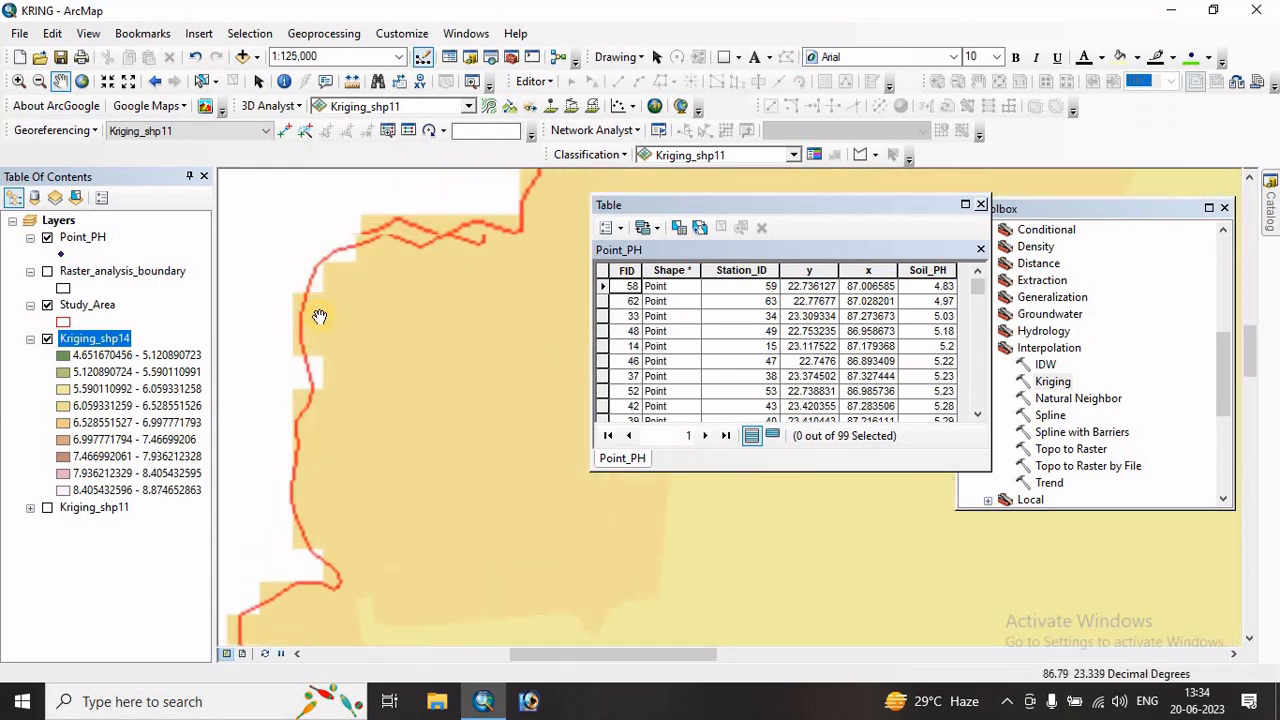
scroll(312, 422, "down", 2)
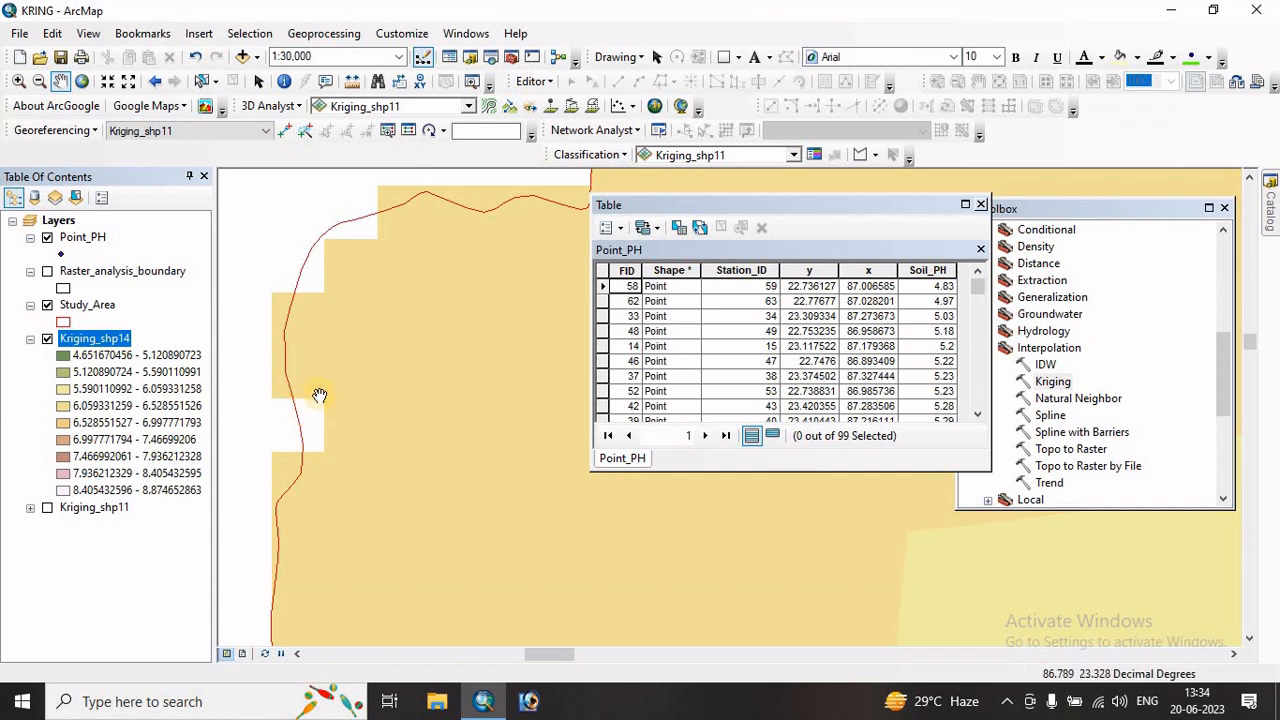
left_click_drag(337, 303, 337, 434)
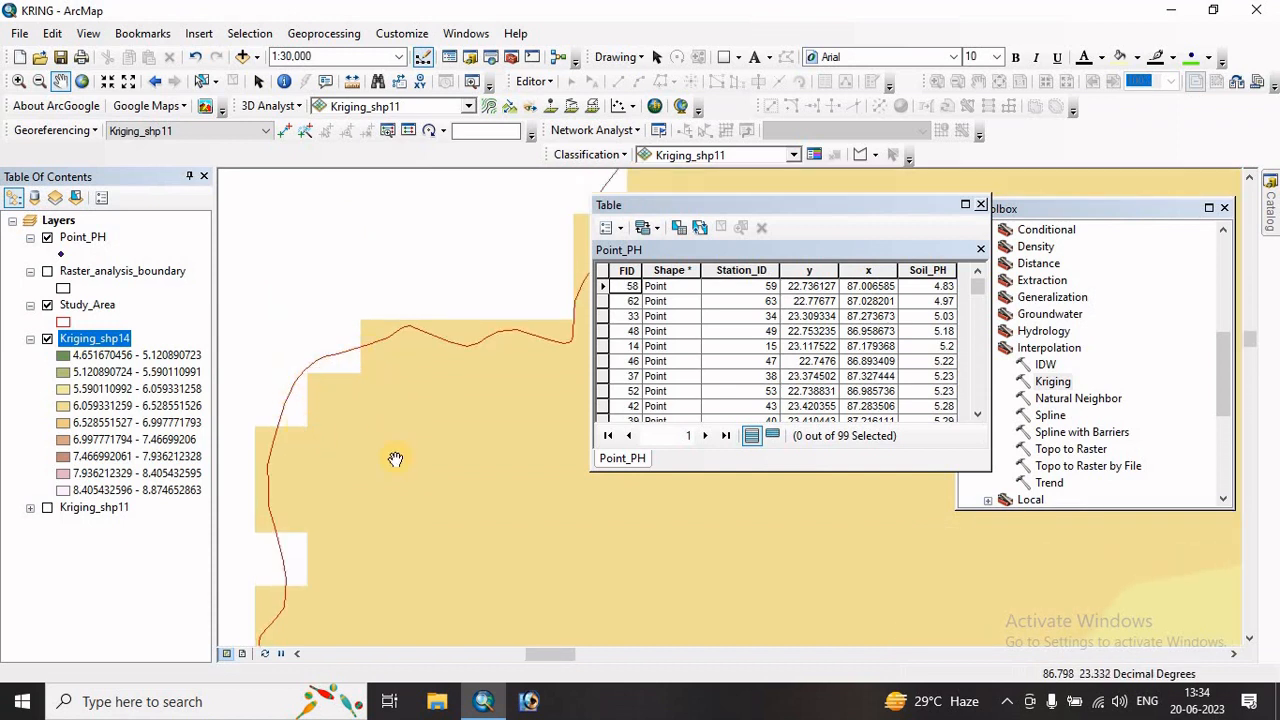
scroll(395, 459, "up", 1)
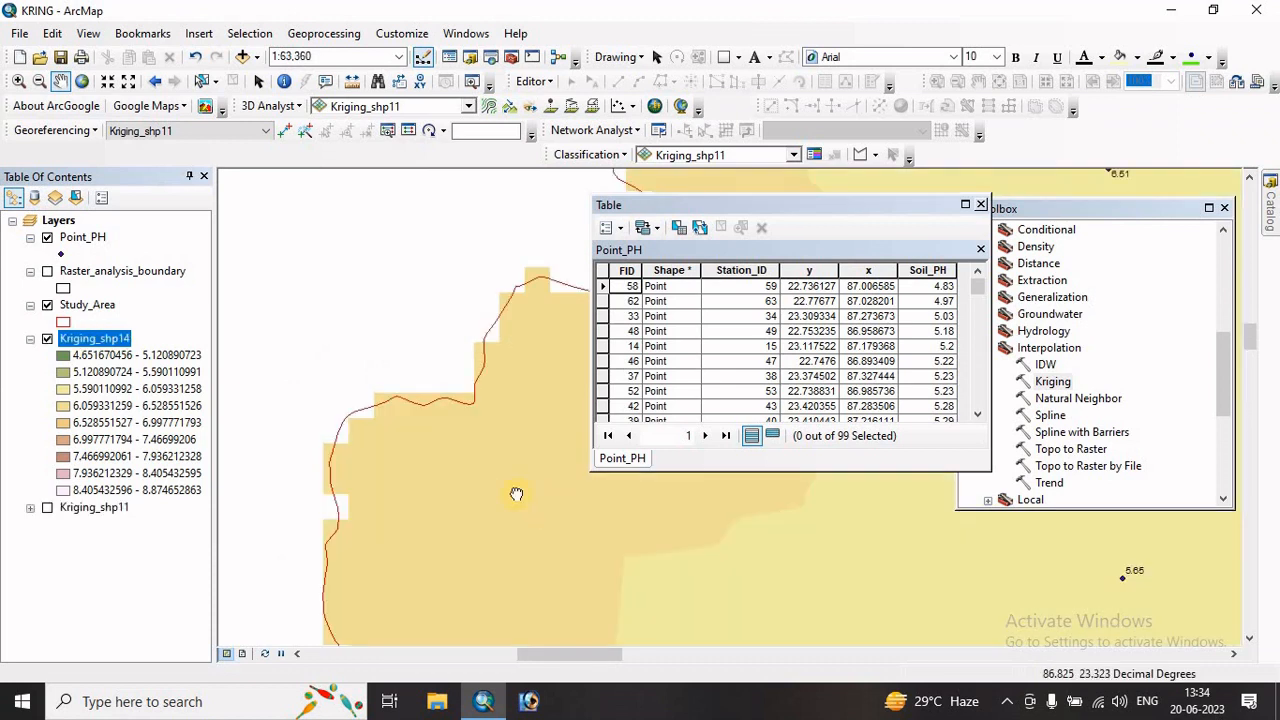
left_click_drag(517, 494, 412, 440)
left_click_drag(484, 356, 450, 477)
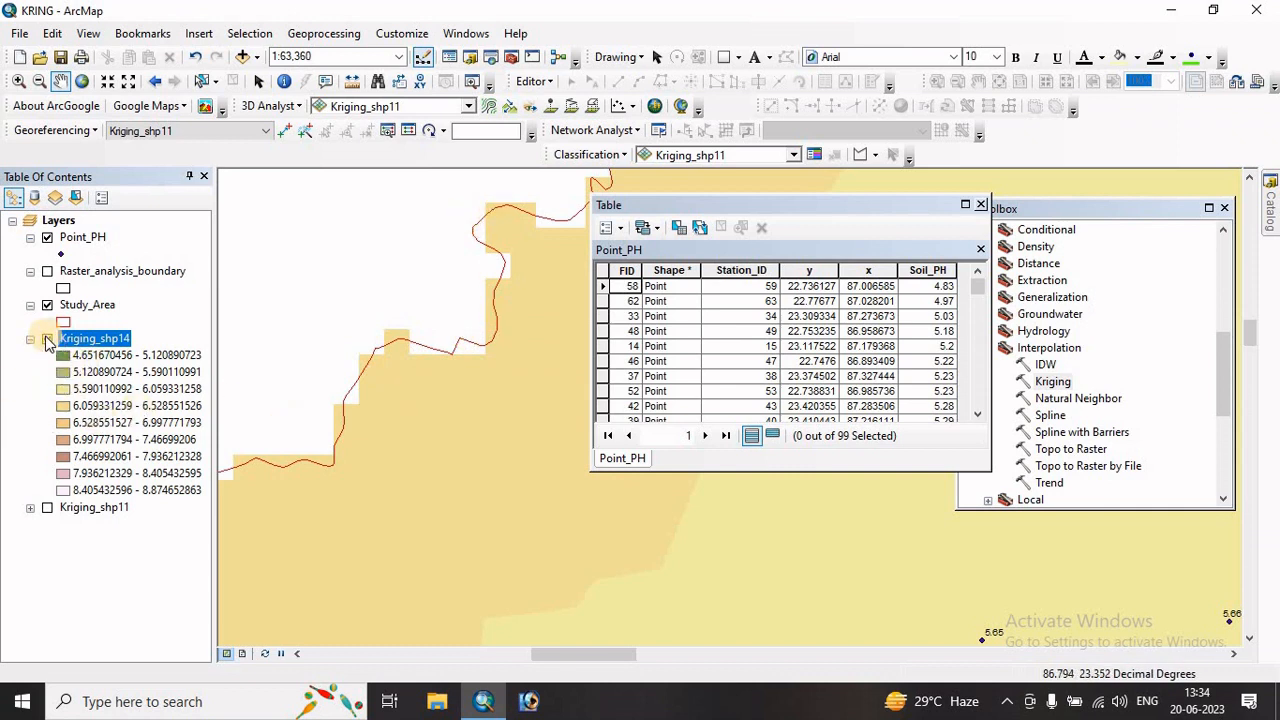
scroll(492, 504, "up", 3)
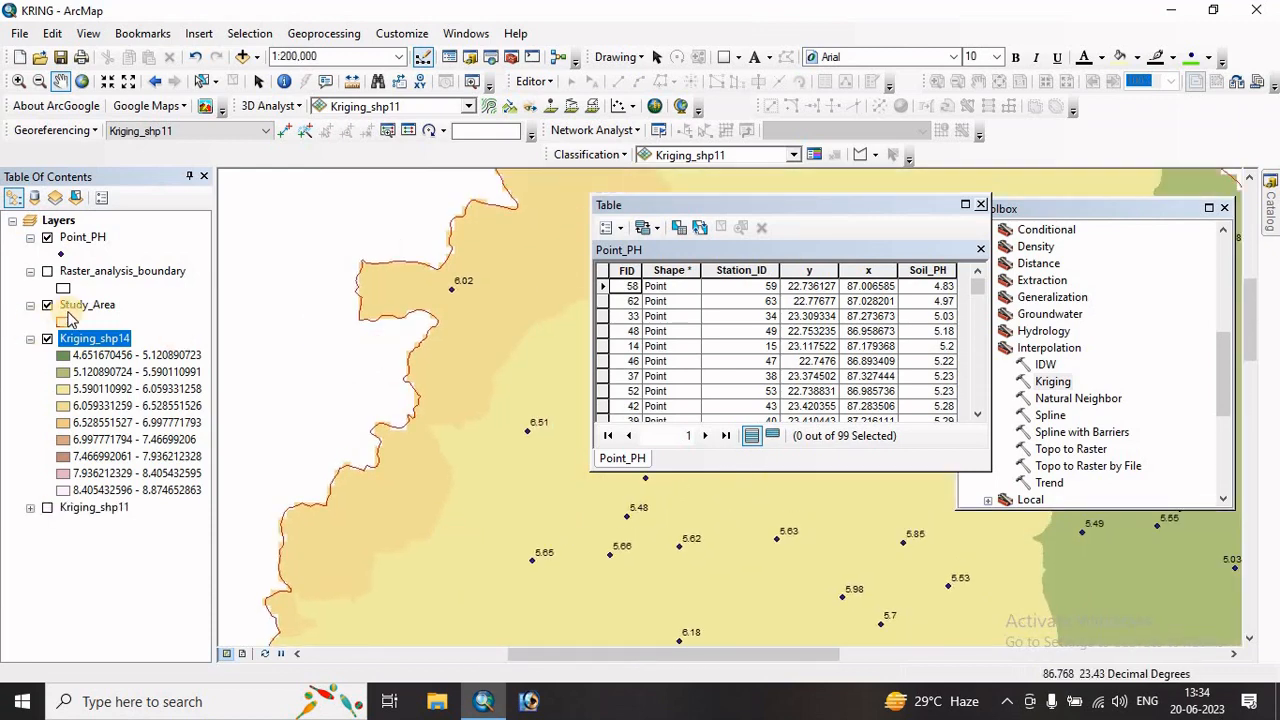
- Show the Raster_analysis_boundary layer and compare its extent with the Study_Area outline
left_click(47, 272)
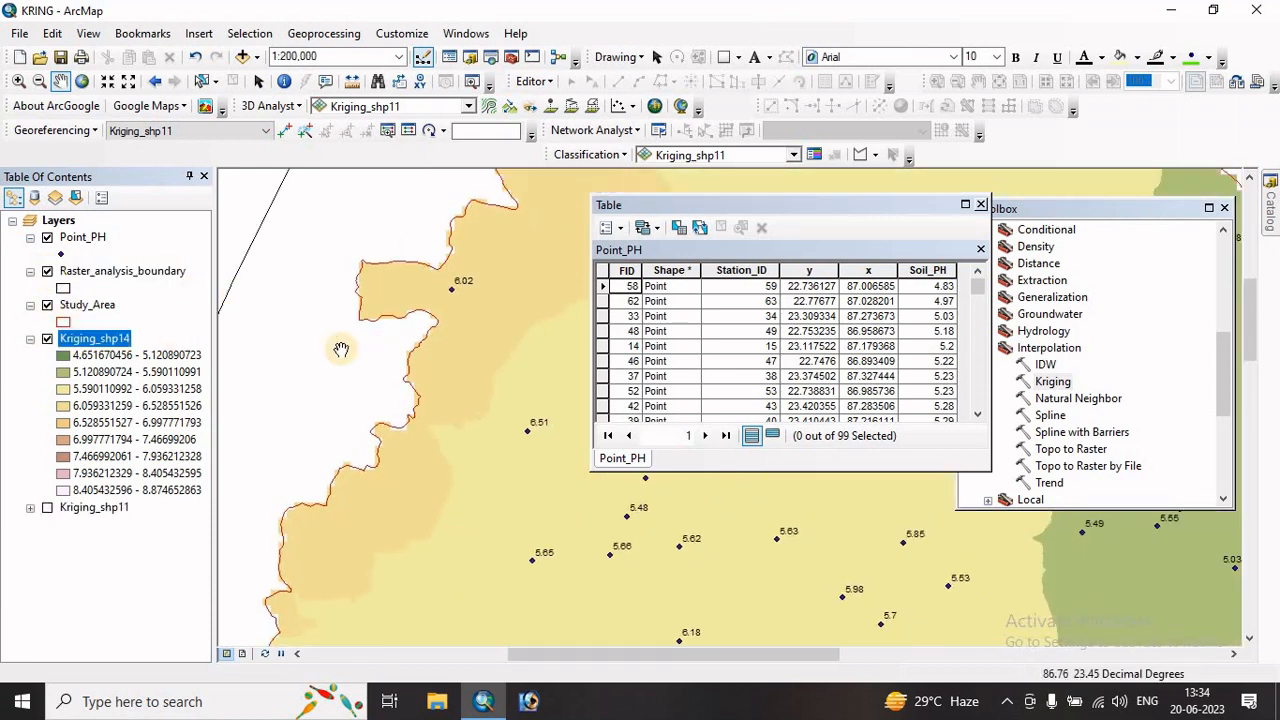
scroll(368, 432, "up", 3)
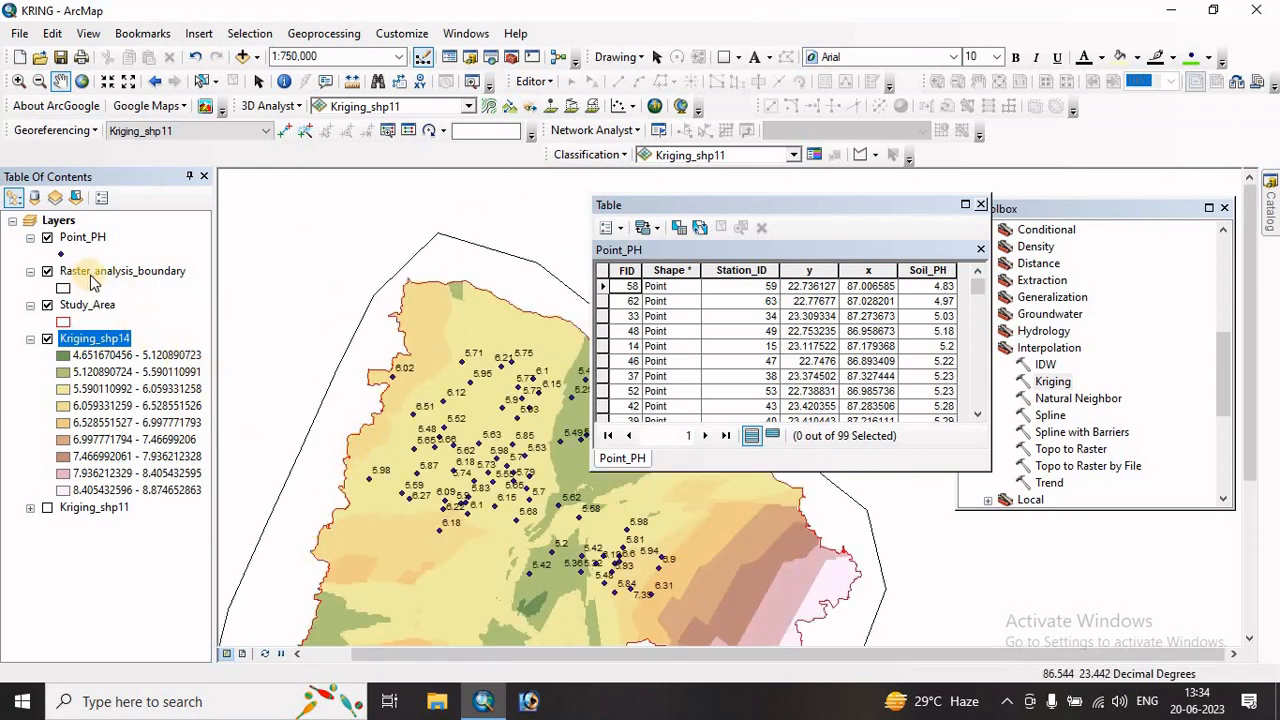
scroll(365, 470, "up", 1)
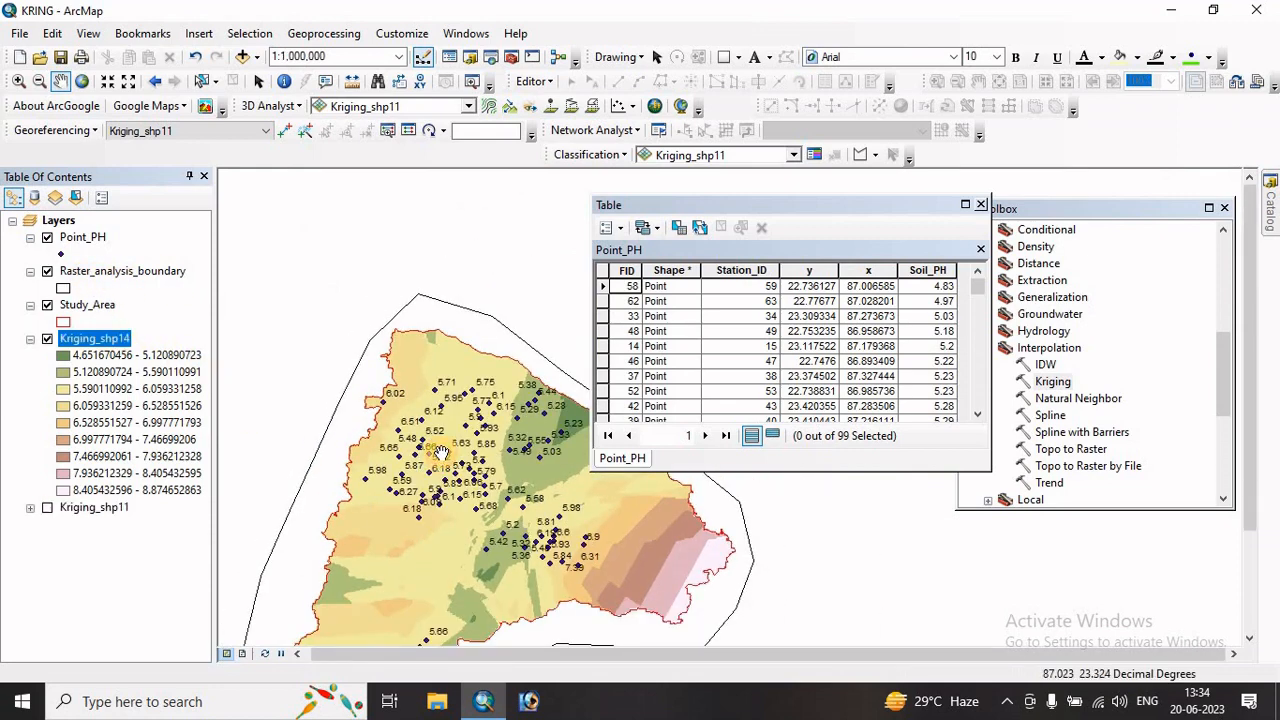
- Inspect the stepped Kriging cells along the Study_Area's western outline up close and hide the Raster_analysis_boundary layer
scroll(330, 563, "down", 3)
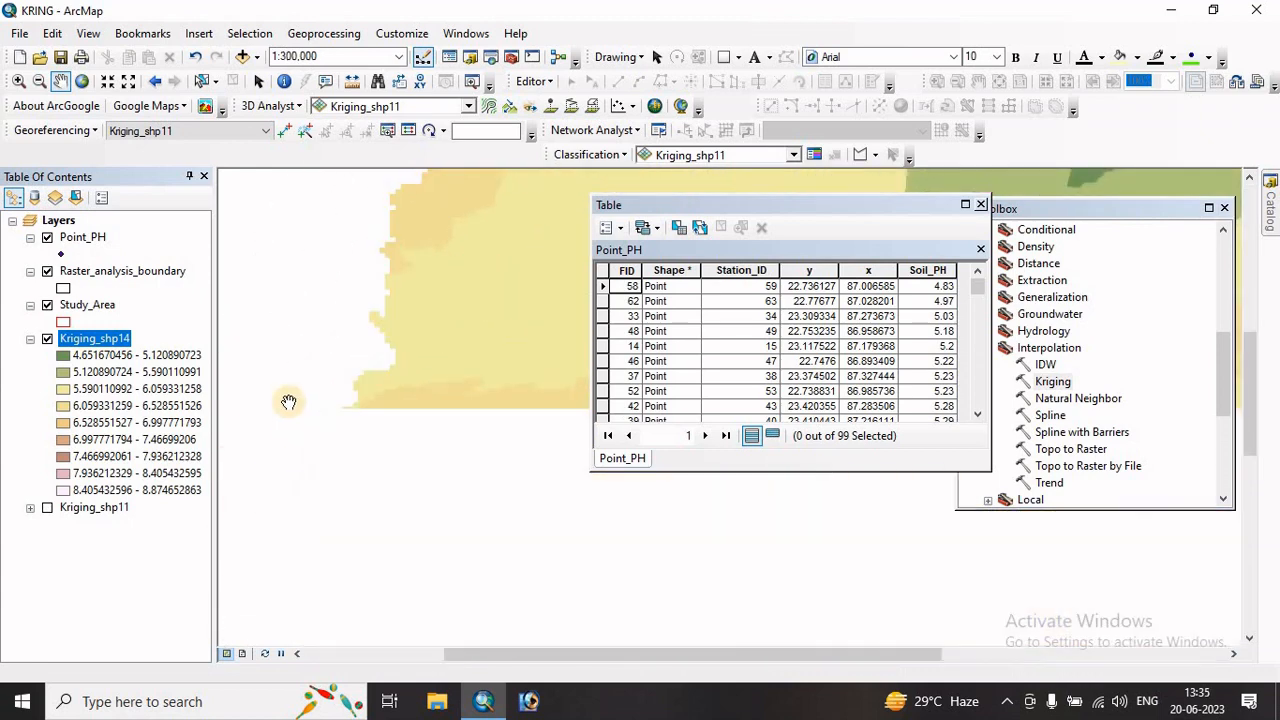
scroll(288, 402, "down", 1)
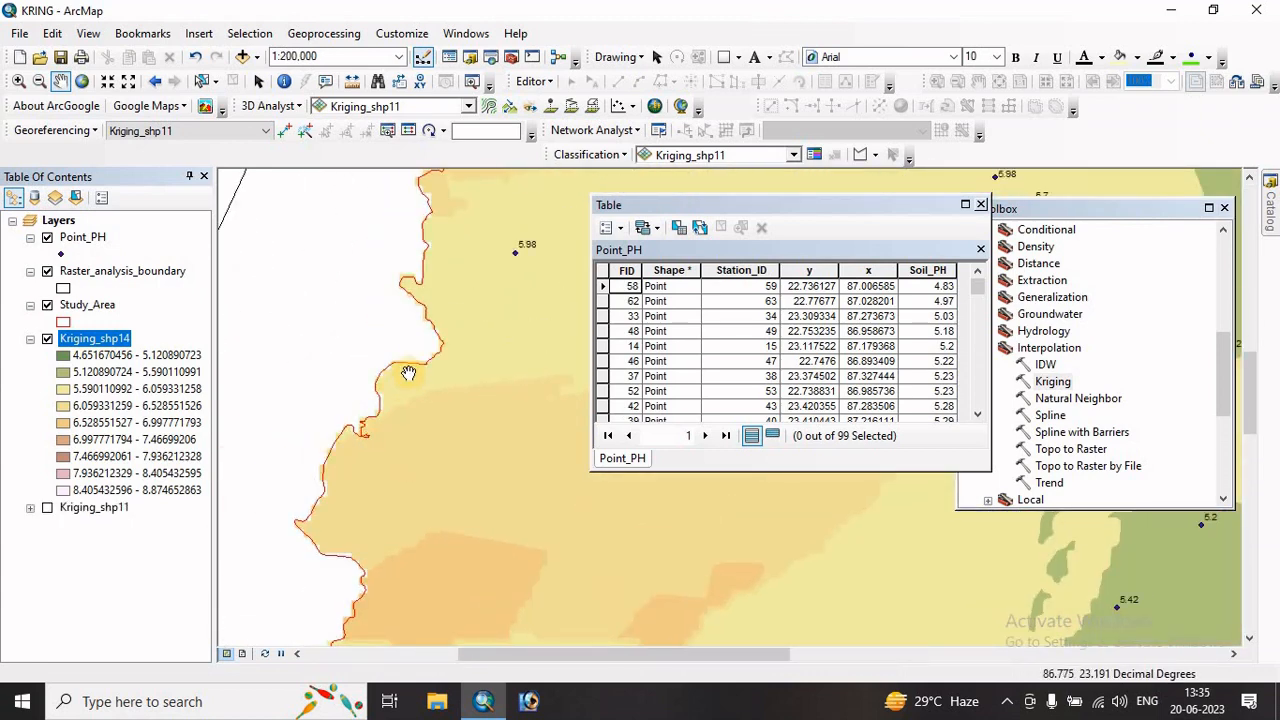
scroll(385, 382, "down", 1)
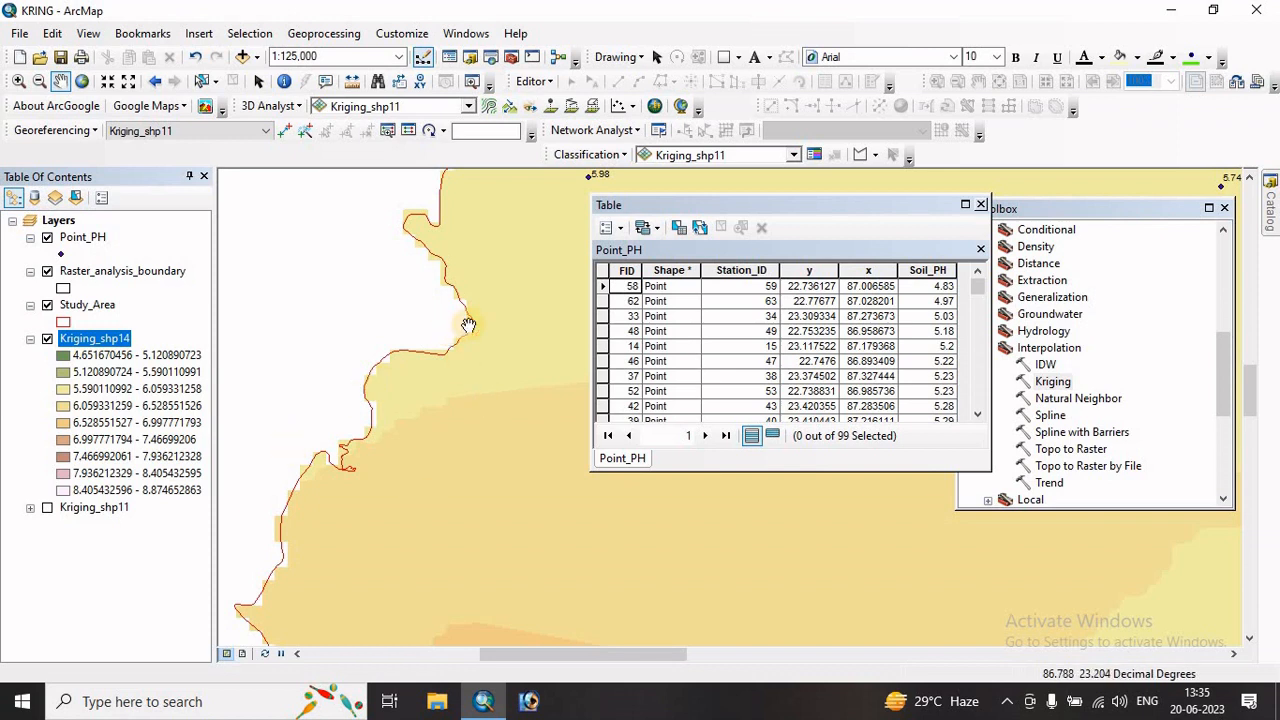
scroll(439, 241, "down", 4)
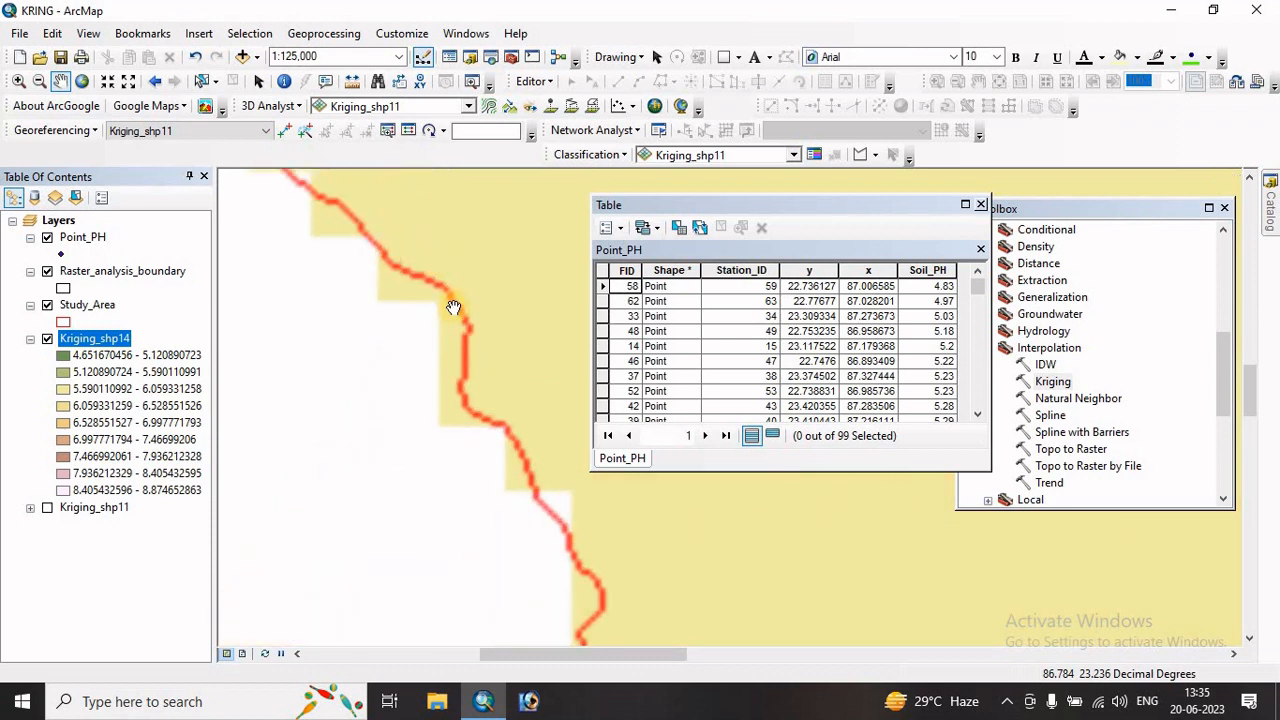
scroll(508, 524, "down", 1)
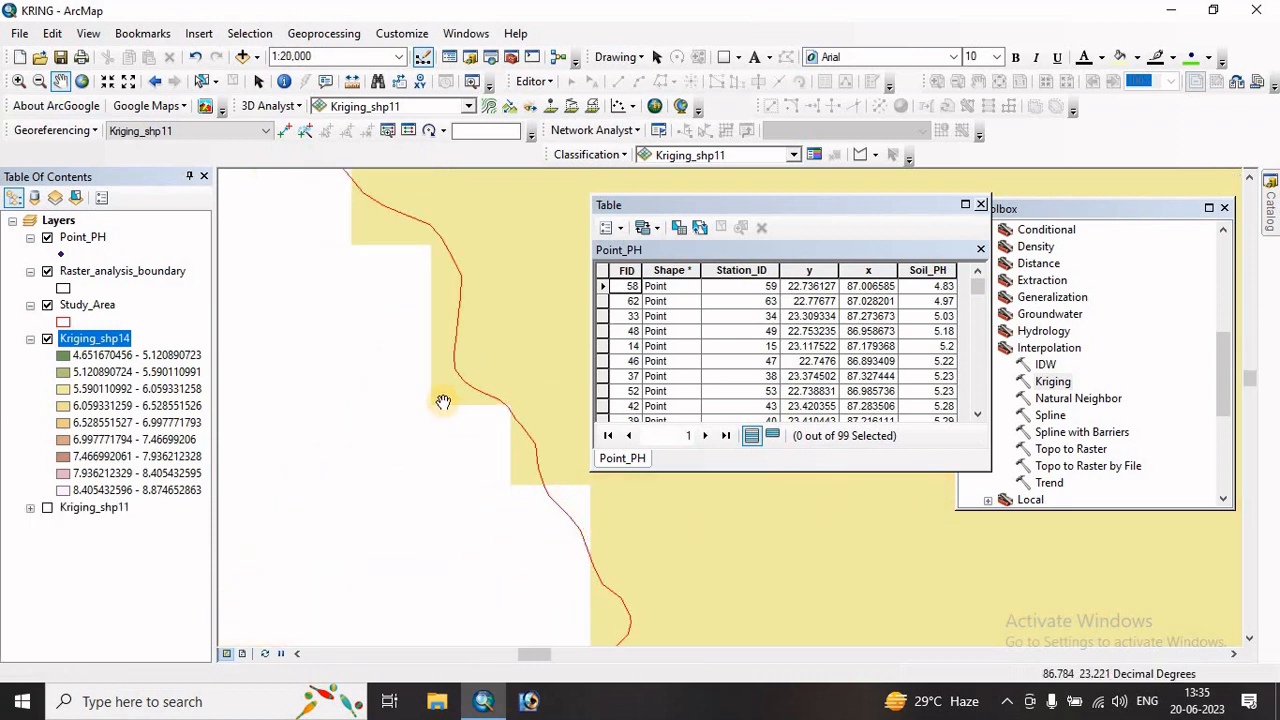
scroll(588, 490, "up", 4)
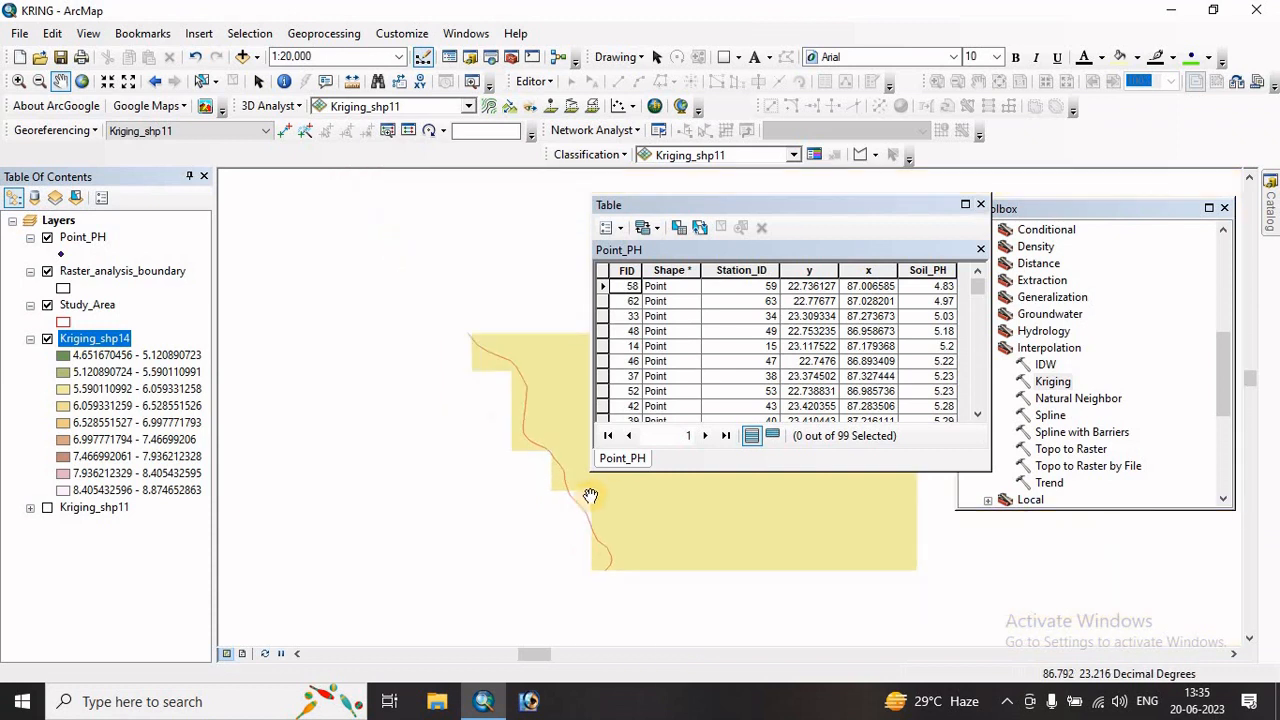
scroll(585, 510, "up", 1)
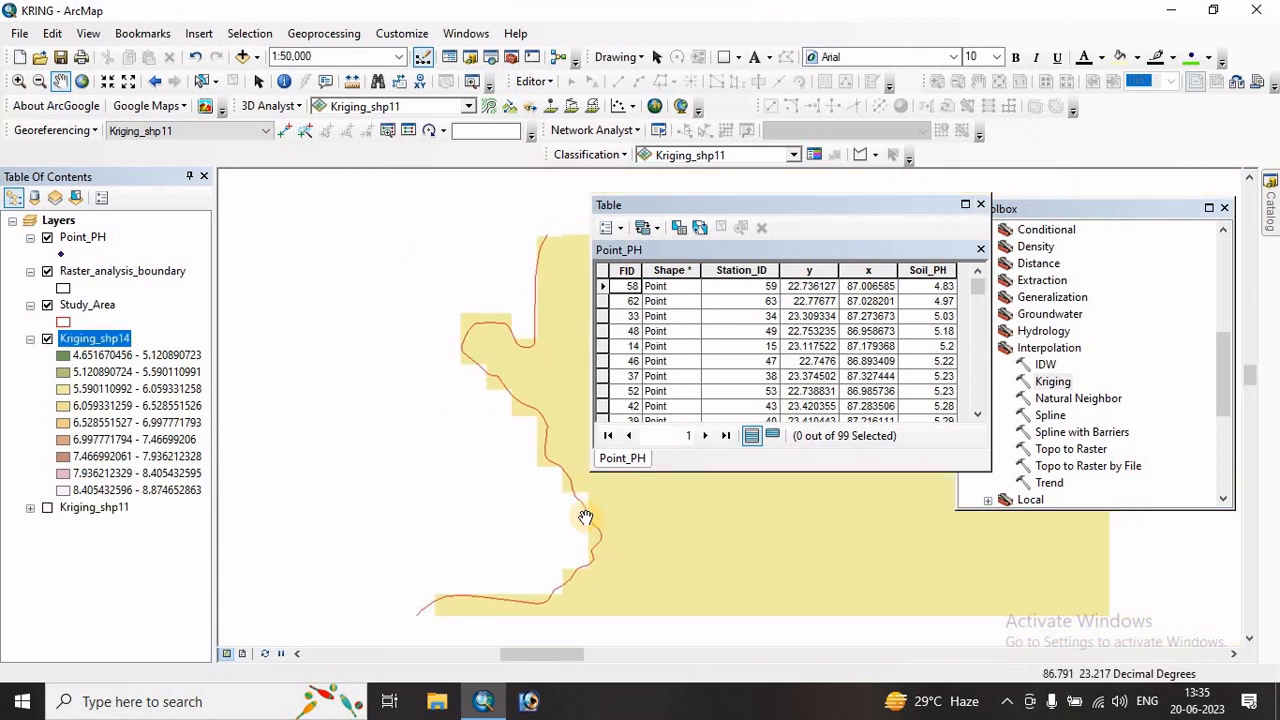
scroll(581, 507, "up", 4)
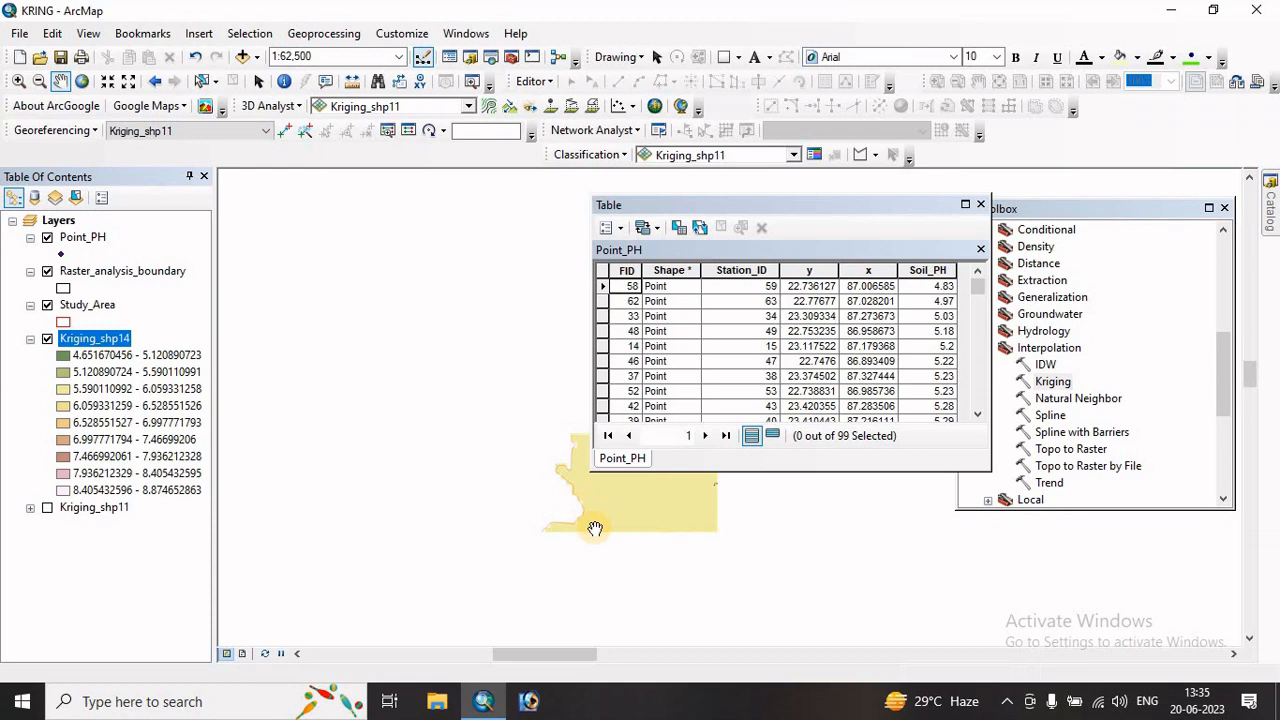
left_click(47, 271)
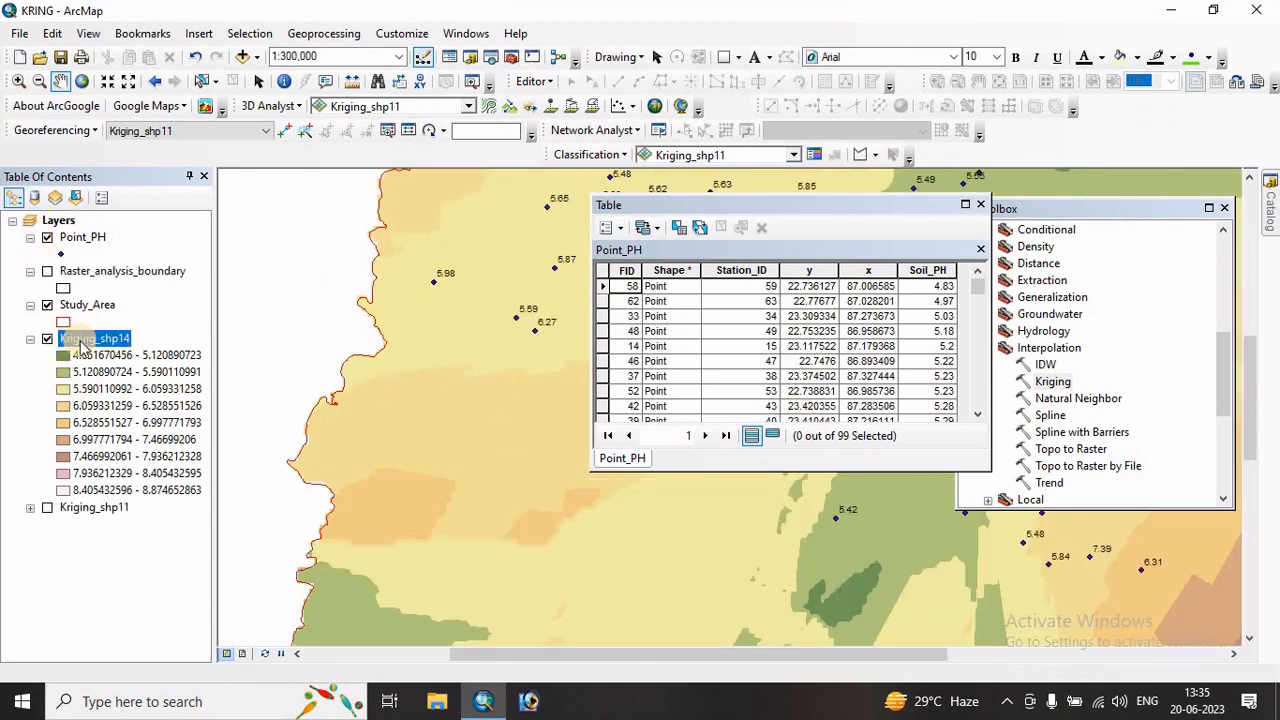
- Open the symbology properties of the Kriging_shp14 layer and set the number of classes to 5
right_click(88, 340)
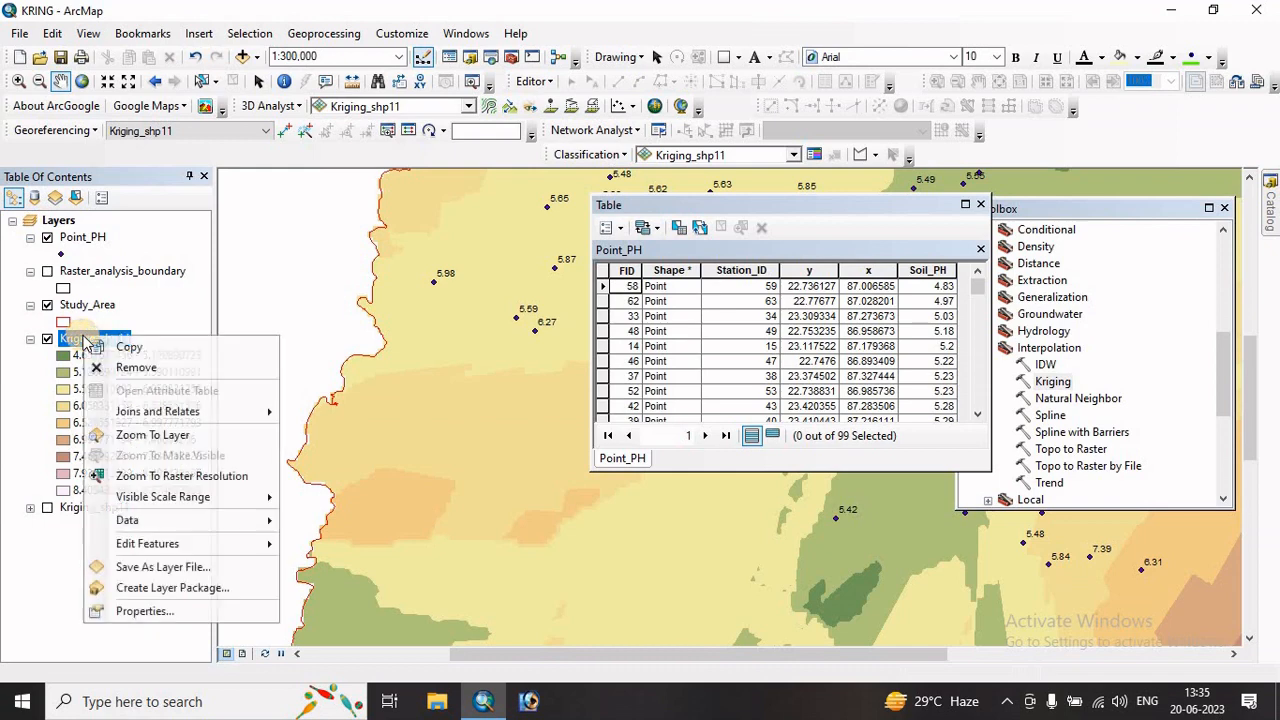
left_click(130, 612)
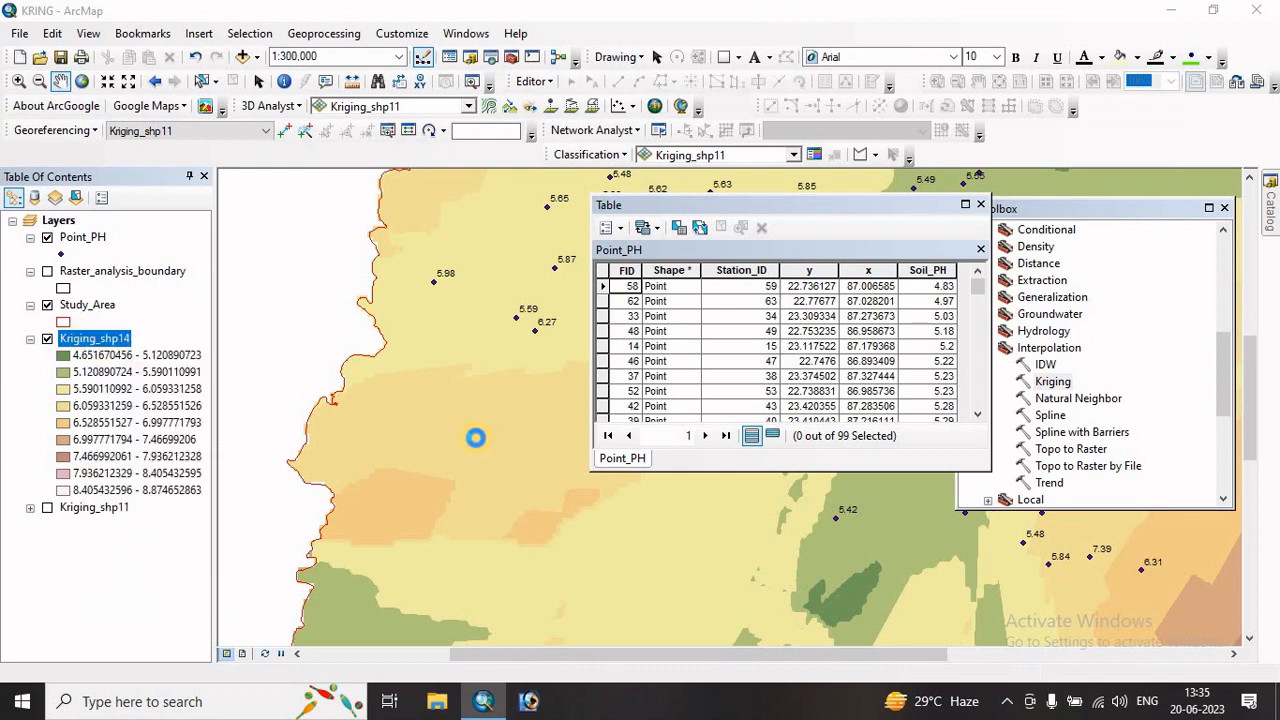
left_click(614, 154)
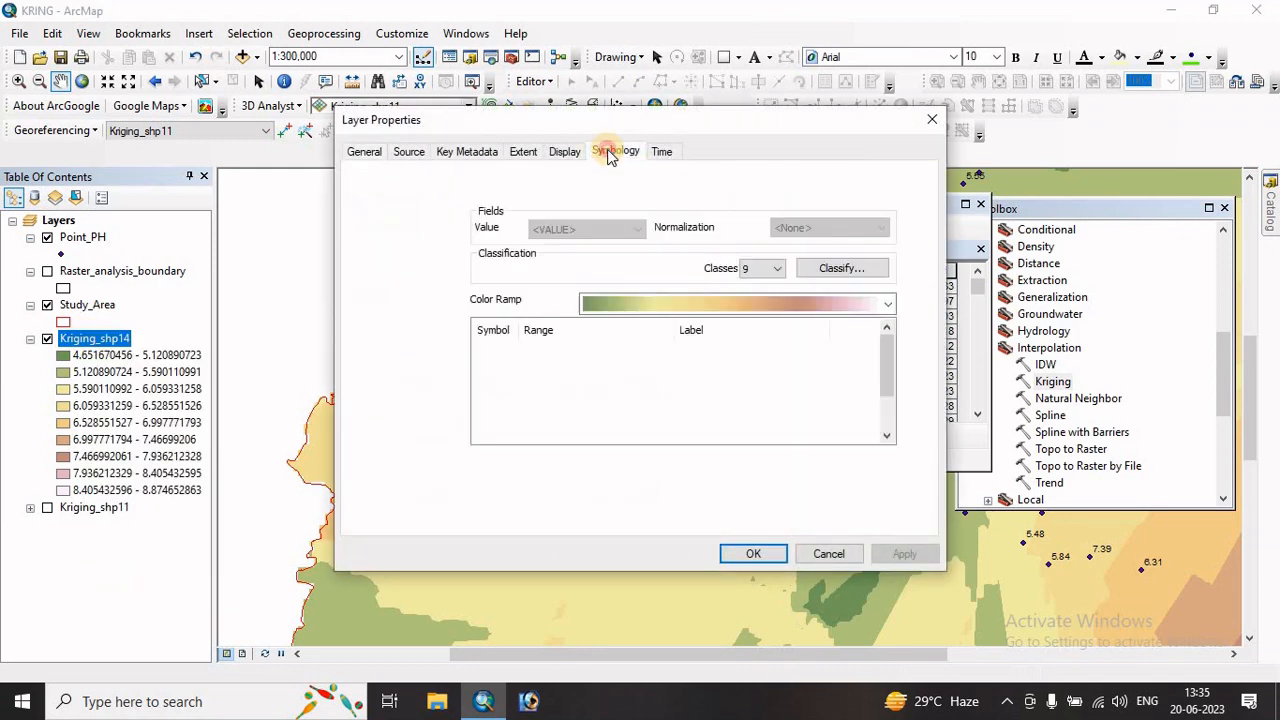
left_click(779, 270)
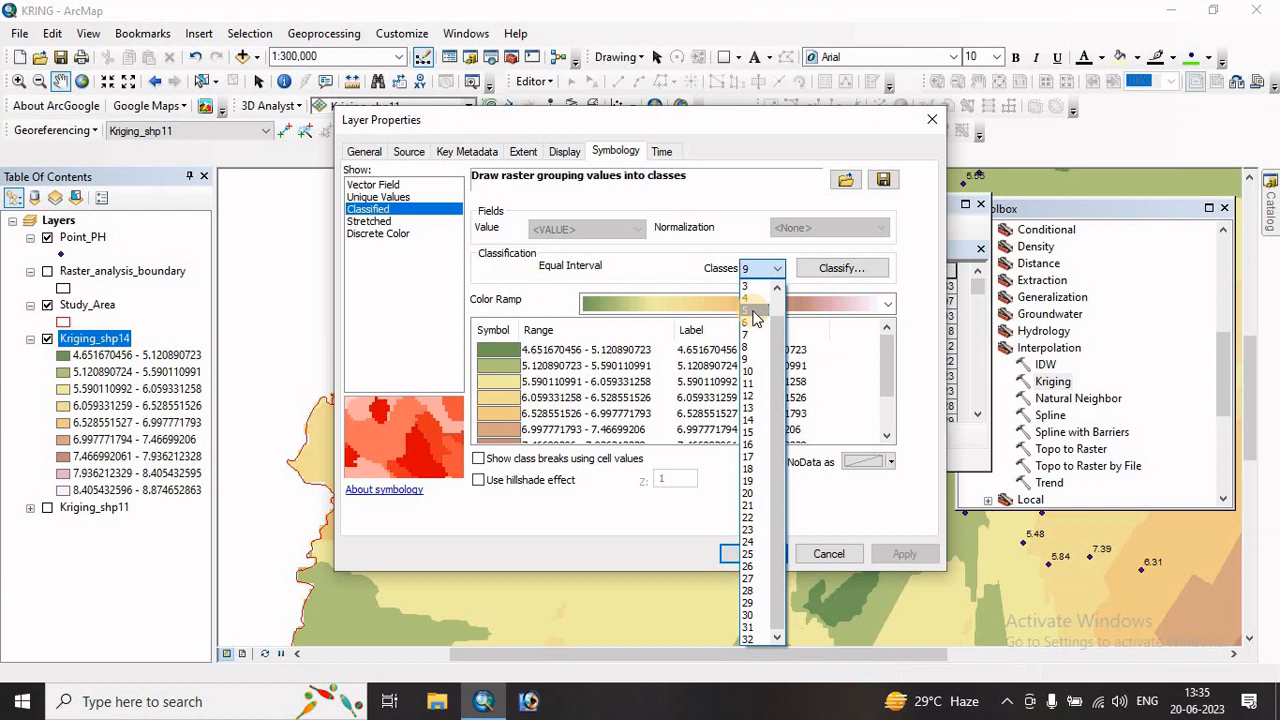
left_click(754, 311)
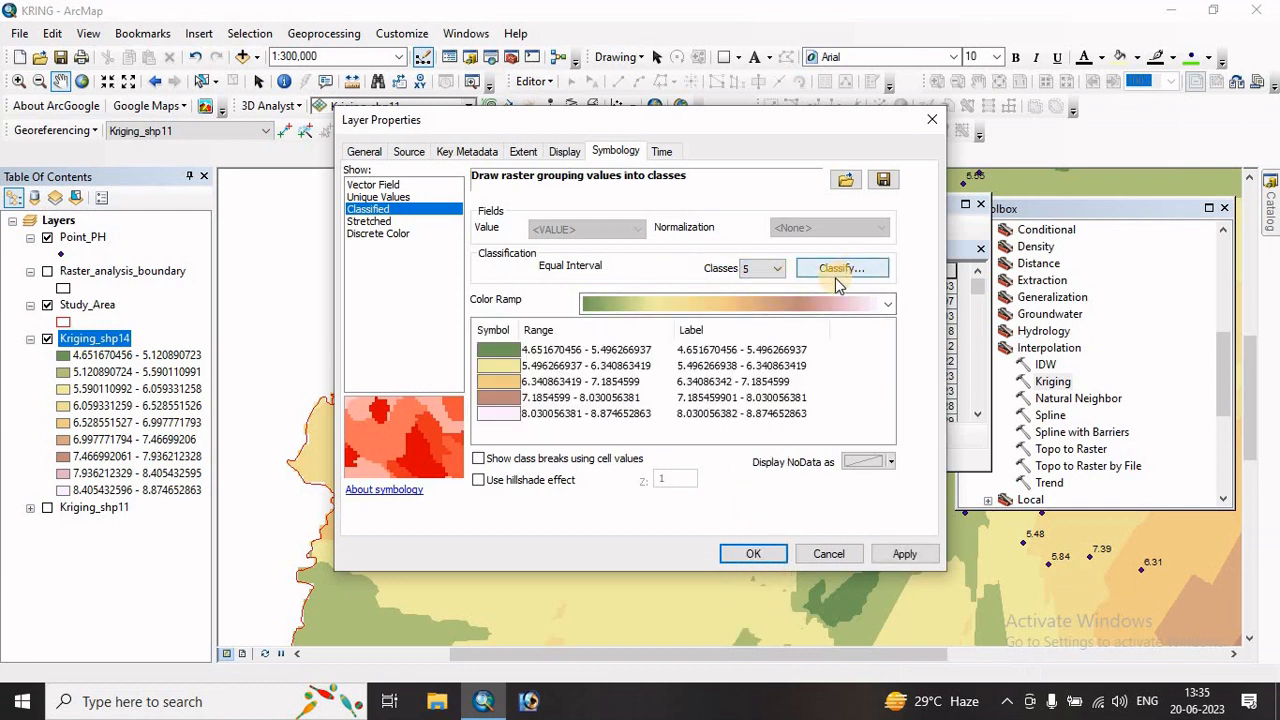
- Format the class labels of the Kriging_shp14 layer as numeric values rounded to 2 decimal places
right_click(735, 330)
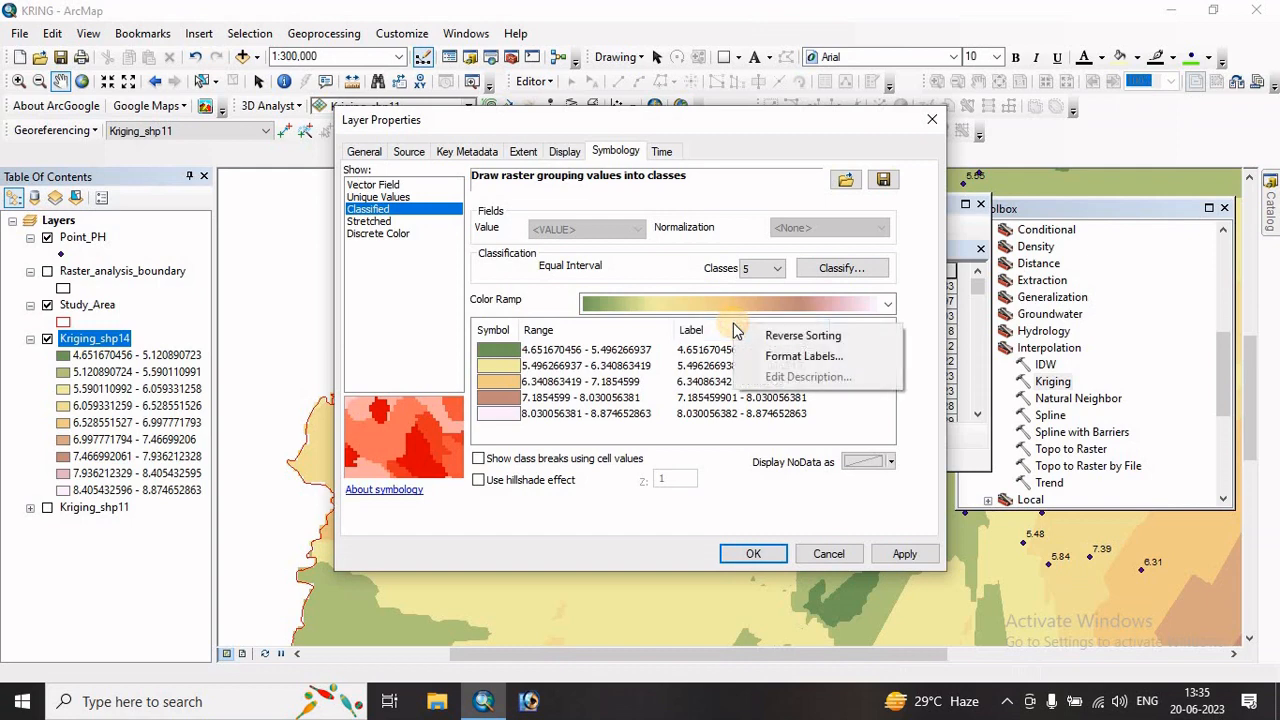
left_click(798, 360)
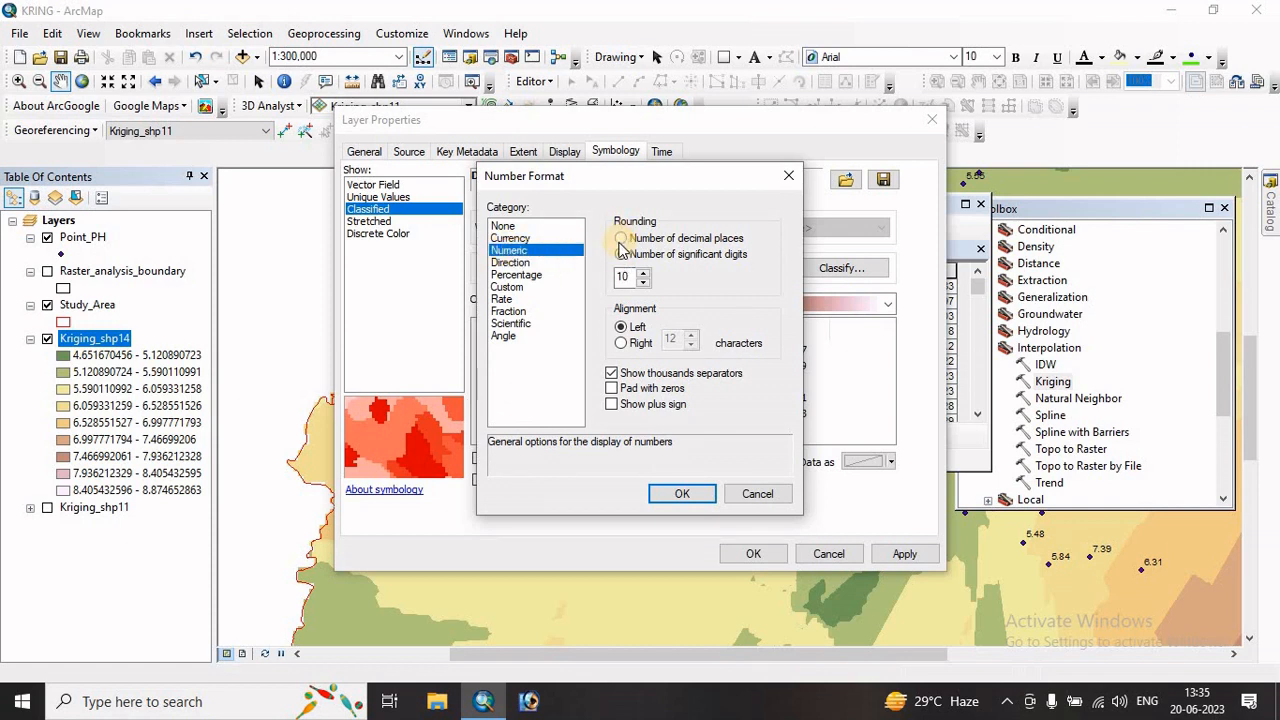
left_click(624, 278)
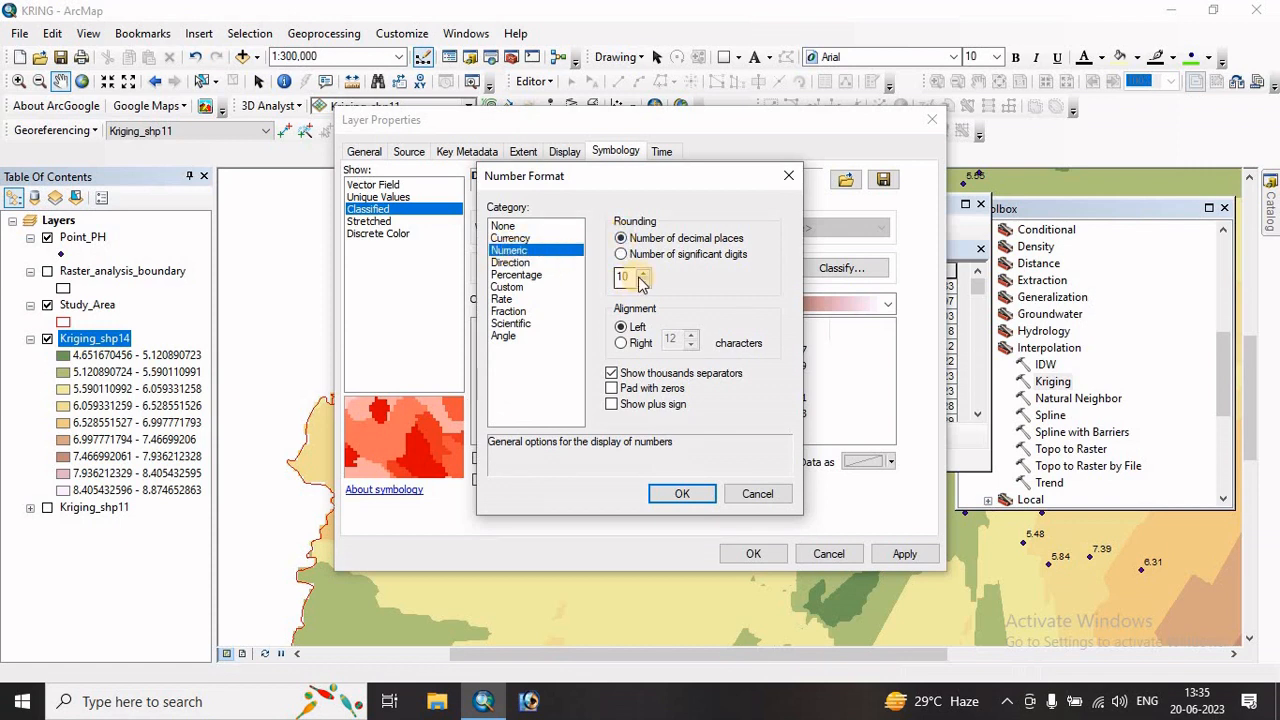
left_click_drag(632, 278, 609, 283)
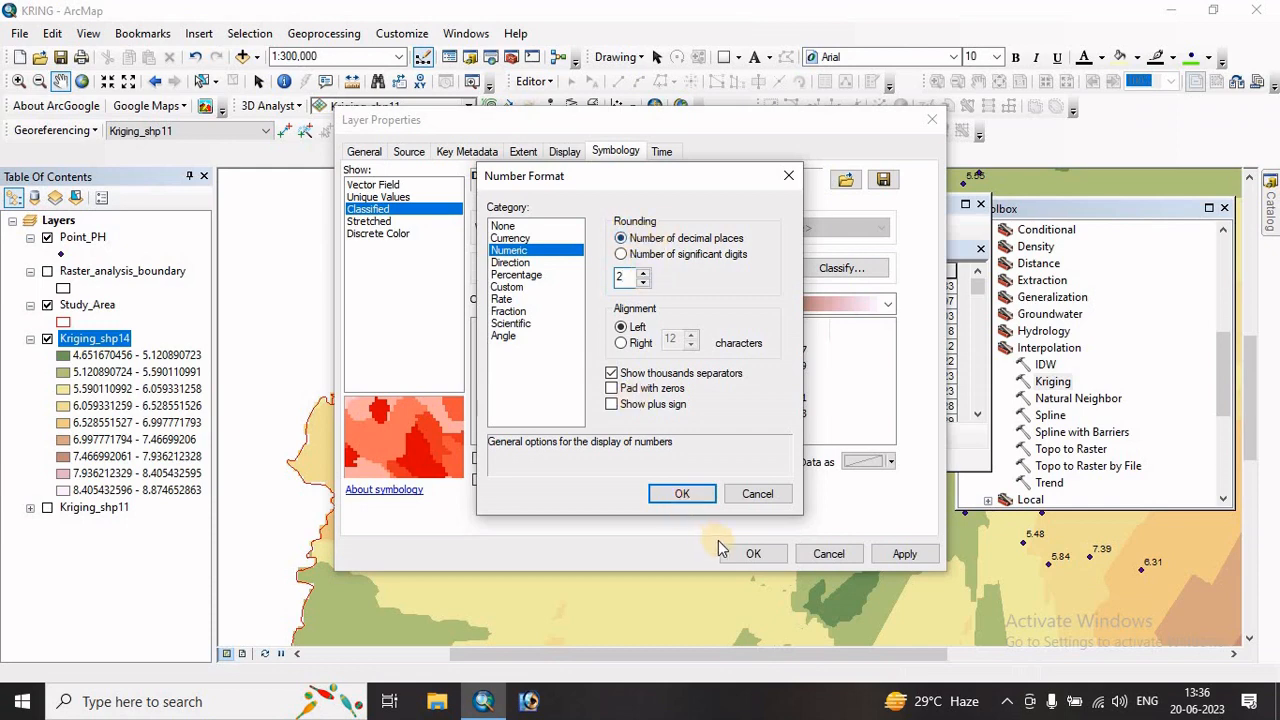
left_click(684, 493)
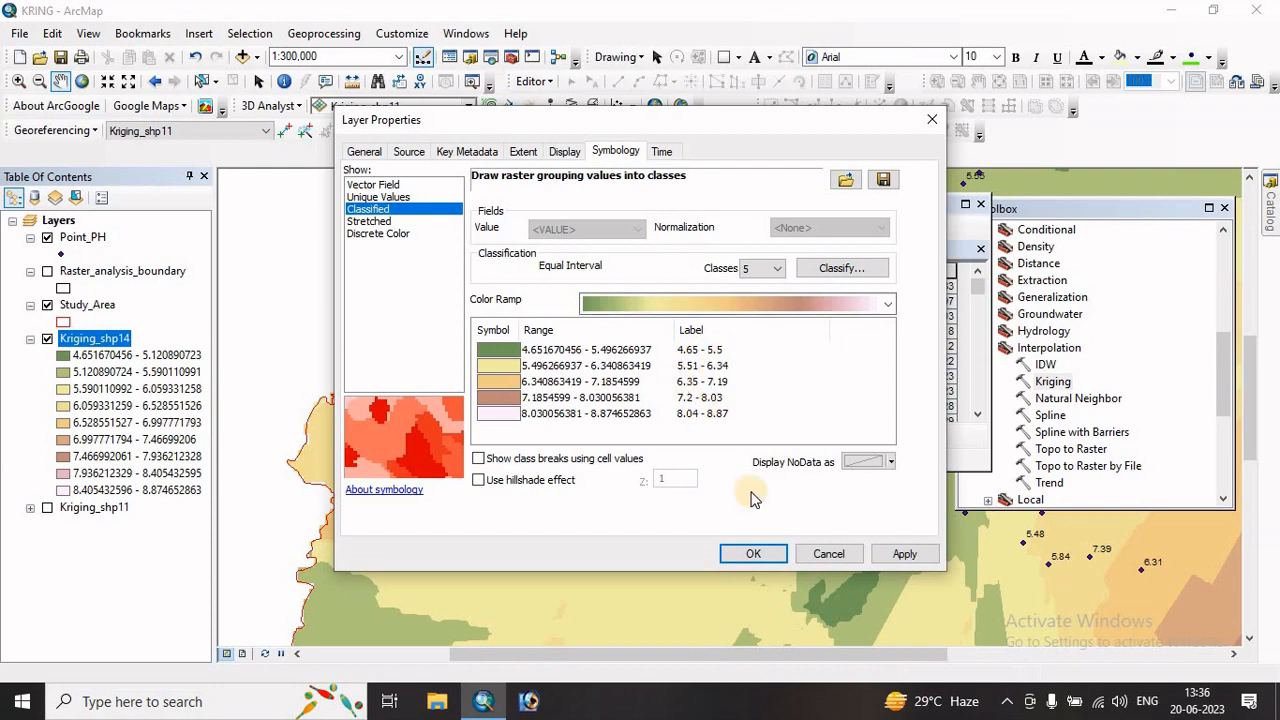
- Choose the red-yellow-green color ramp for the Kriging_shp14 classes and set the classification method to Natural Breaks (Jenks)
left_click(889, 305)
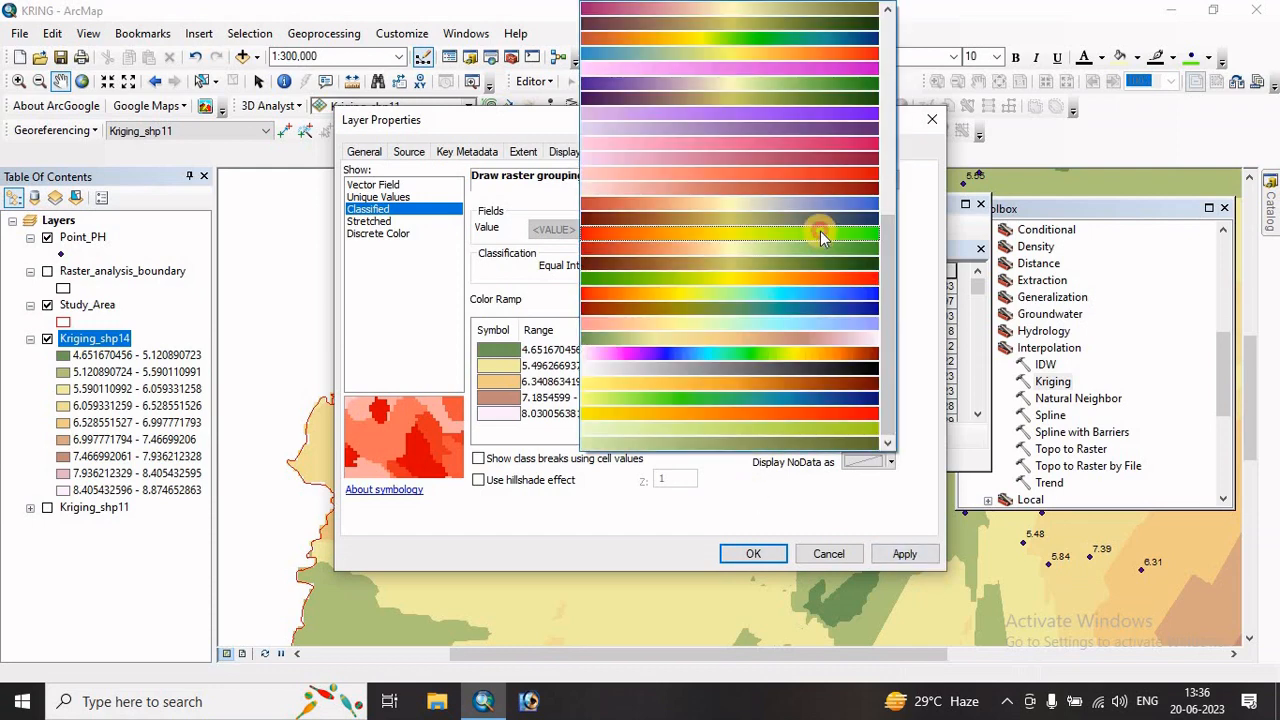
left_click(820, 231)
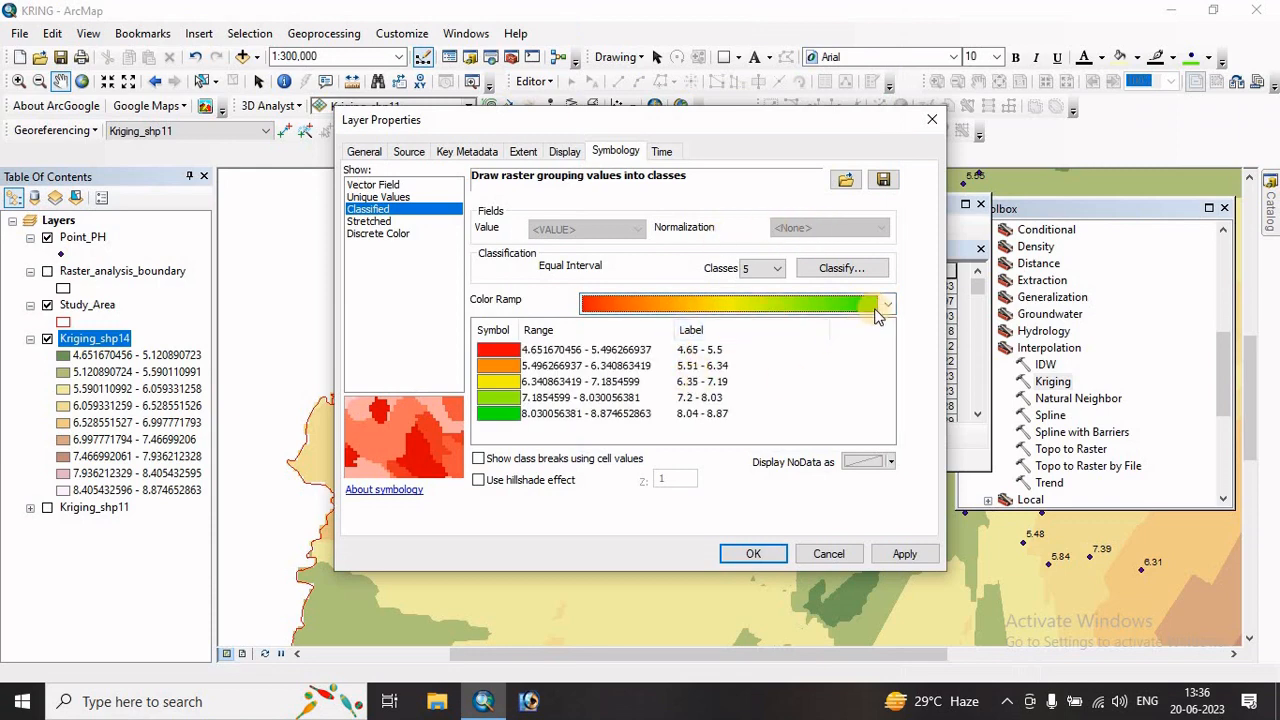
left_click(855, 273)
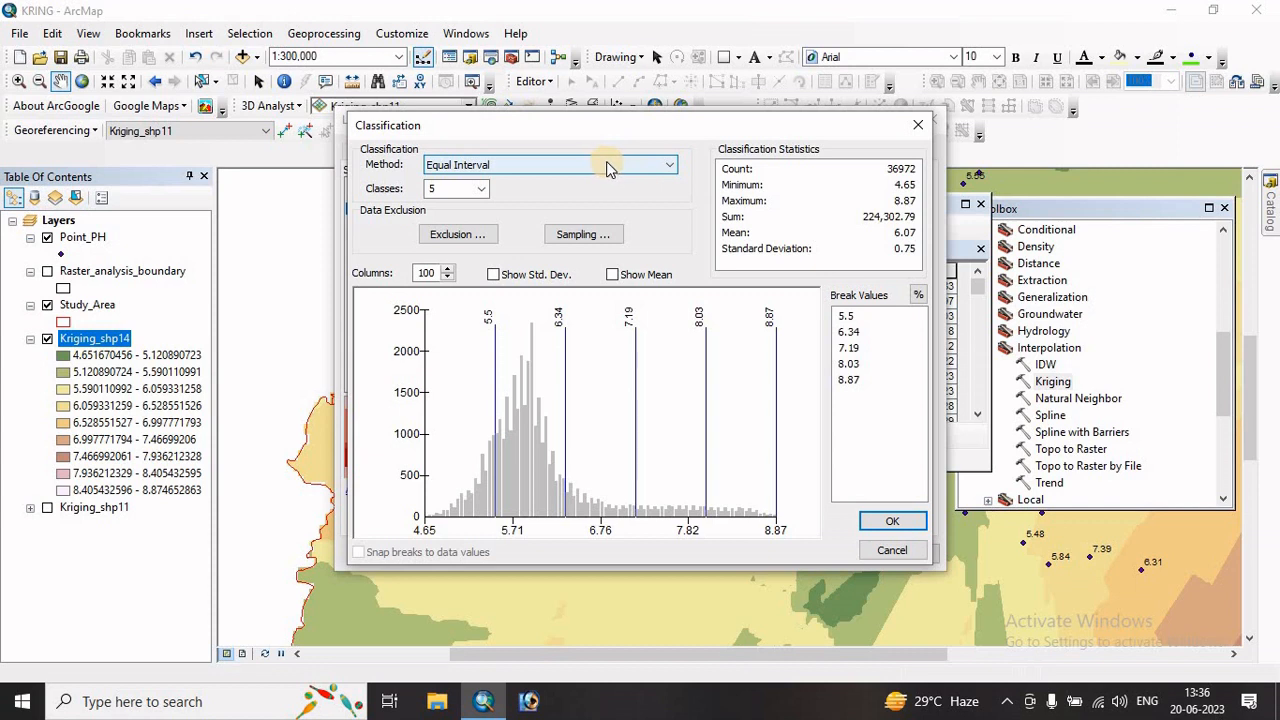
left_click(620, 165)
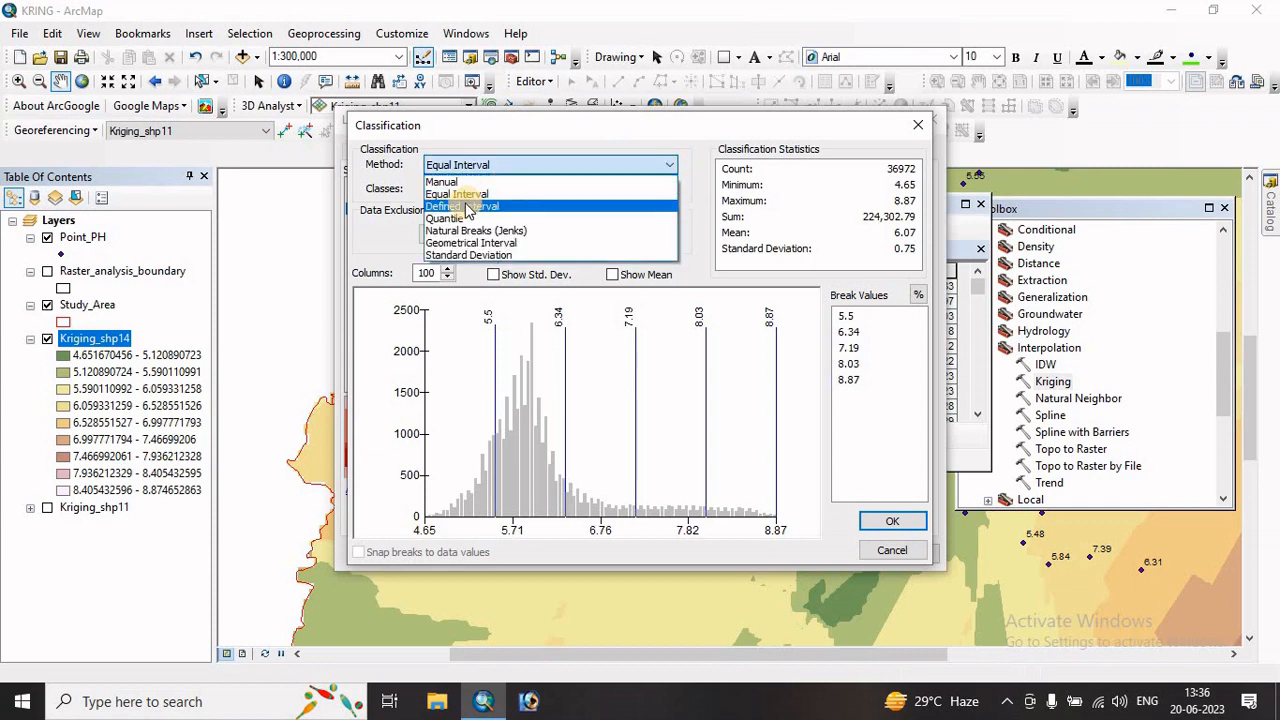
left_click(466, 230)
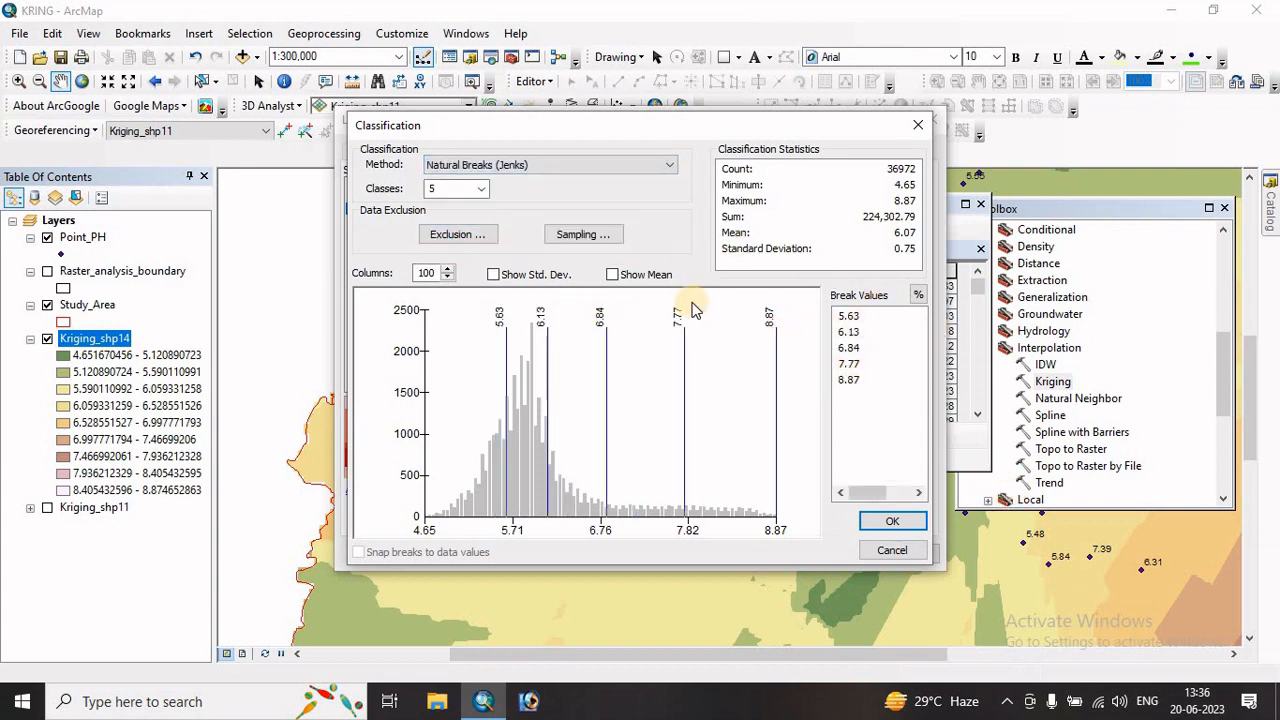
- Try manual break values of 5 and 6 for the first two classes, and return to the Natural Breaks (Jenks) method
left_click(849, 318)
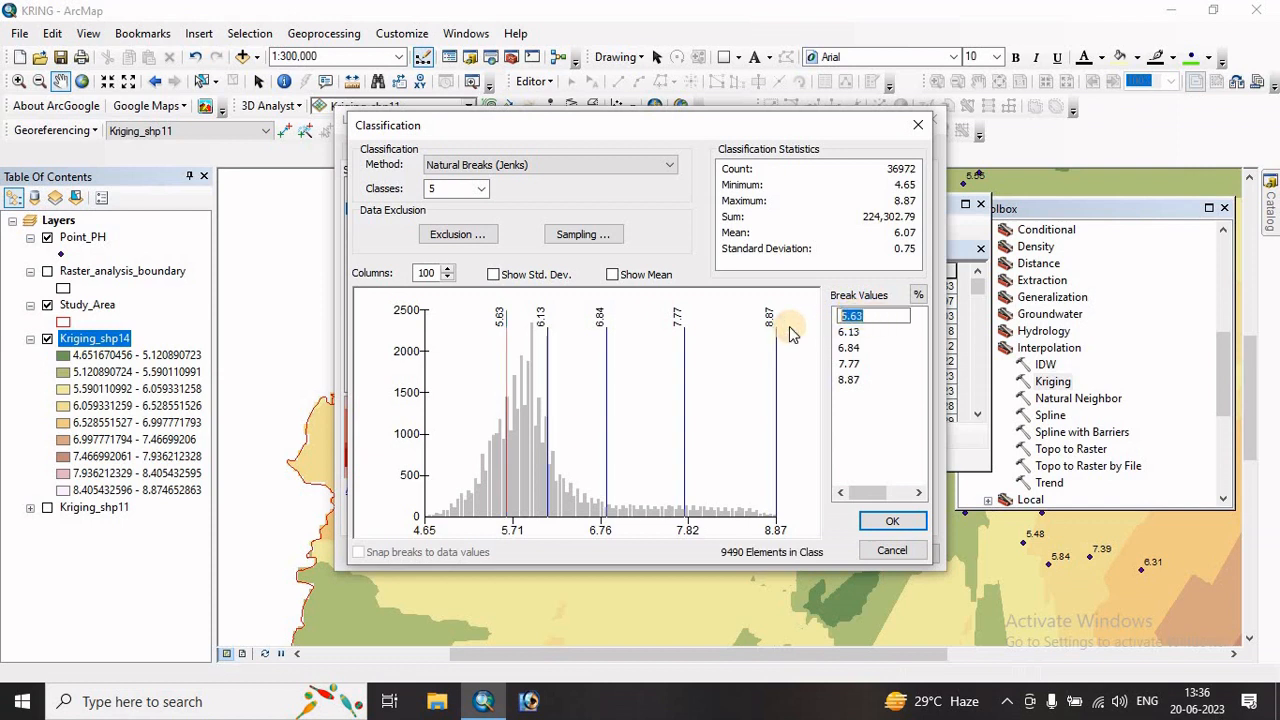
type("5")
left_click(880, 331)
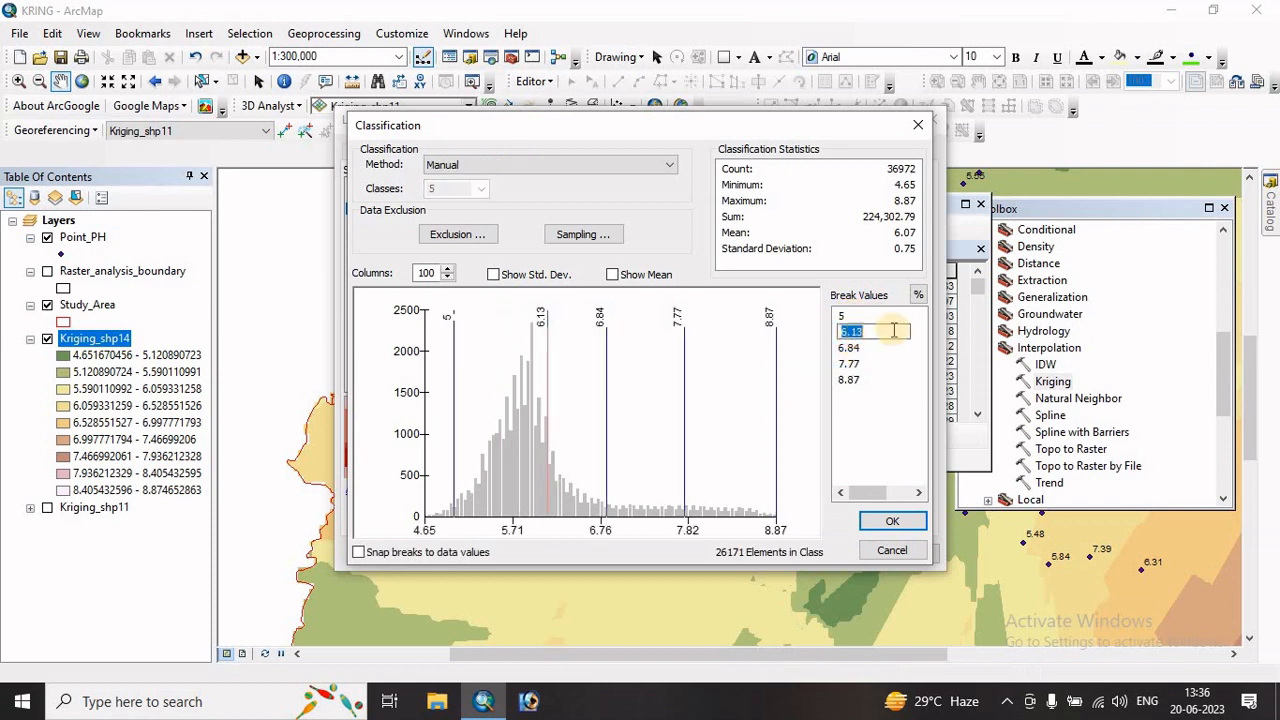
type("6")
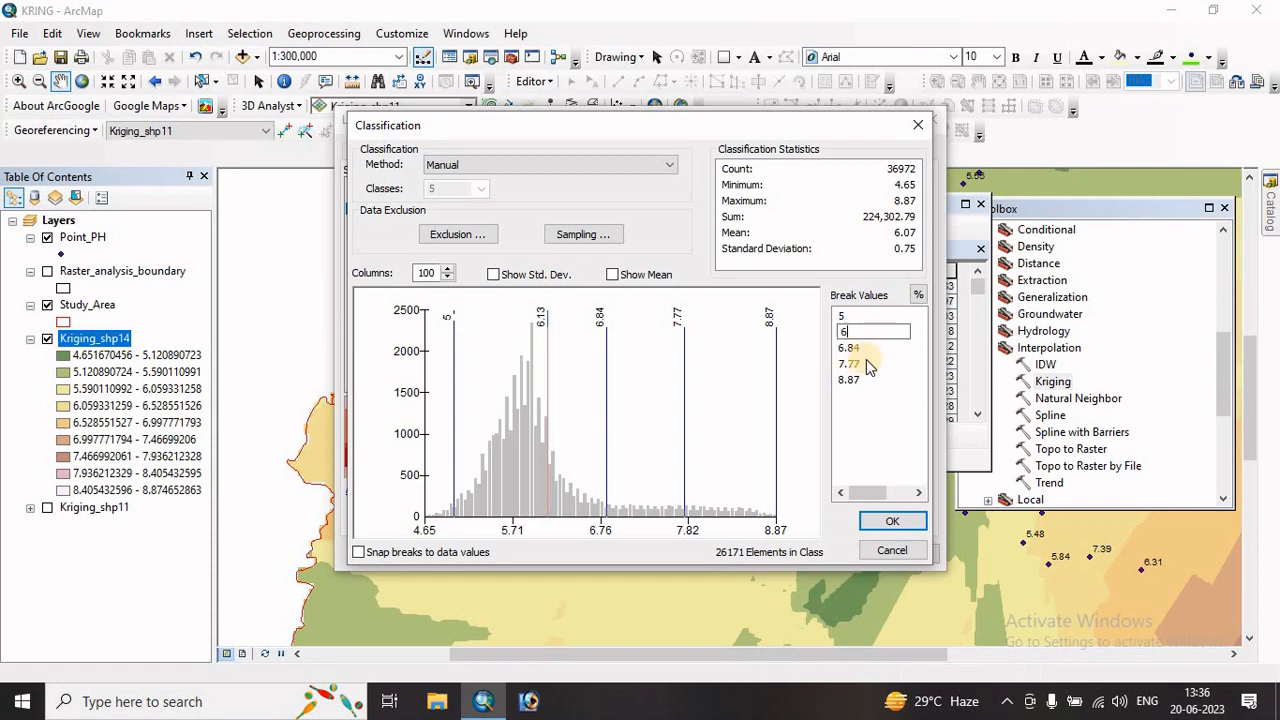
left_click(600, 168)
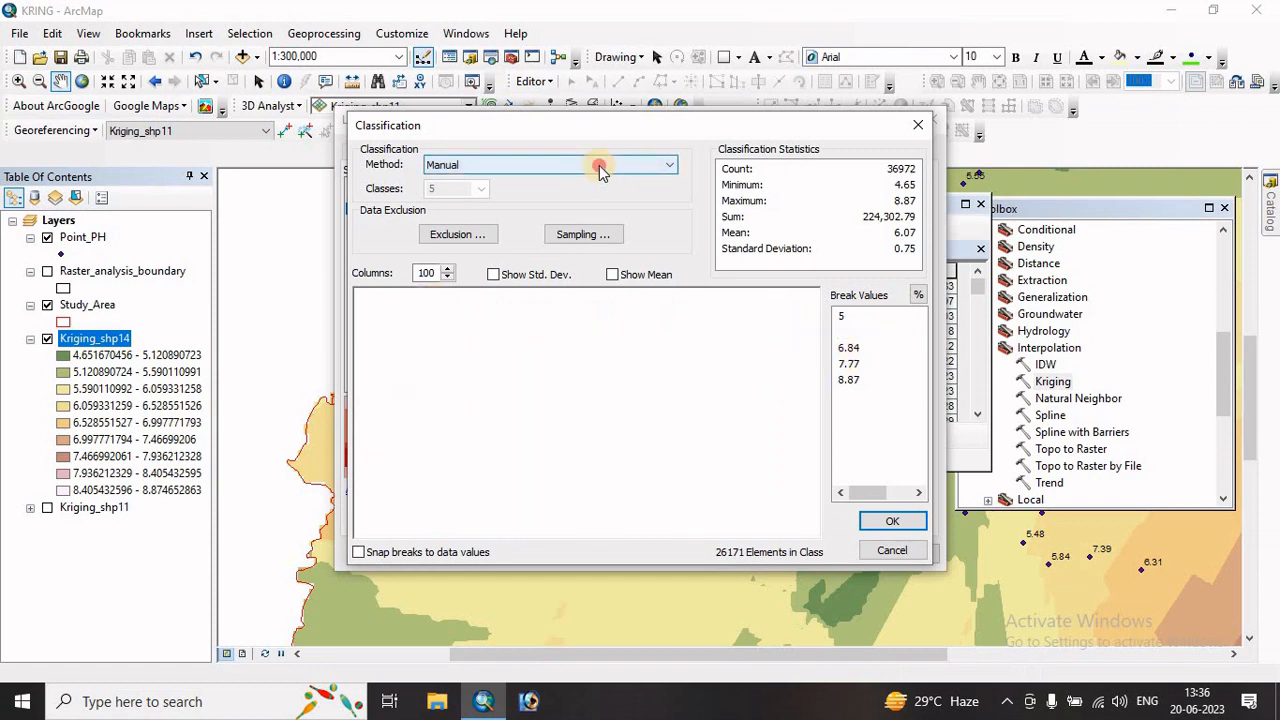
left_click(549, 168)
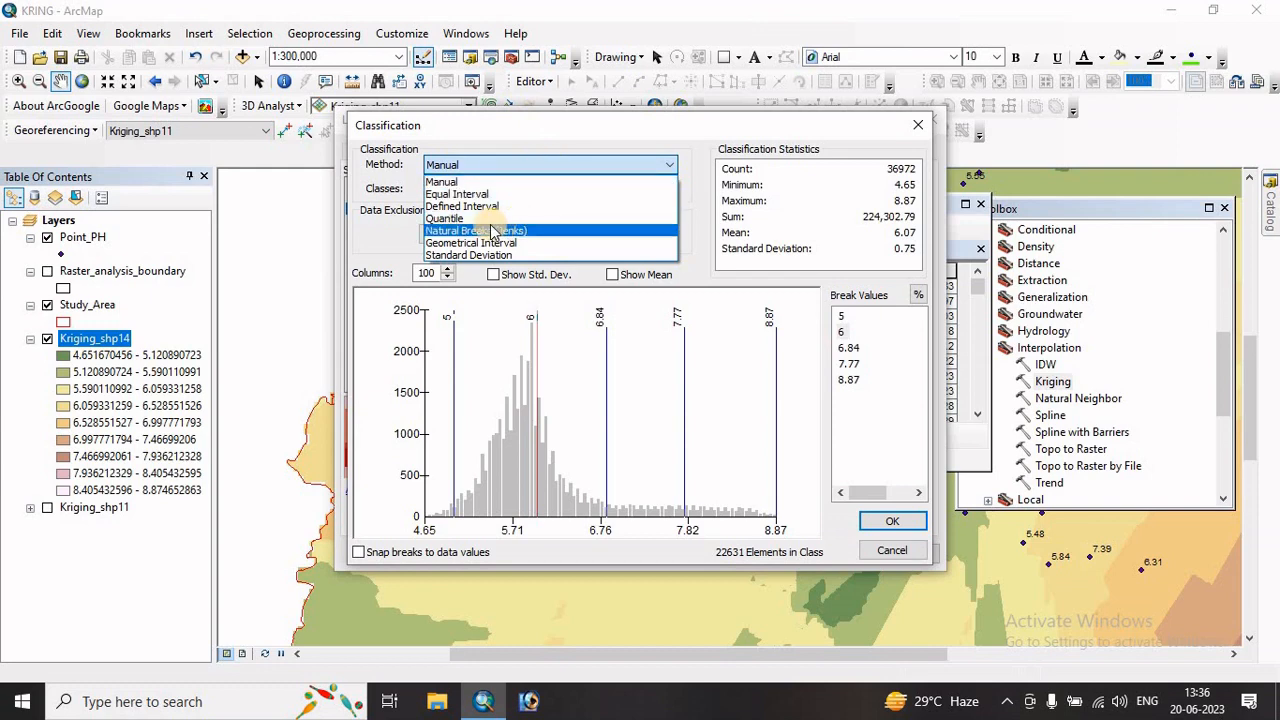
left_click(479, 231)
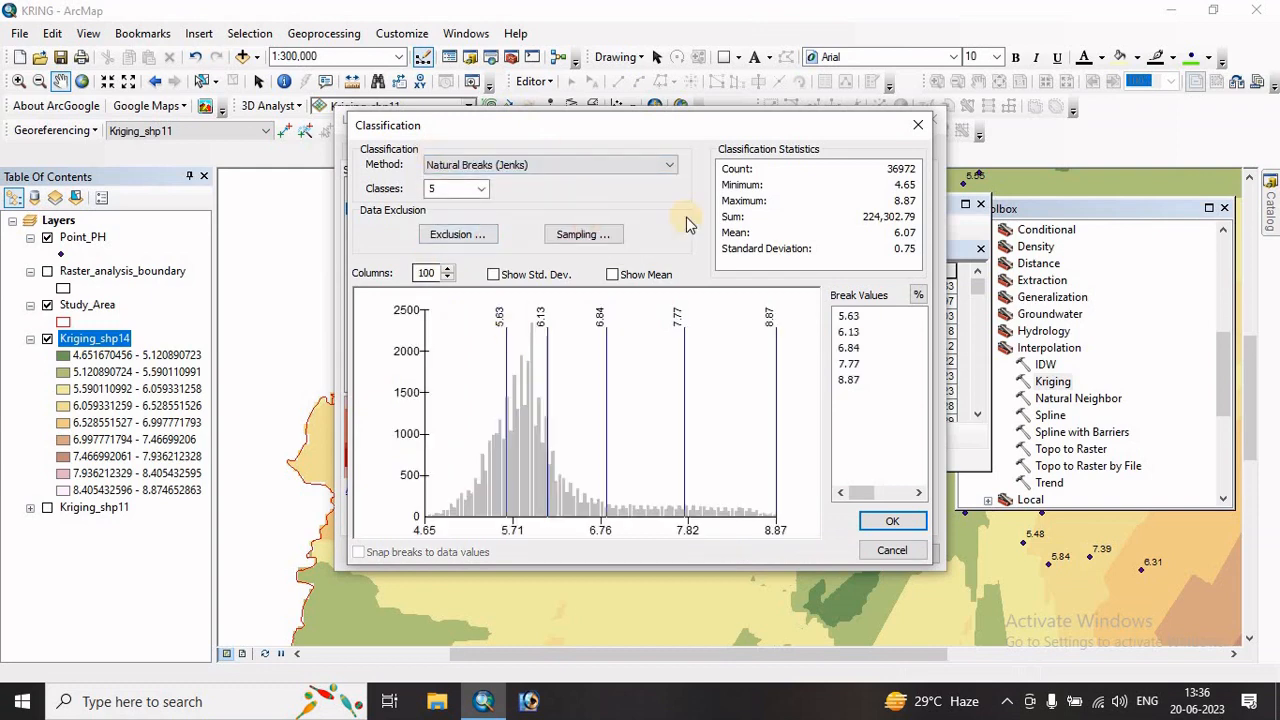
- Accept the five-class Natural Breaks classification and apply the symbology to the Kriging_shp14 layer
left_click(893, 523)
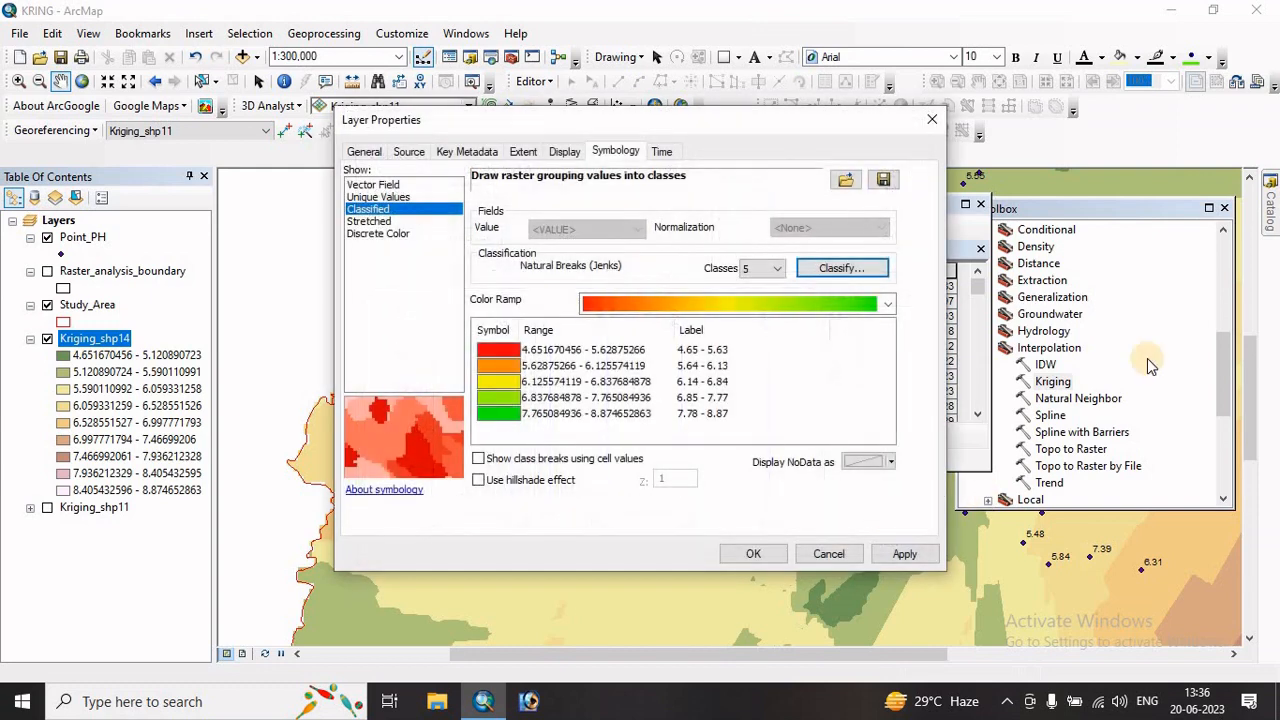
left_click(901, 556)
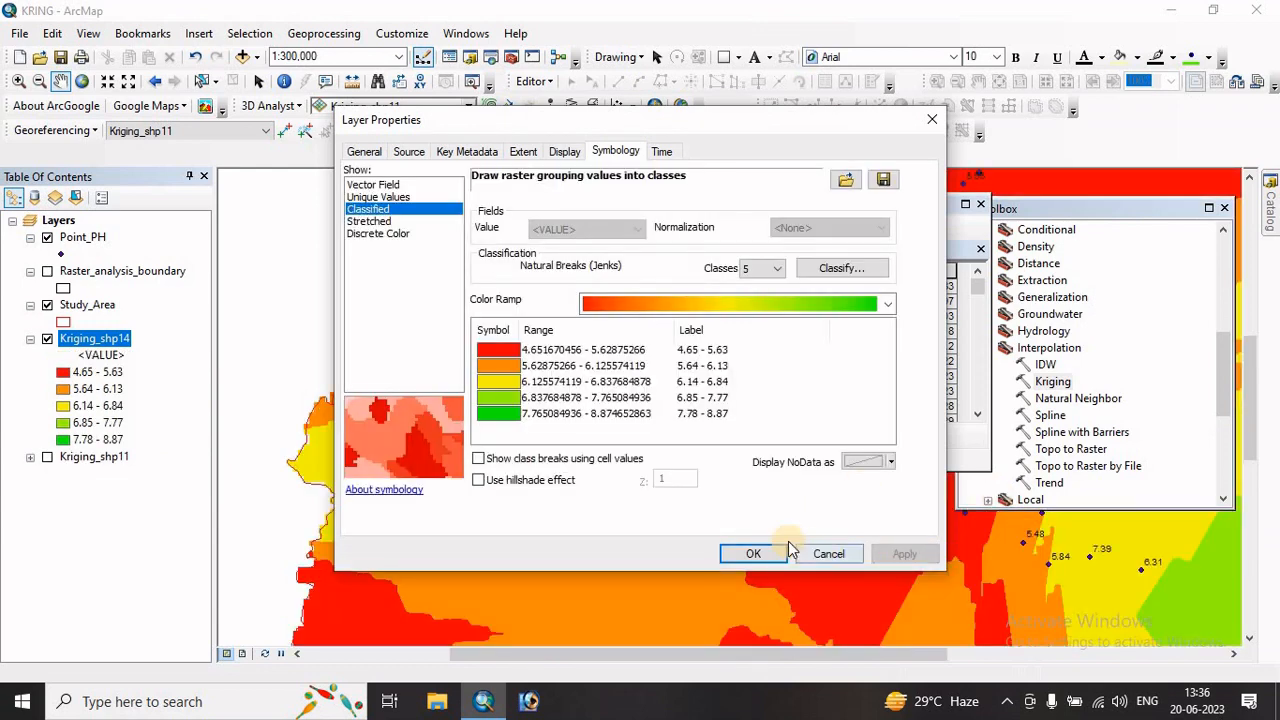
left_click(754, 554)
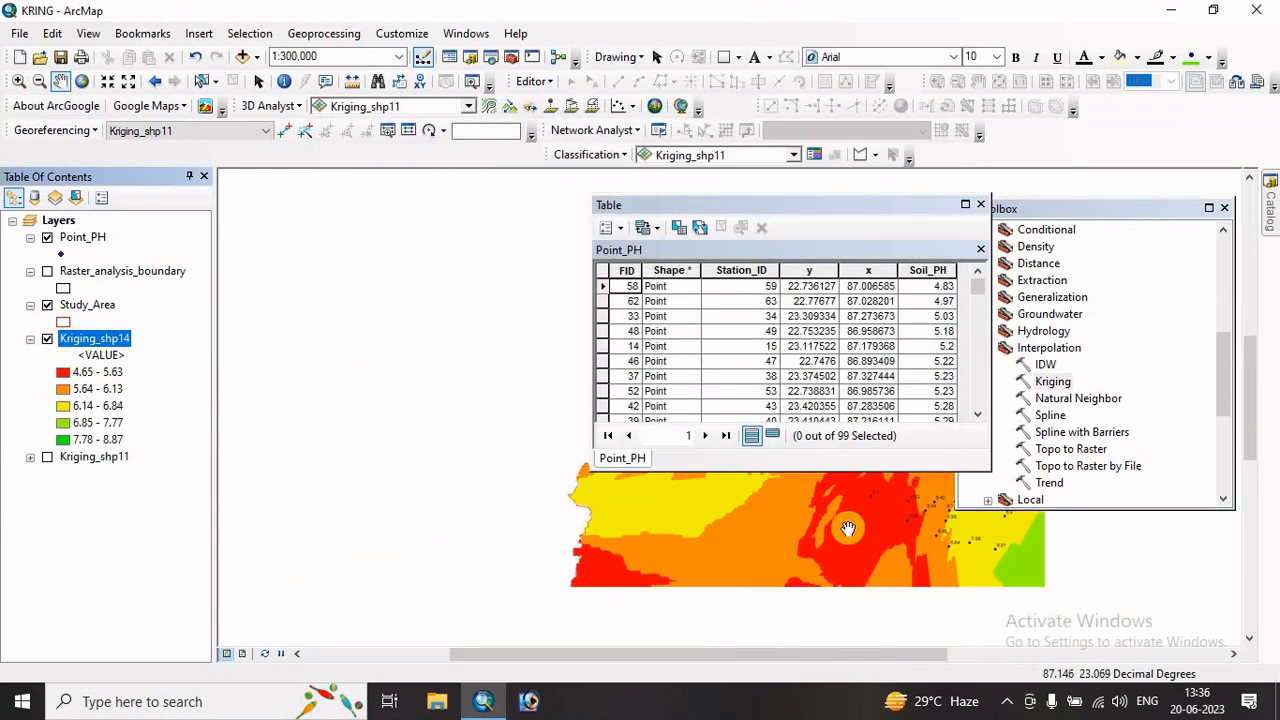
- Close the Point_PH attribute table and examine the classified soil pH surface with its sample points across the whole study area
left_click_drag(877, 534, 763, 551)
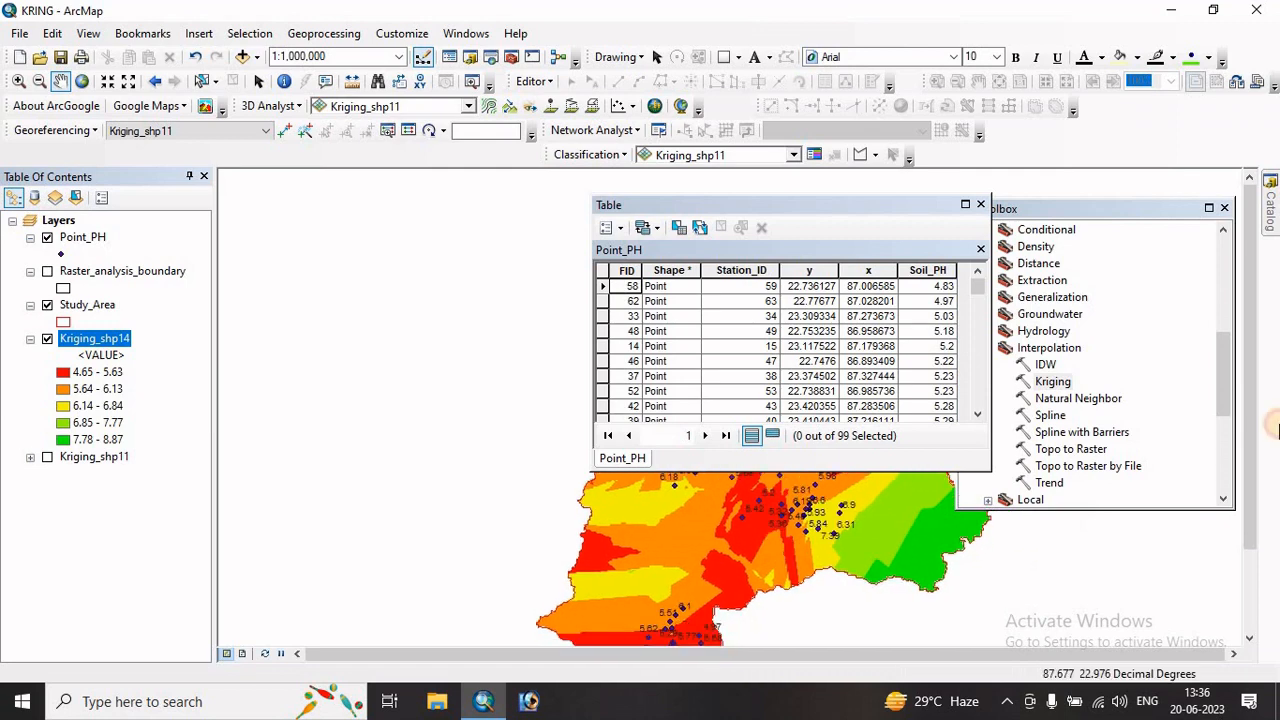
left_click(985, 207)
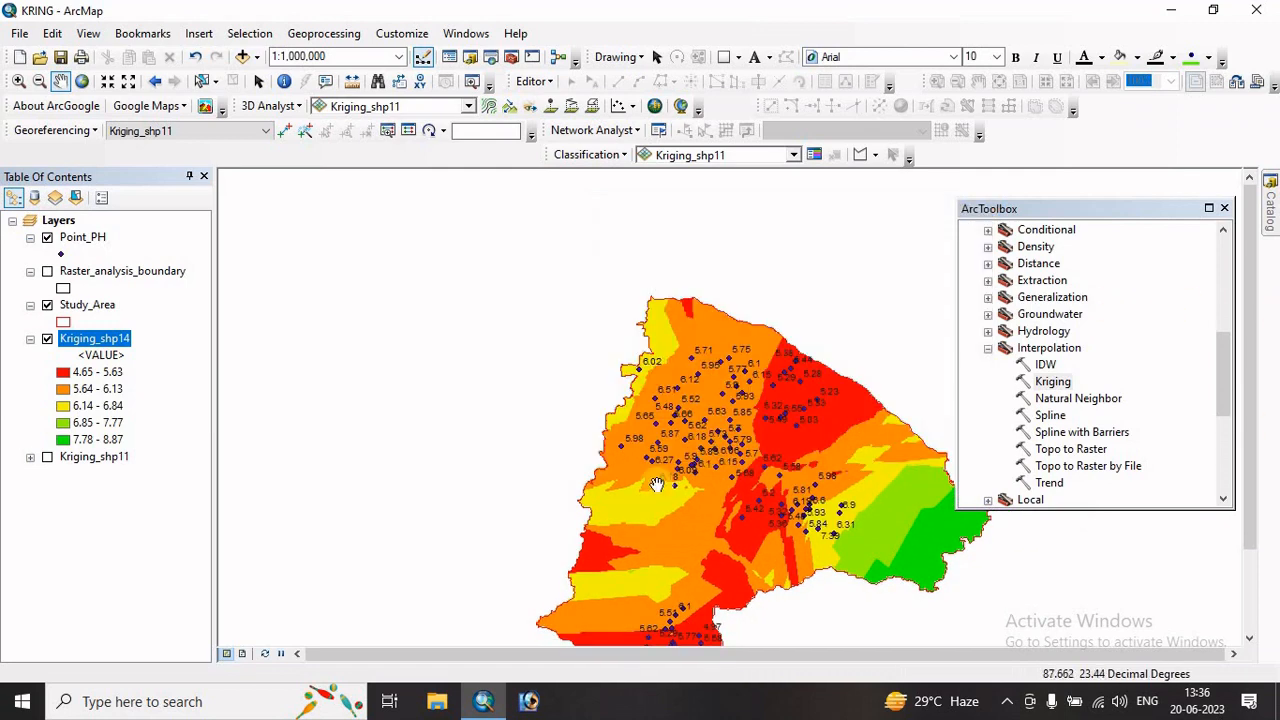
left_click_drag(700, 520, 528, 413)
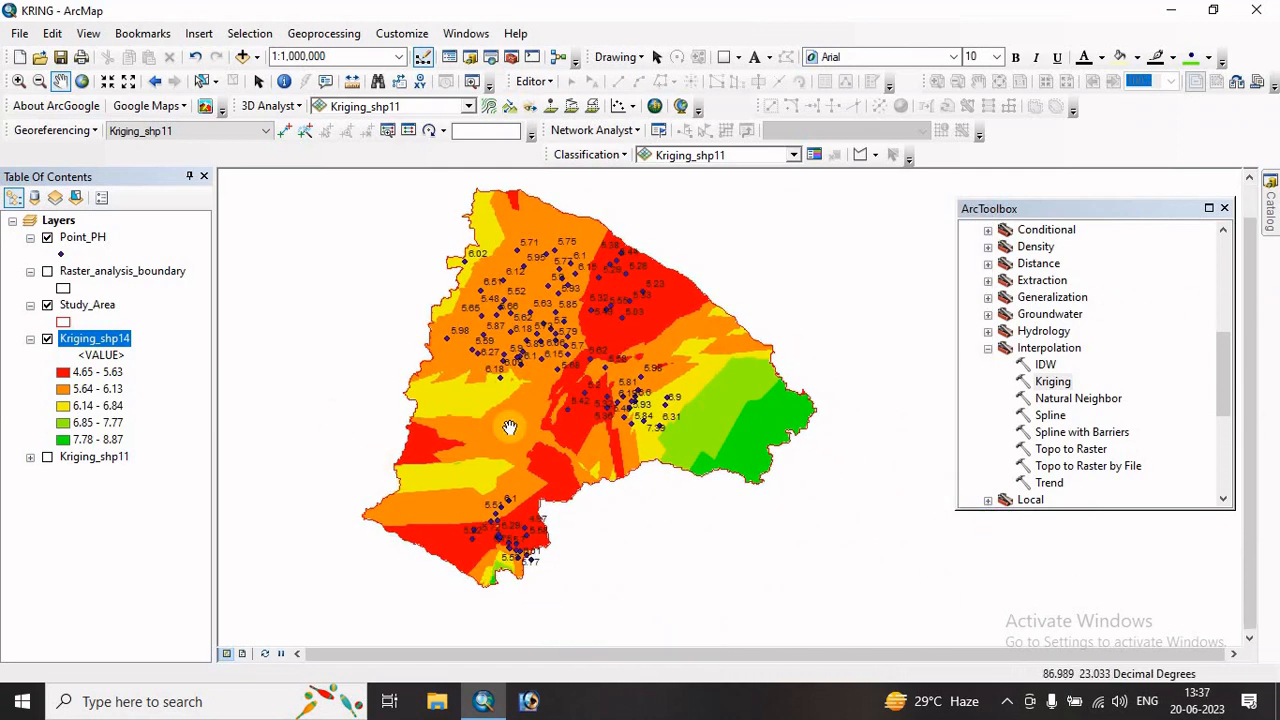
scroll(512, 404, "down", 4)
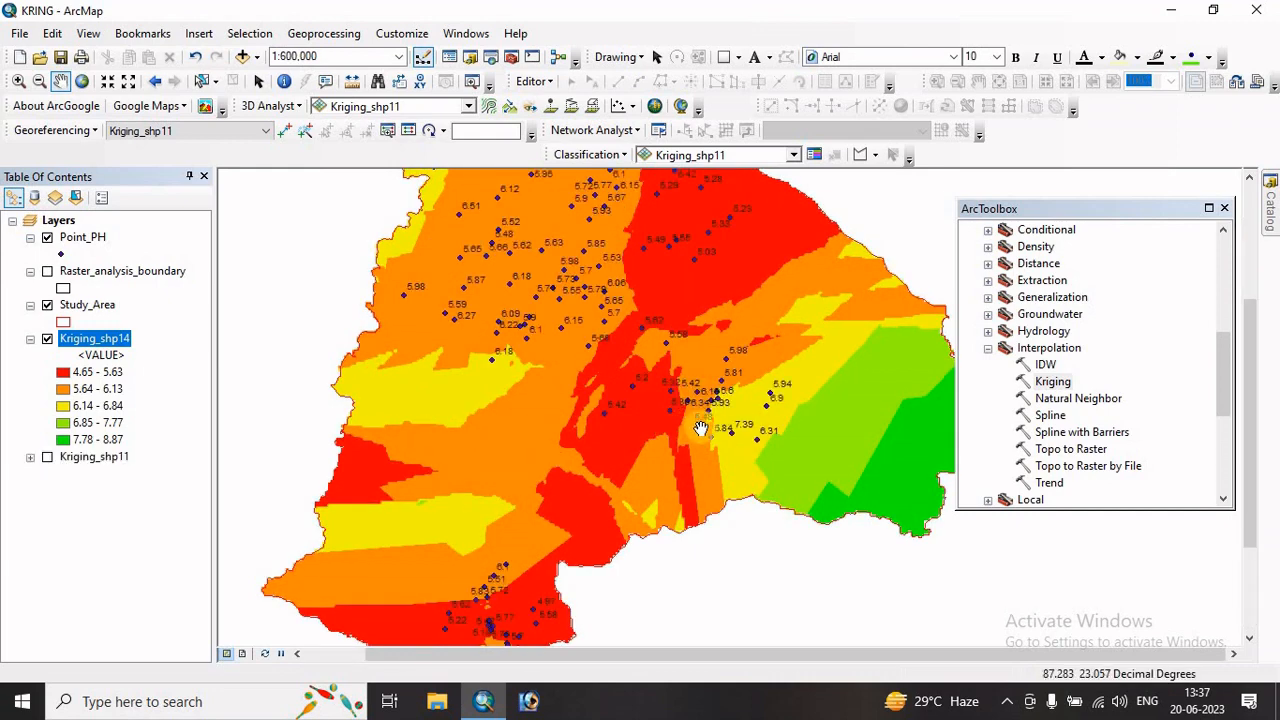
scroll(665, 457, "up", 1)
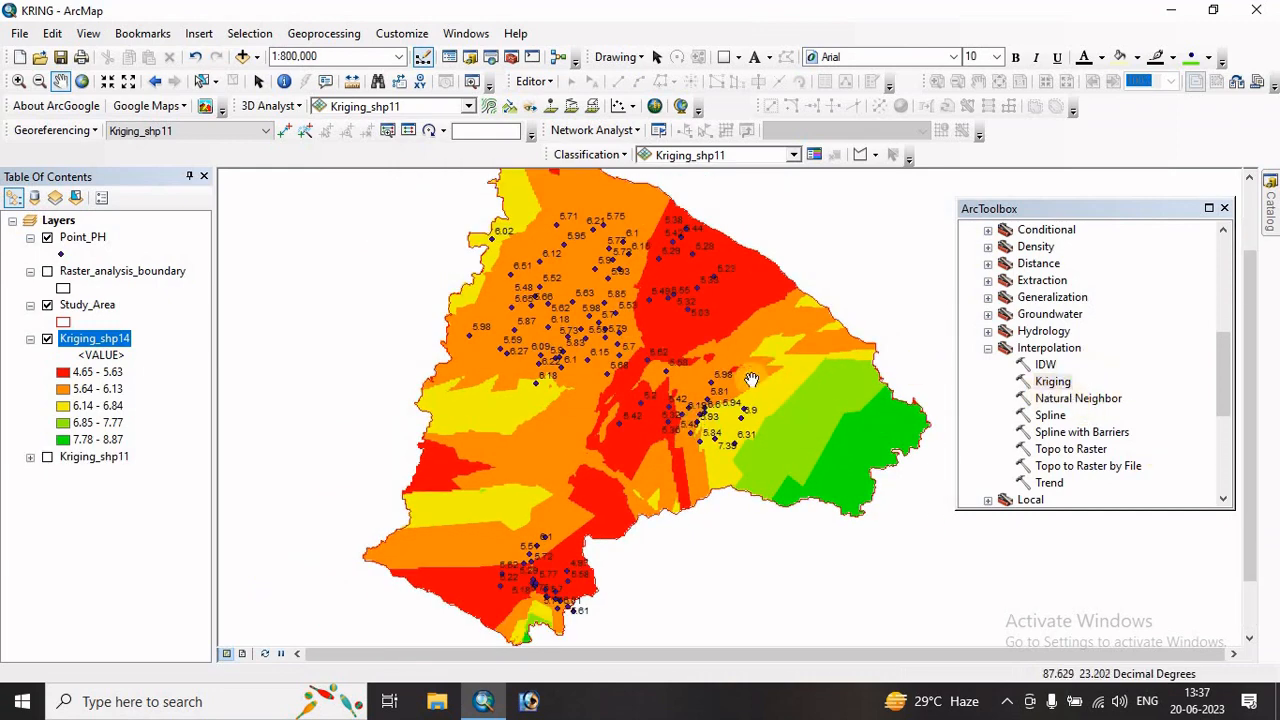
left_click_drag(666, 343, 609, 386)
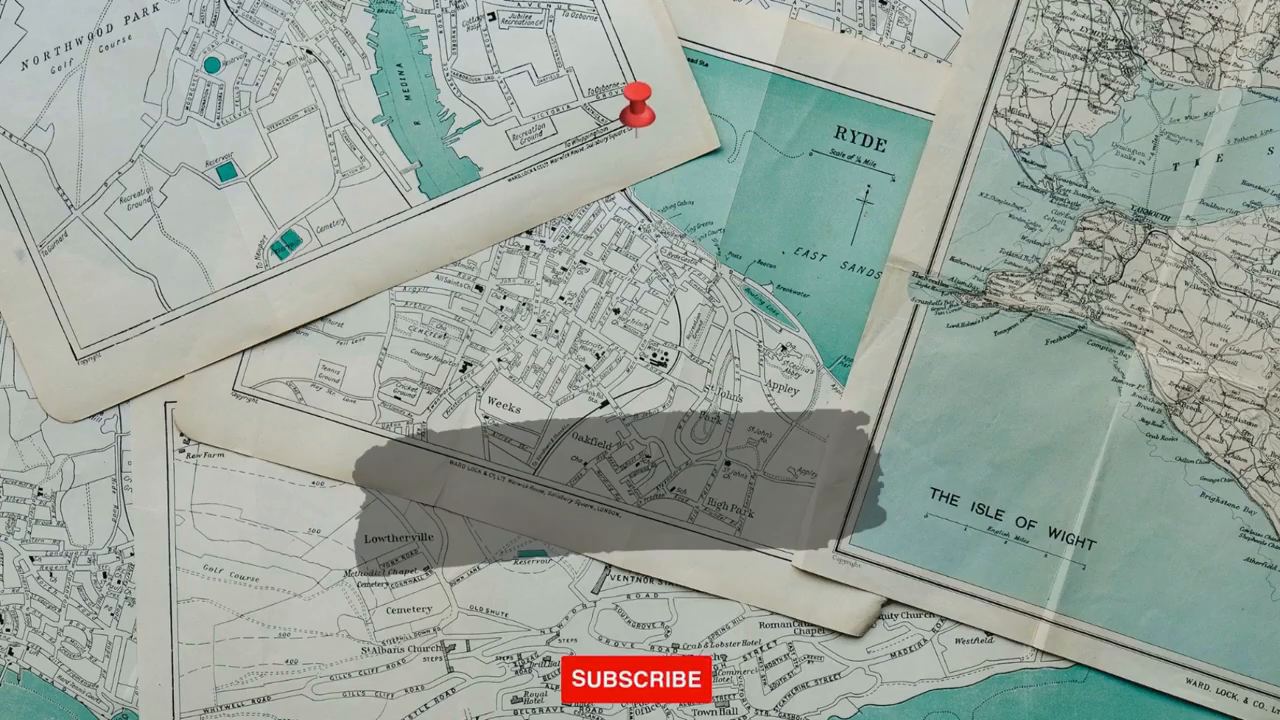